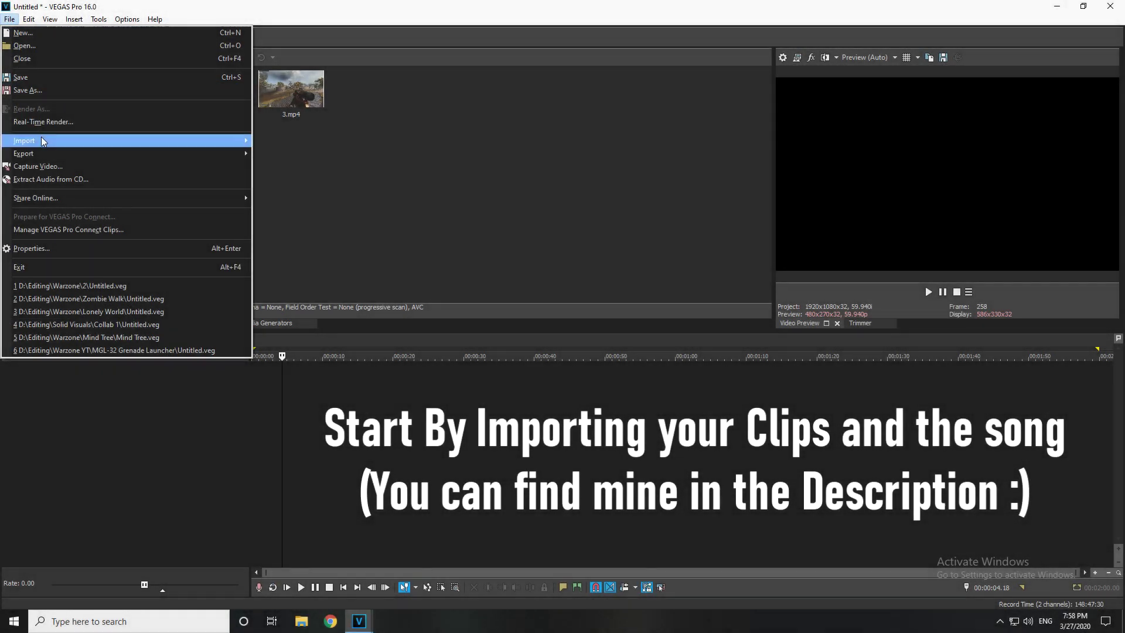
# Import the sound effects AX-50.mp3, Bass #1.mp3 and Swoosh 1.mp3 from the Sfx folder into the project media.
pyautogui.moveTo(230, 138)
pyautogui.click(273, 139)
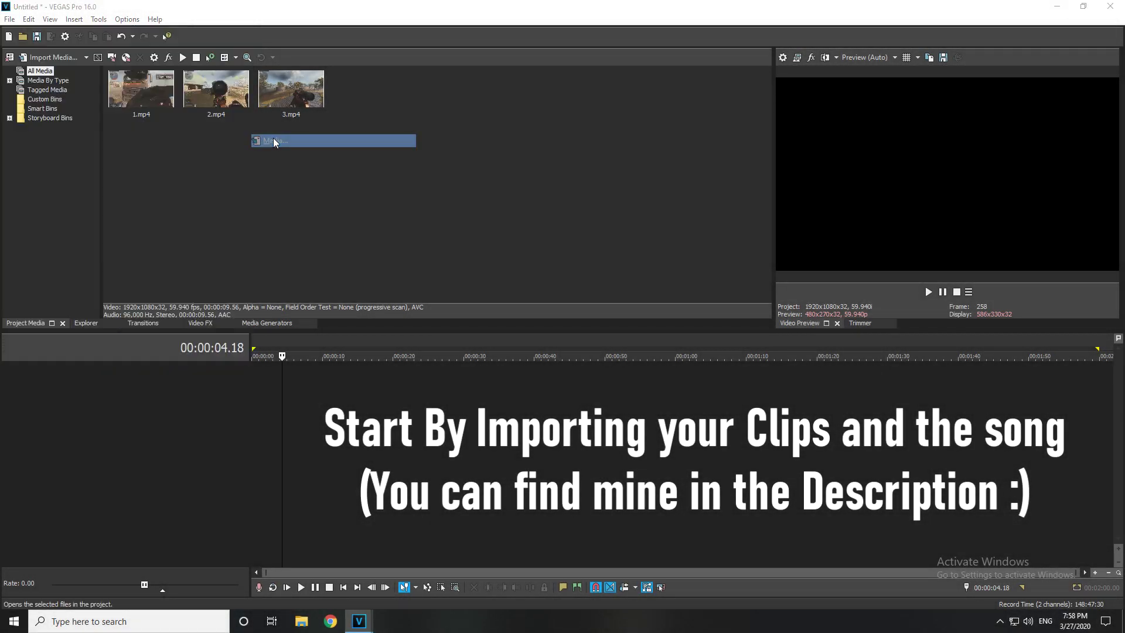
pyautogui.click(318, 54)
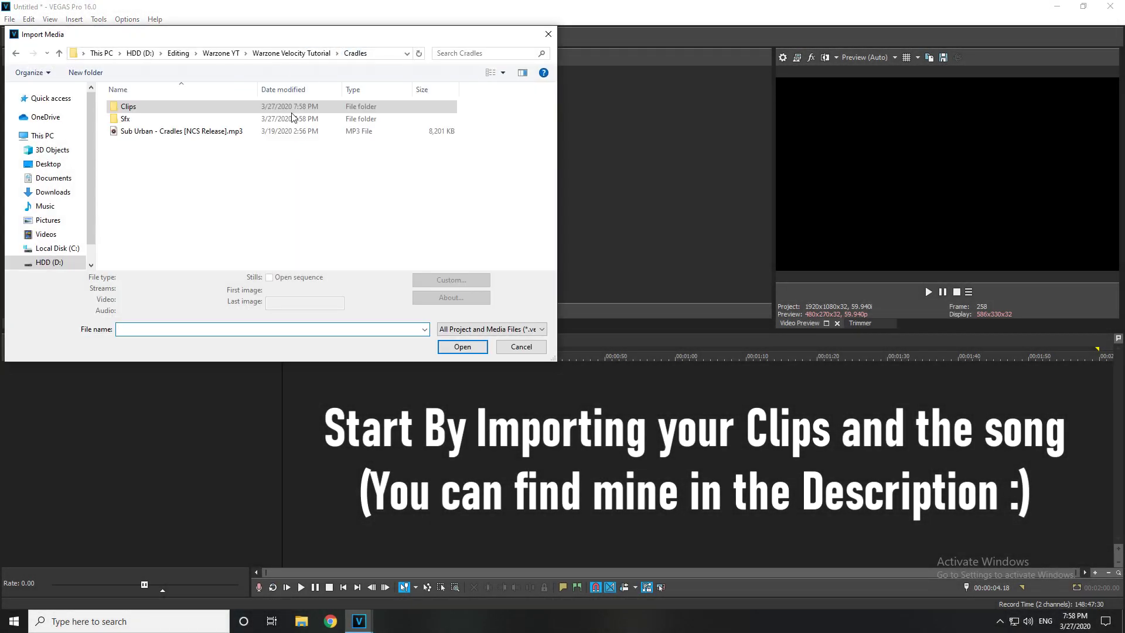
pyautogui.doubleClick(125, 119)
pyautogui.moveTo(129, 149); pyautogui.dragTo(147, 109)
pyautogui.click(462, 352)
pyautogui.click(240, 223)
# Import Sub Urban - Cradles [NCS Release].mp3 from the Cradles folder and place it at the start of the timeline.
pyautogui.click(9, 19)
pyautogui.moveTo(43, 142)
pyautogui.click(287, 140)
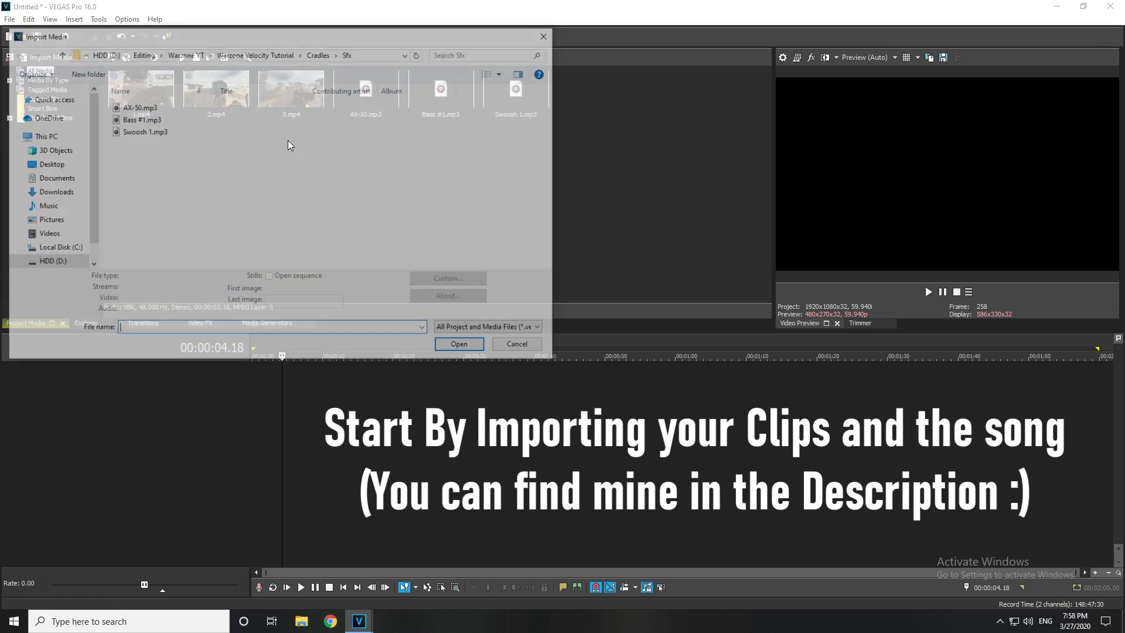
pyautogui.click(319, 54)
pyautogui.doubleClick(180, 132)
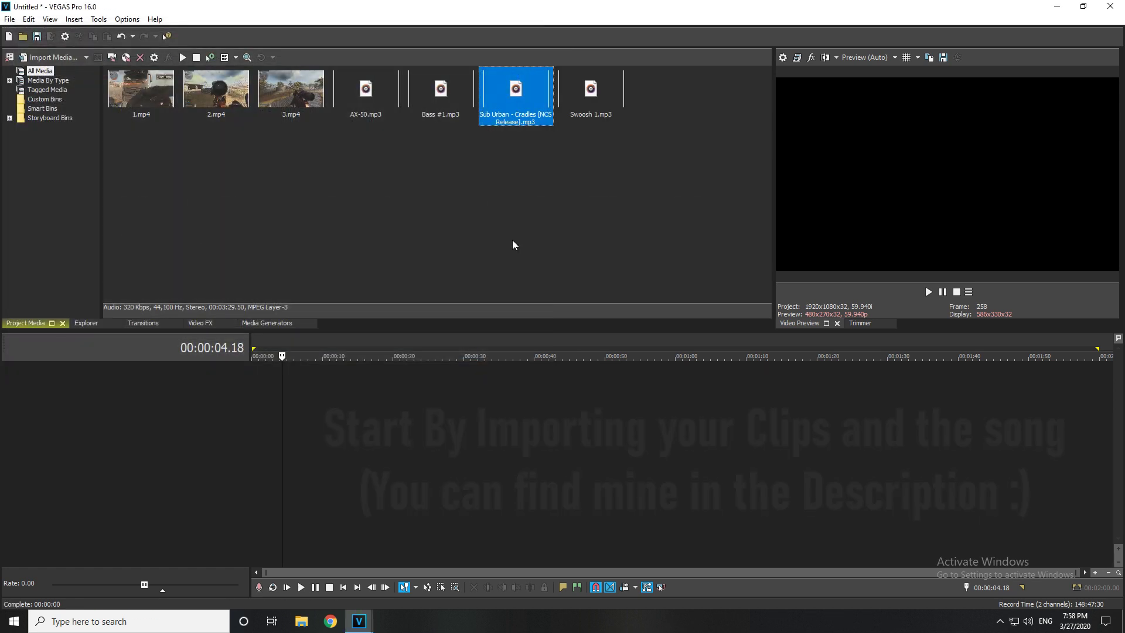
pyautogui.moveTo(518, 136); pyautogui.dragTo(556, 455)
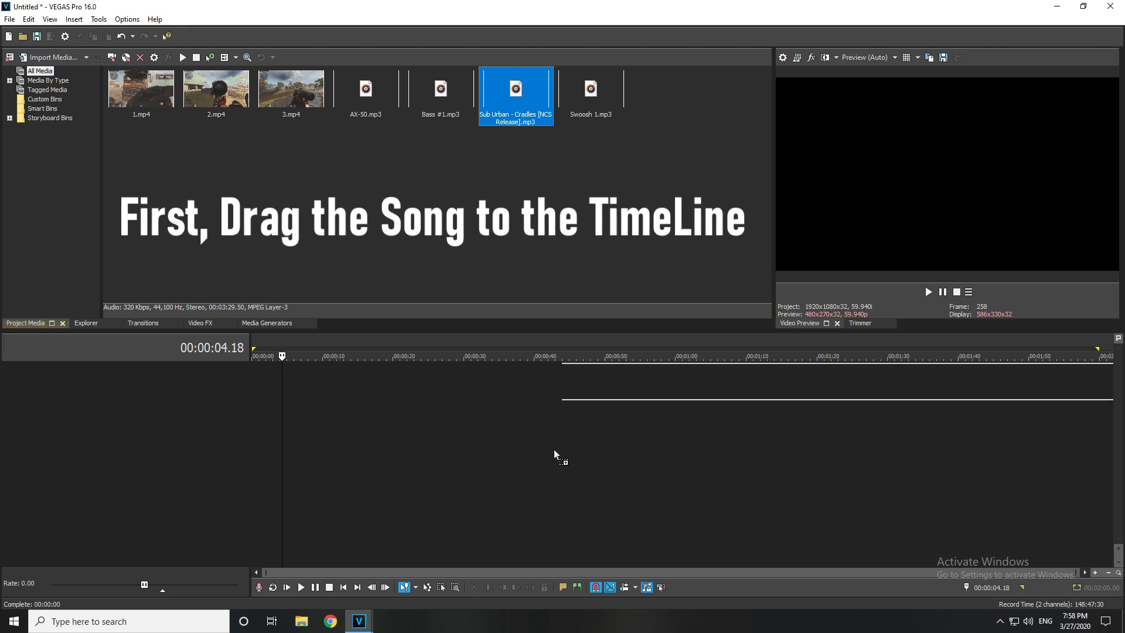
pyautogui.moveTo(255, 473); pyautogui.dragTo(255, 414)
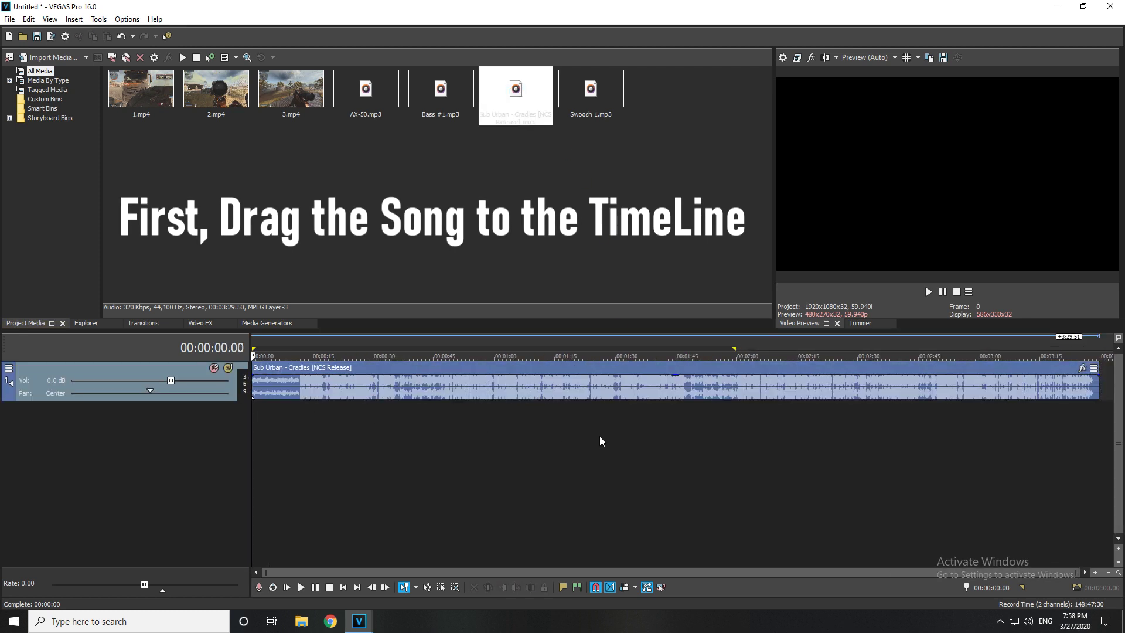
# Play through the later part of the song to find the beat where the shot should hit.
pyautogui.click(824, 395)
pyautogui.scroll(2, 826, 395)
pyautogui.click(827, 395)
pyautogui.scroll(-1, 843, 396)
pyautogui.click(831, 396)
pyautogui.press('space')
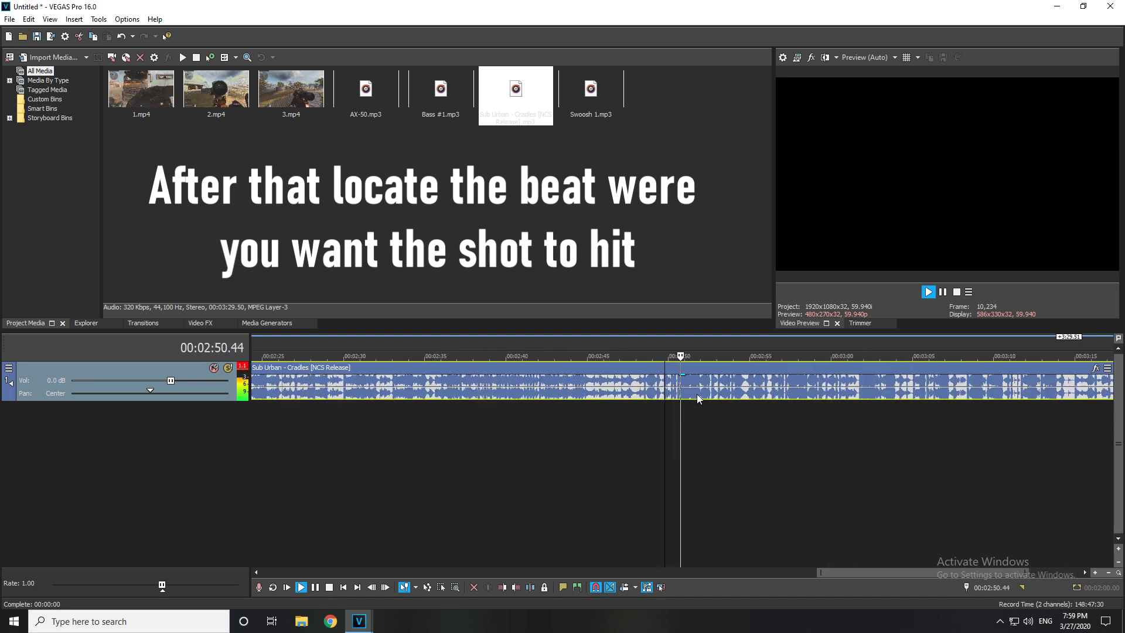
pyautogui.click(561, 389)
pyautogui.press('space')
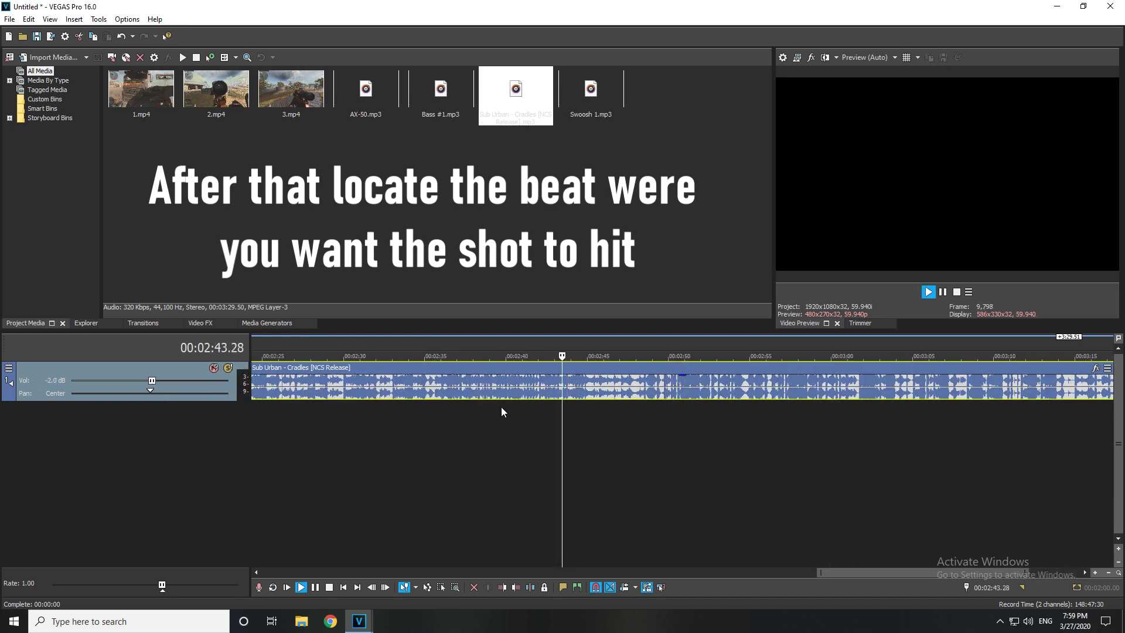
pyautogui.scroll(3, 705, 402)
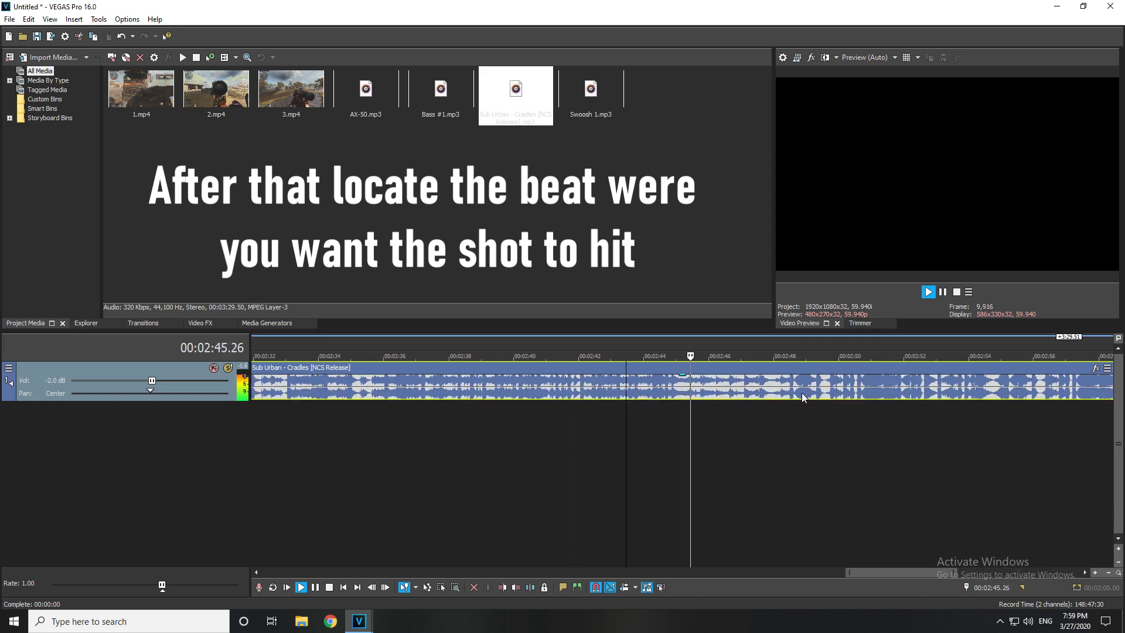
pyautogui.scroll(3, 750, 389)
pyautogui.press('space')
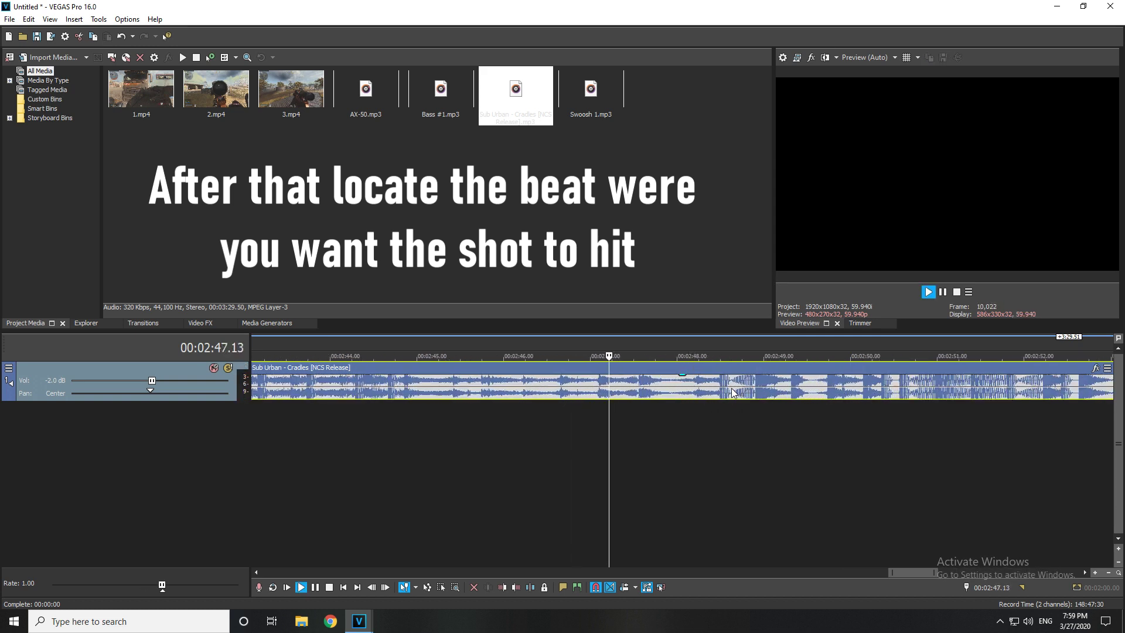
pyautogui.scroll(5, 720, 386)
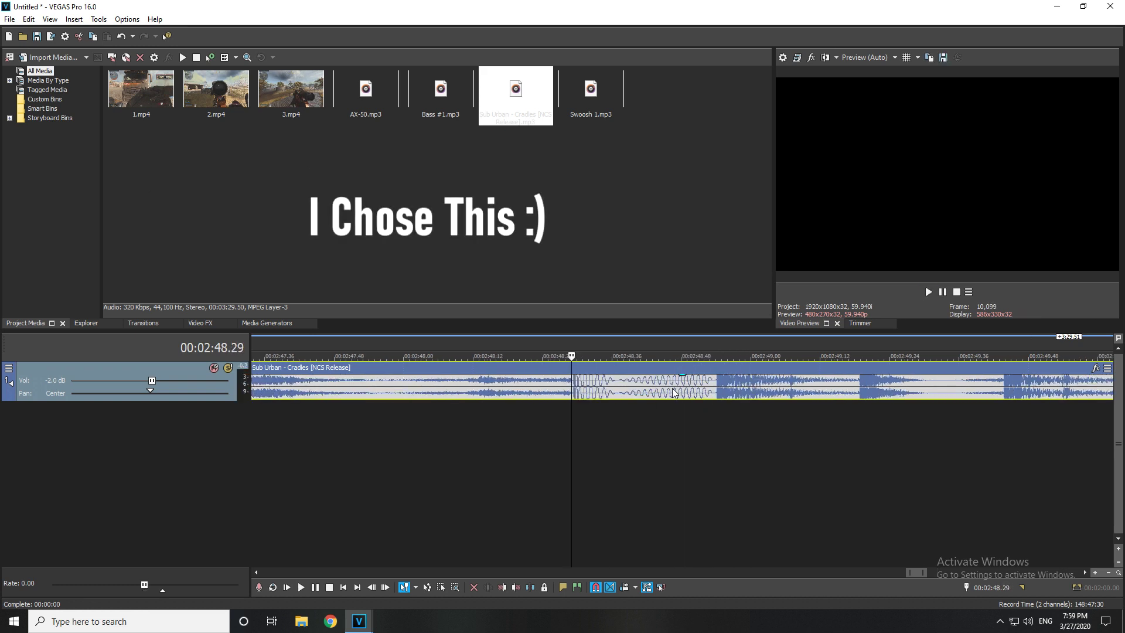
# Split the song at the beat at 00:02:48.29 and delete the part before it.
pyautogui.press('space')
pyautogui.press('s')
pyautogui.click(540, 388)
pyautogui.press('Delete')
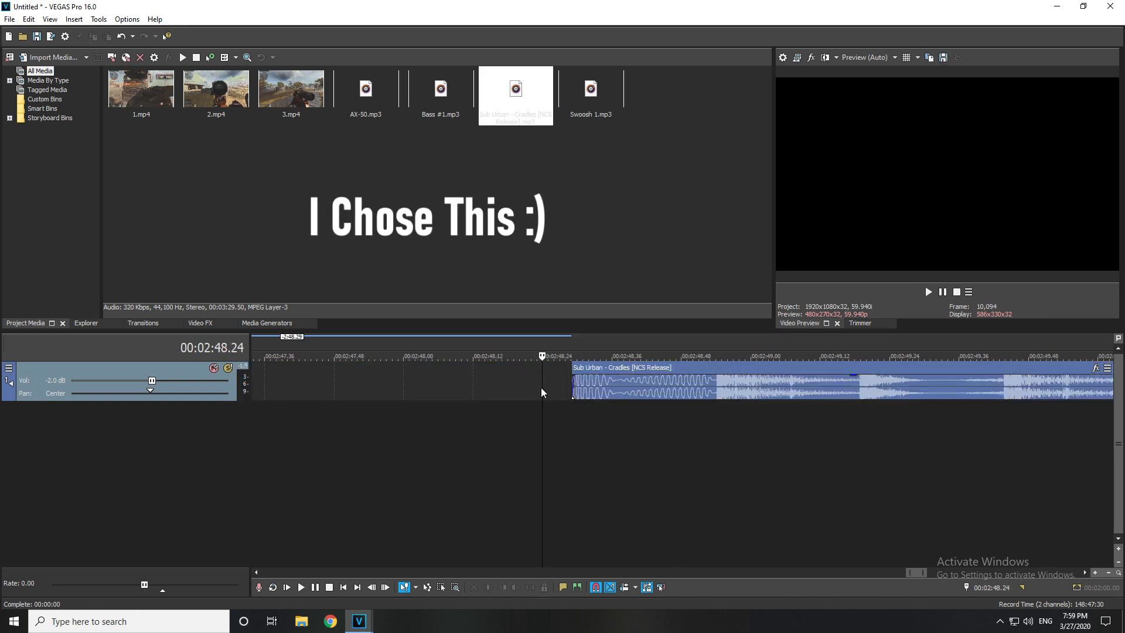
# Move the remaining song event to start at 00:02:44.50 and place a marker on its opening beat.
pyautogui.scroll(-3, 642, 403)
pyautogui.press('space')
pyautogui.press('space')
pyautogui.moveTo(702, 389); pyautogui.dragTo(385, 391)
pyautogui.click(254, 387)
pyautogui.scroll(3, 305, 396)
pyautogui.scroll(-3, 542, 419)
pyautogui.press('space')
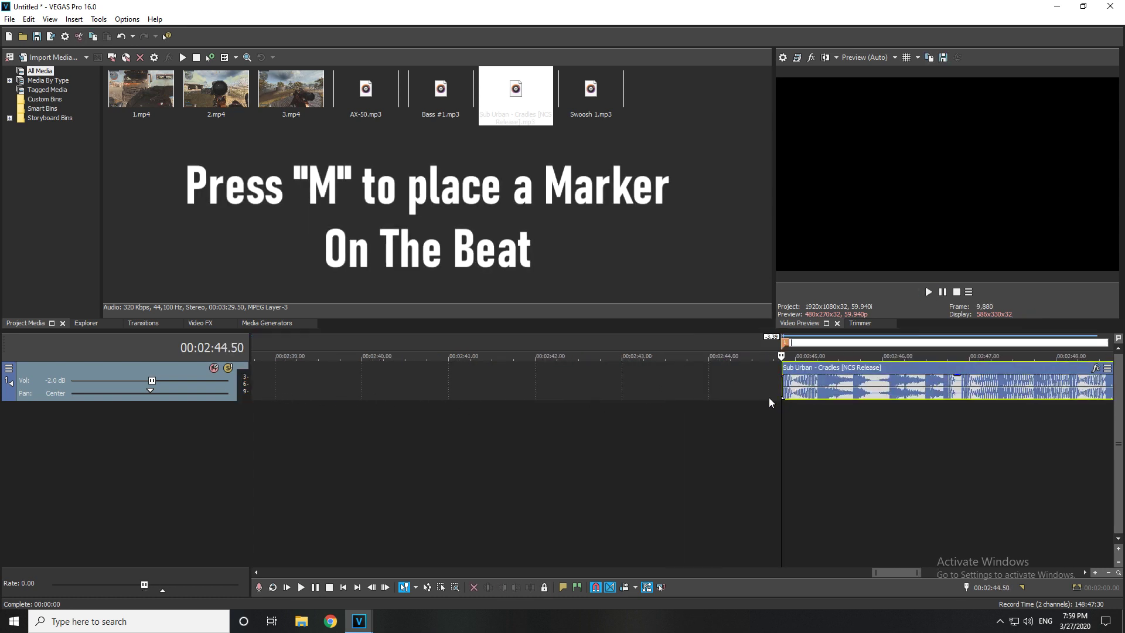
pyautogui.press('m')
# Extend the start of the song event earlier to bring back the lead-in before the marked beat.
pyautogui.scroll(1, 782, 406)
pyautogui.scroll(-1, 782, 406)
pyautogui.press('space')
pyautogui.scroll(1, 765, 408)
pyautogui.scroll(-1, 765, 408)
pyautogui.press('space')
pyautogui.press('space')
pyautogui.press('space')
pyautogui.moveTo(613, 391); pyautogui.dragTo(434, 388)
pyautogui.click(526, 423)
pyautogui.press('space')
pyautogui.press('space')
pyautogui.press('space')
# Place a marker at 00:02:43.00 in the lead-in as the starting point of the edit.
pyautogui.scroll(5, 453, 385)
pyautogui.click(666, 383)
pyautogui.press('space')
pyautogui.press('space')
pyautogui.press('space')
pyautogui.click(674, 387)
pyautogui.press('m')
pyautogui.press('Return')
# Split the song at the 00:02:43.00 marker and delete the short piece before it.
pyautogui.scroll(-1, 666, 388)
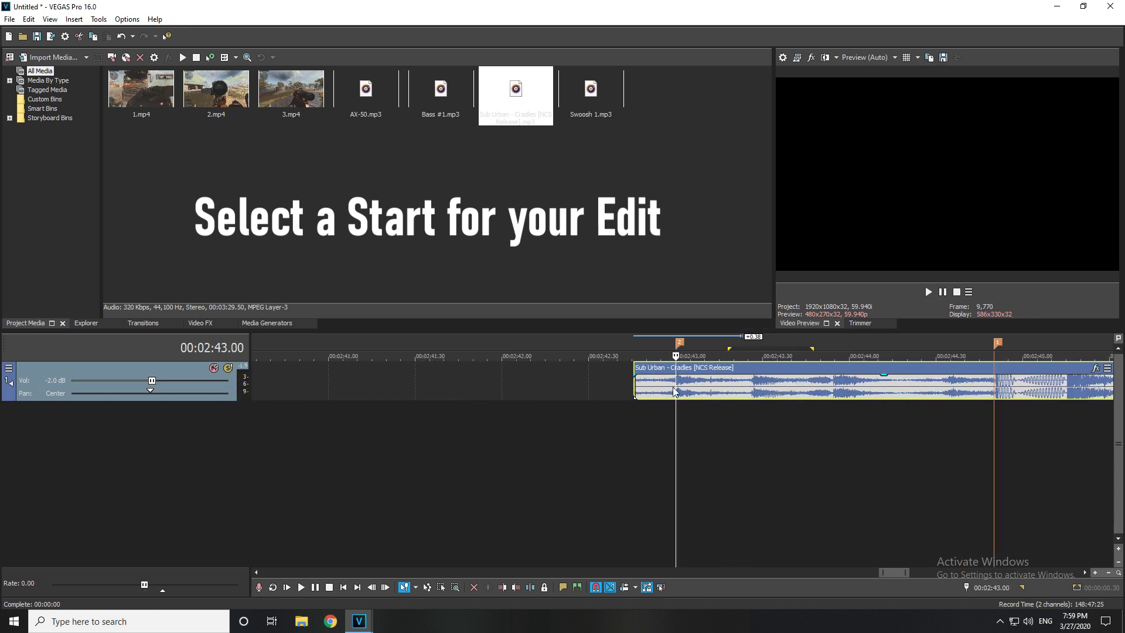
pyautogui.press('s')
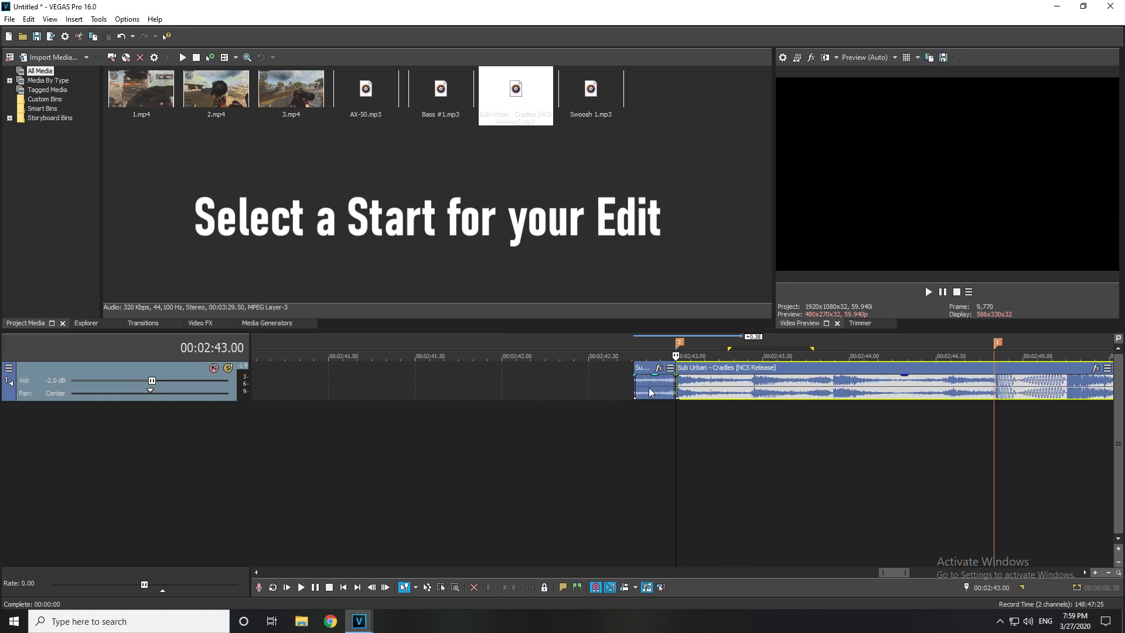
pyautogui.click(650, 391)
pyautogui.press('Delete')
pyautogui.press('space')
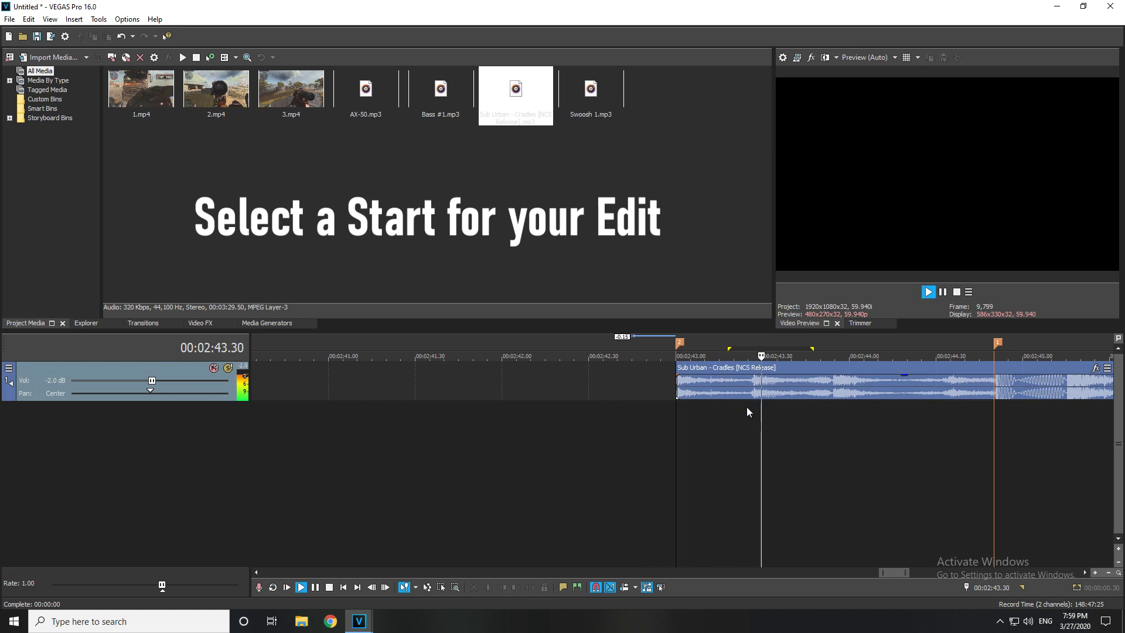
pyautogui.scroll(-1, 748, 392)
pyautogui.press('space')
# Listen to the lead-in and place a marker on the beat at about 00:02:43.54.
pyautogui.click(656, 382)
pyautogui.press('space')
pyautogui.press('space')
pyautogui.press('space')
pyautogui.scroll(2, 655, 391)
pyautogui.press('space')
pyautogui.press('space')
pyautogui.press('space')
pyautogui.click(542, 406)
pyautogui.press('space')
pyautogui.click(572, 389)
pyautogui.scroll(-2, 577, 387)
pyautogui.press('space')
pyautogui.press('m')
pyautogui.press('space')
pyautogui.scroll(2, 621, 388)
pyautogui.press('space')
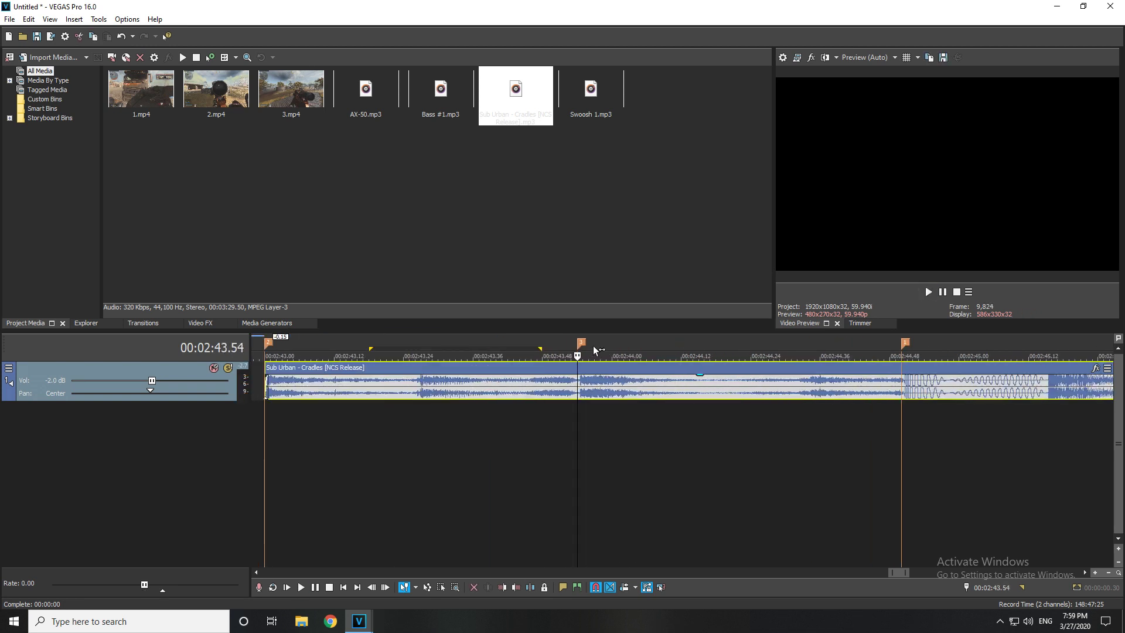
# Nudge marker 3 slightly later so it sits on the start of the beat in the waveform.
pyautogui.moveTo(582, 345); pyautogui.dragTo(588, 347)
pyautogui.click(585, 418)
pyautogui.press('space')
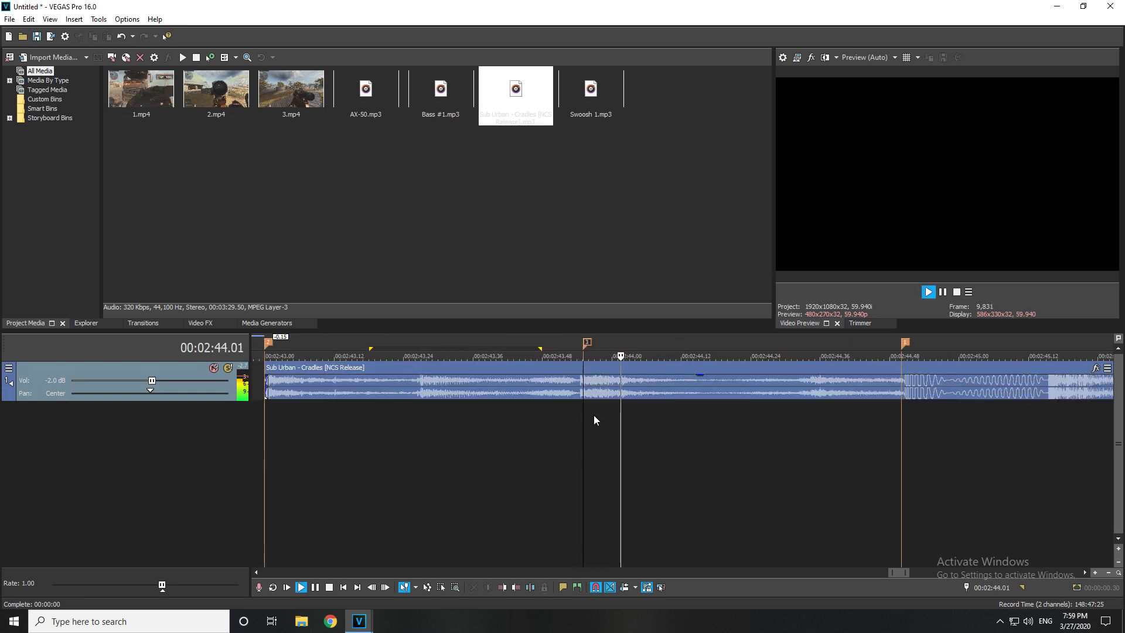
# Place a marker at 00:02:44.25, where the sniper scope should open.
pyautogui.click(752, 385)
pyautogui.click(757, 382)
pyautogui.press('space')
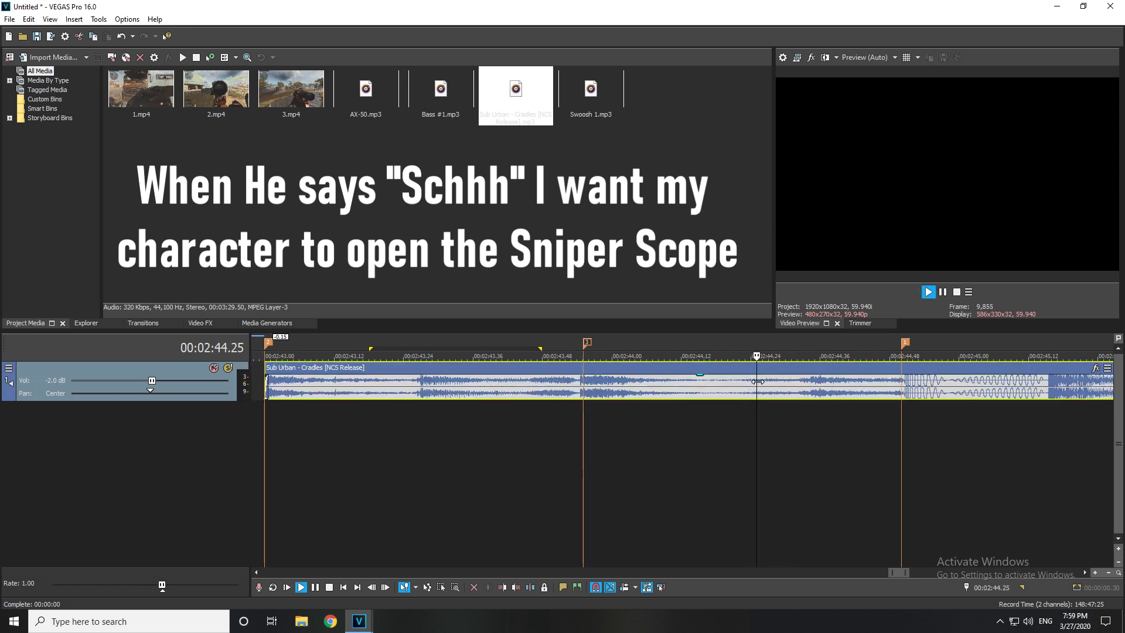
pyautogui.press('space')
pyautogui.scroll(-1, 759, 388)
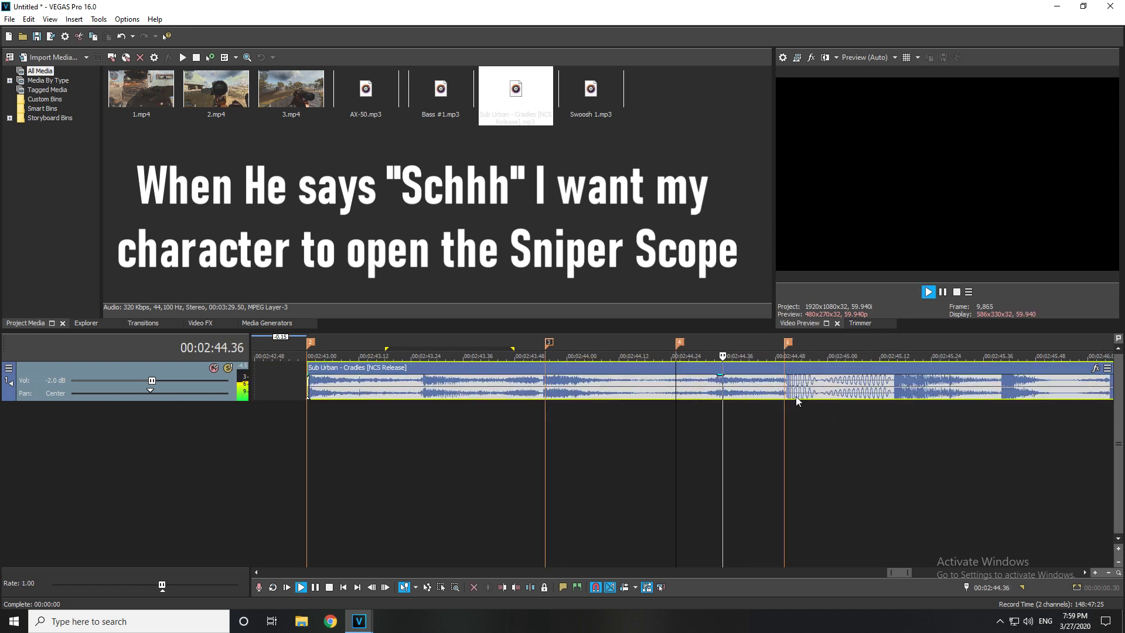
# Nudge marker 1 slightly later onto the main beat and play from it to check the timing.
pyautogui.press('space')
pyautogui.moveTo(787, 344); pyautogui.dragTo(793, 346)
pyautogui.click(787, 416)
pyautogui.scroll(2, 761, 413)
pyautogui.press('space')
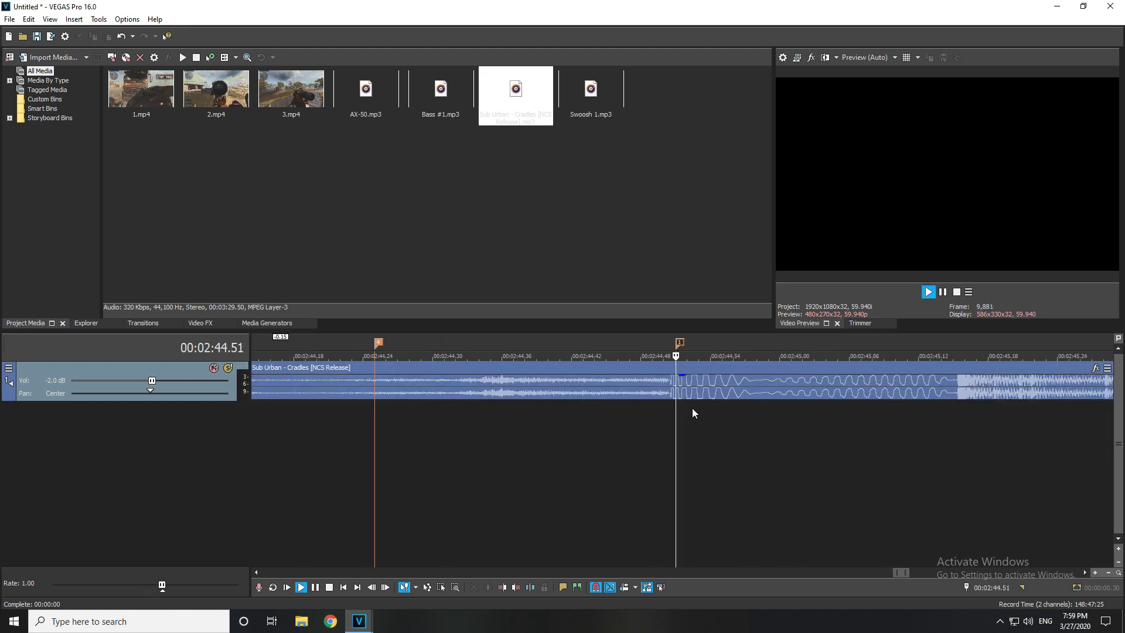
pyautogui.scroll(-1, 691, 408)
pyautogui.press('space')
# Place markers on the two beats following marker 1, at 00:02:45.16 and about 00:02:45.40.
pyautogui.click(750, 388)
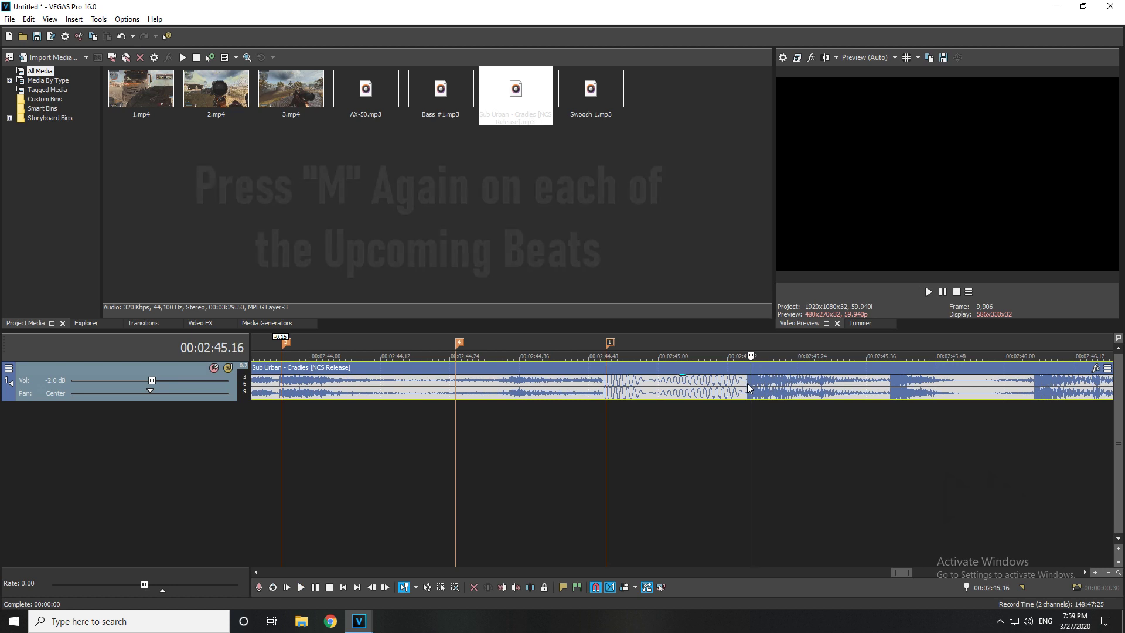
pyautogui.press('m')
pyautogui.scroll(-1, 749, 387)
pyautogui.click(441, 419)
pyautogui.press('space')
pyautogui.scroll(2, 698, 428)
pyautogui.press('m')
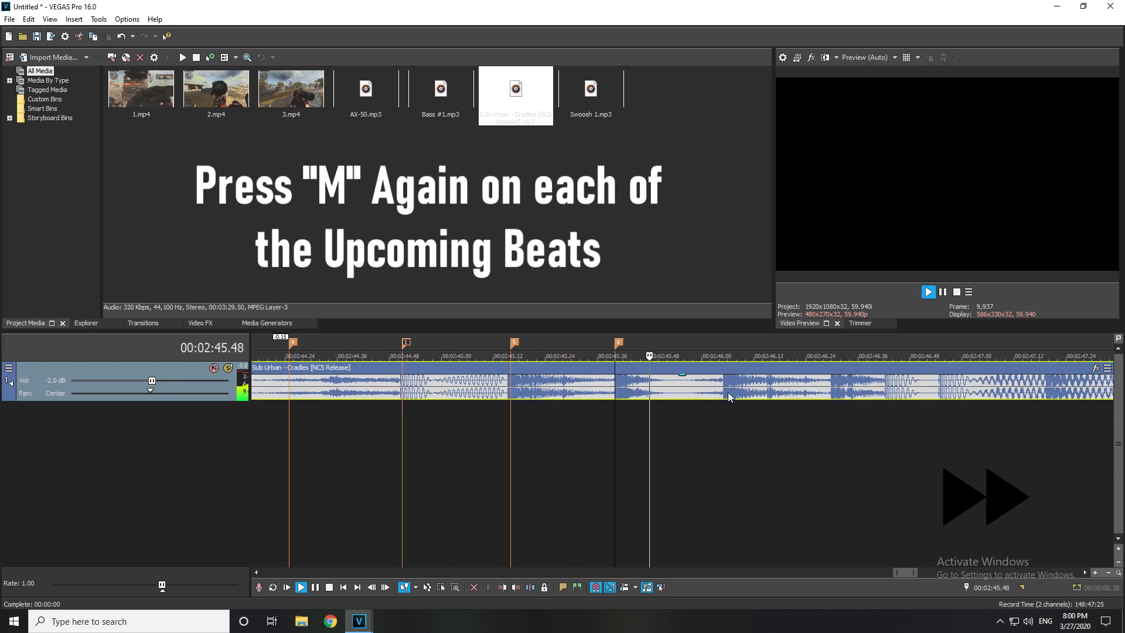
# Place markers on the next two beats of the song, ending with one at 00:02:46.30.
pyautogui.press('m')
pyautogui.press('space')
pyautogui.click(748, 389)
pyautogui.scroll(3, 748, 389)
pyautogui.press('m')
pyautogui.scroll(-4, 631, 387)
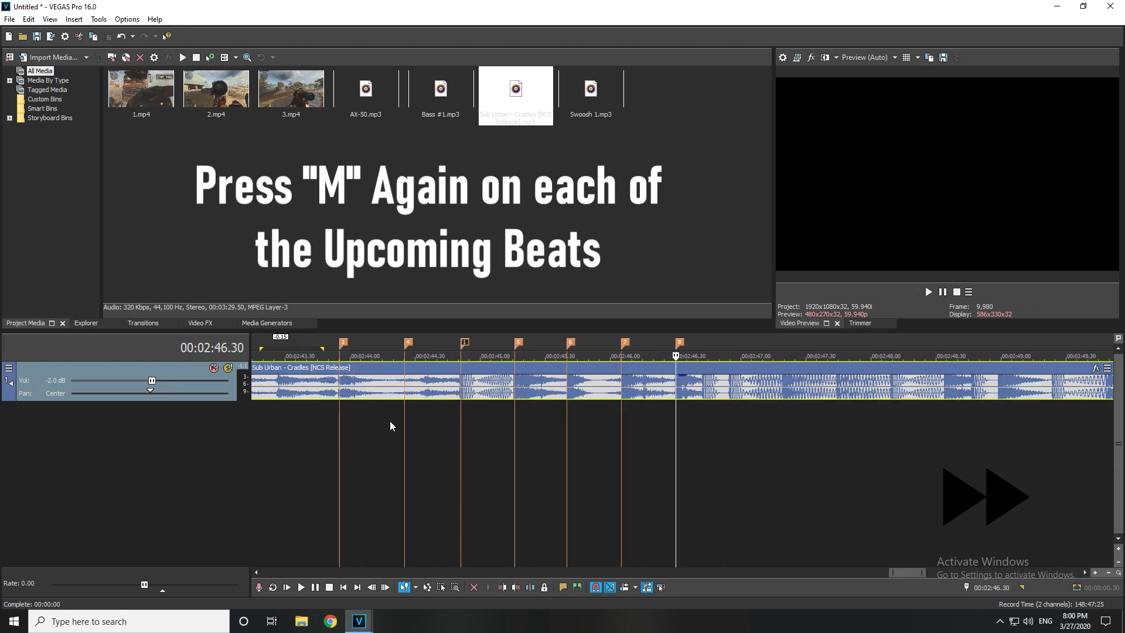
# Place markers on the next two beats of the song, at about 00:02:46.55 and 00:02:47.20.
pyautogui.click(342, 426)
pyautogui.press('space')
pyautogui.press('space')
pyautogui.click(731, 387)
pyautogui.press('m')
pyautogui.click(674, 408)
pyautogui.press('space')
pyautogui.click(619, 422)
pyautogui.click(726, 389)
pyautogui.scroll(3, 722, 387)
pyautogui.press('space')
pyautogui.press('m')
# Place markers on the following two beats of the song, at about 00:02:47.44 and 00:02:48.10.
pyautogui.scroll(-1, 738, 391)
pyautogui.press('space')
pyautogui.click(748, 384)
pyautogui.press('m')
pyautogui.click(703, 387)
pyautogui.press('m')
pyautogui.scroll(-4, 703, 386)
# Play back the marked beats and place markers on two more, at about 00:02:48.34 and 00:02:48.59.
pyautogui.click(343, 449)
pyautogui.press('space')
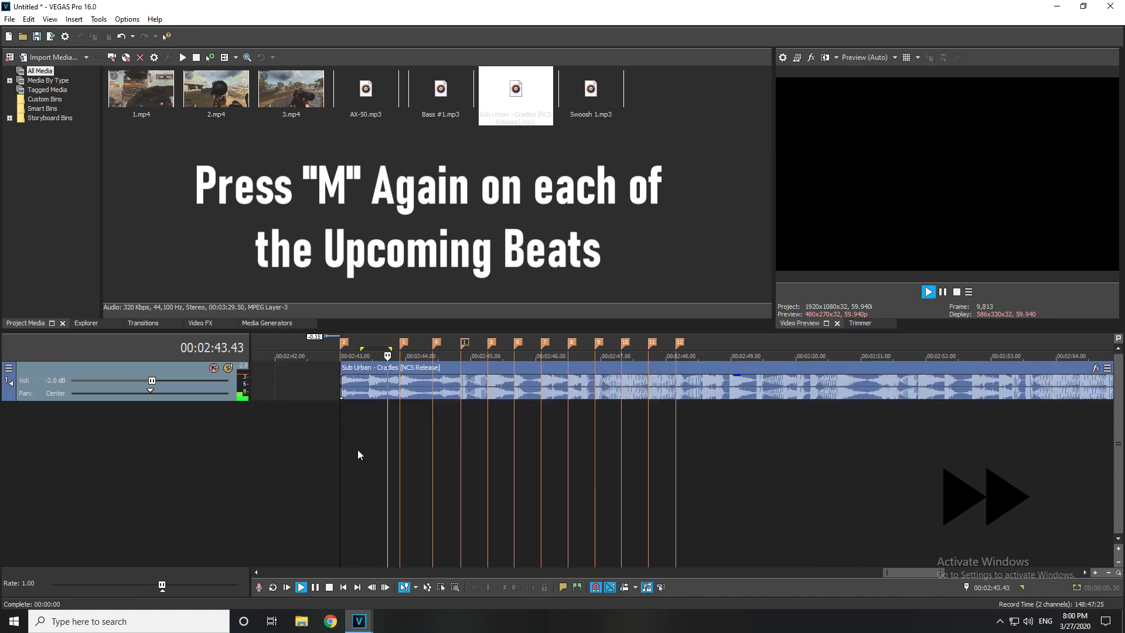
pyautogui.click(676, 391)
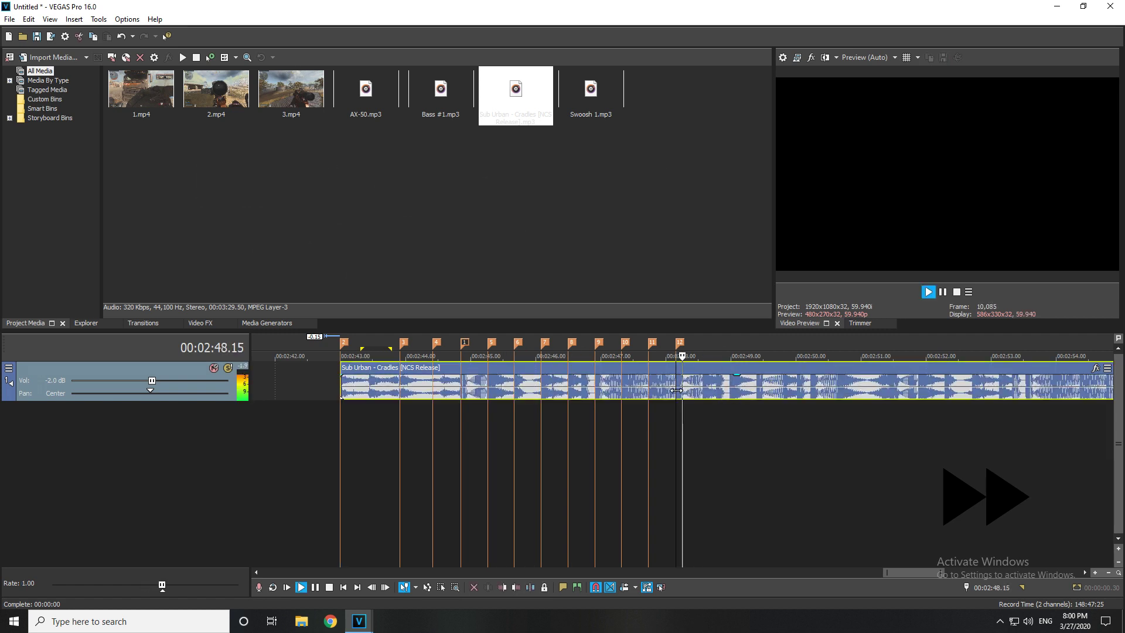
pyautogui.scroll(4, 676, 391)
pyautogui.press('space')
pyautogui.click(437, 387)
pyautogui.press('m')
pyautogui.scroll(-2, 440, 387)
pyautogui.press('space')
pyautogui.press('space')
pyautogui.scroll(2, 730, 387)
pyautogui.click(563, 386)
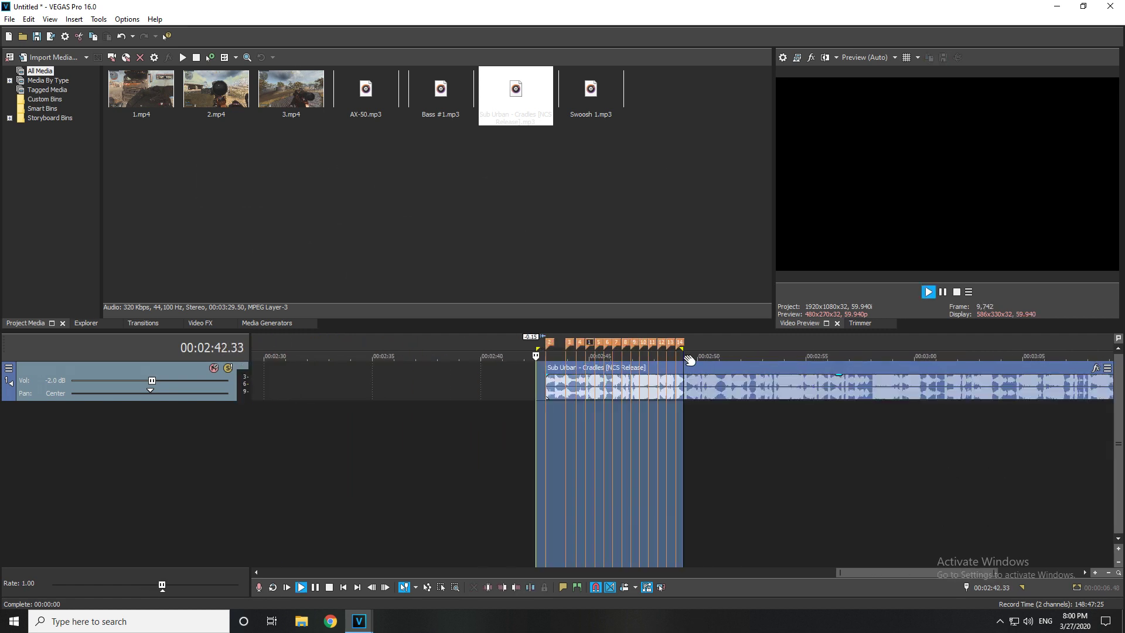
# Choose an end point for the edit, split the song at about 00:02:51.07 and delete everything after it.
pyautogui.scroll(2, 712, 413)
pyautogui.scroll(1, 953, 436)
pyautogui.scroll(-1, 1062, 431)
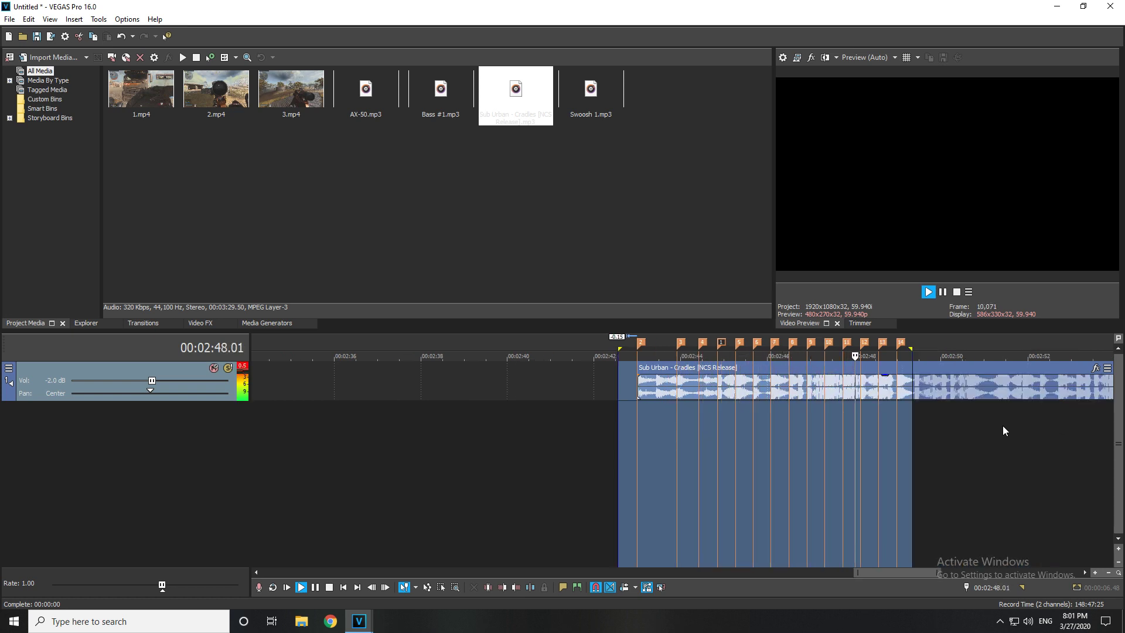
pyautogui.click(898, 416)
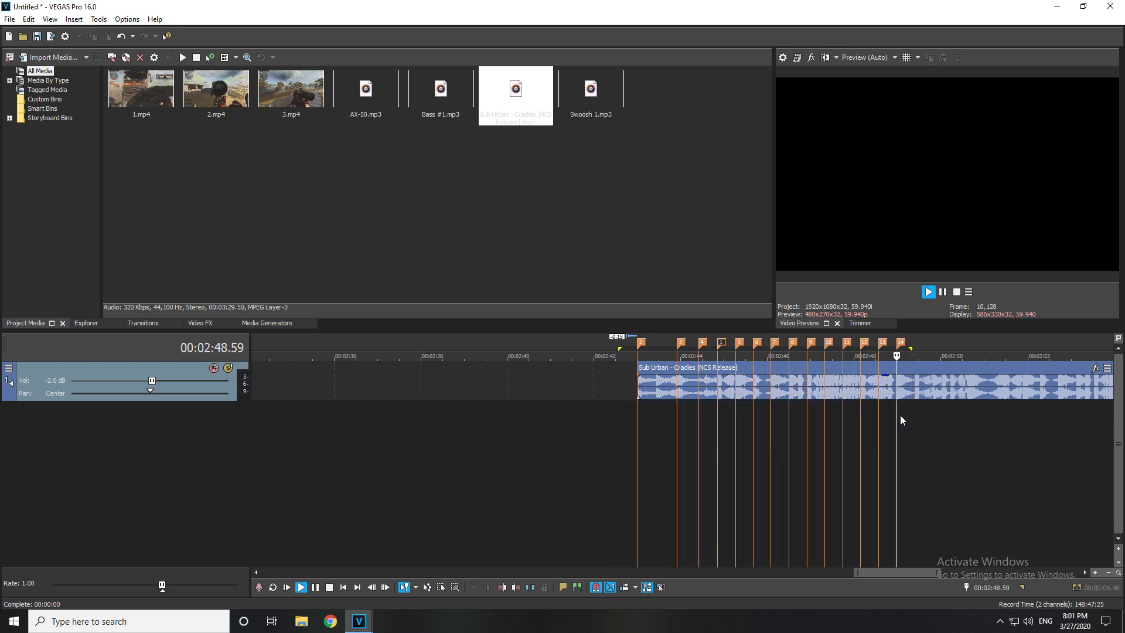
pyautogui.scroll(1, 903, 419)
pyautogui.scroll(-1, 785, 433)
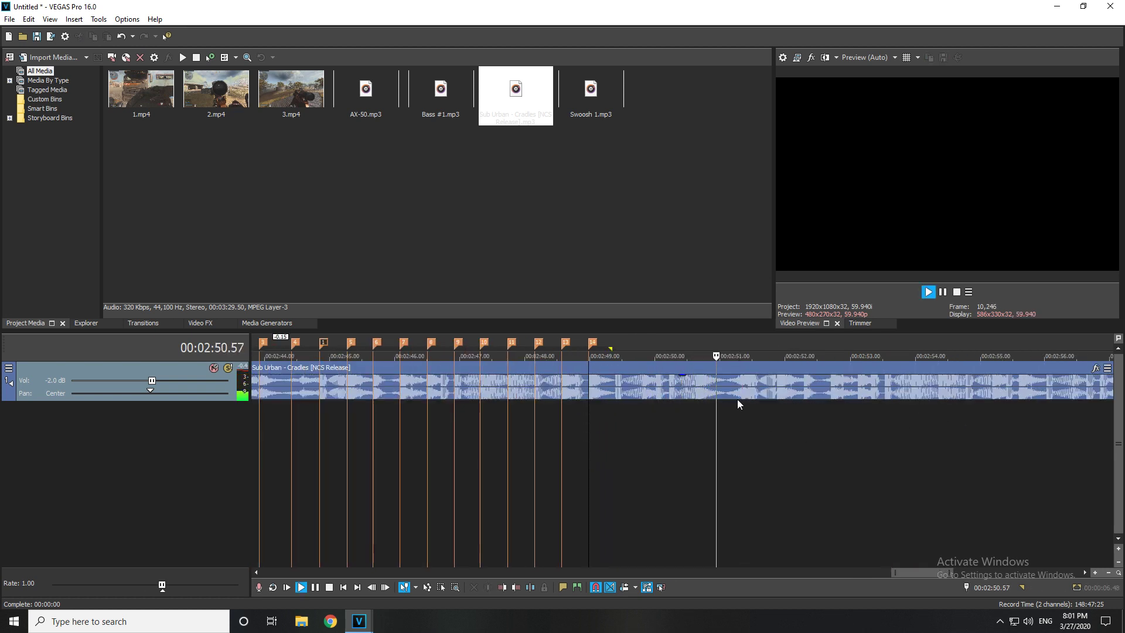
pyautogui.press('space')
pyautogui.click(729, 380)
pyautogui.press('s')
pyautogui.press('Delete')
# Fade out the song from marker 14 to the end of the event and play the ending.
pyautogui.moveTo(728, 378); pyautogui.dragTo(589, 384)
pyautogui.click(580, 392)
pyautogui.press('space')
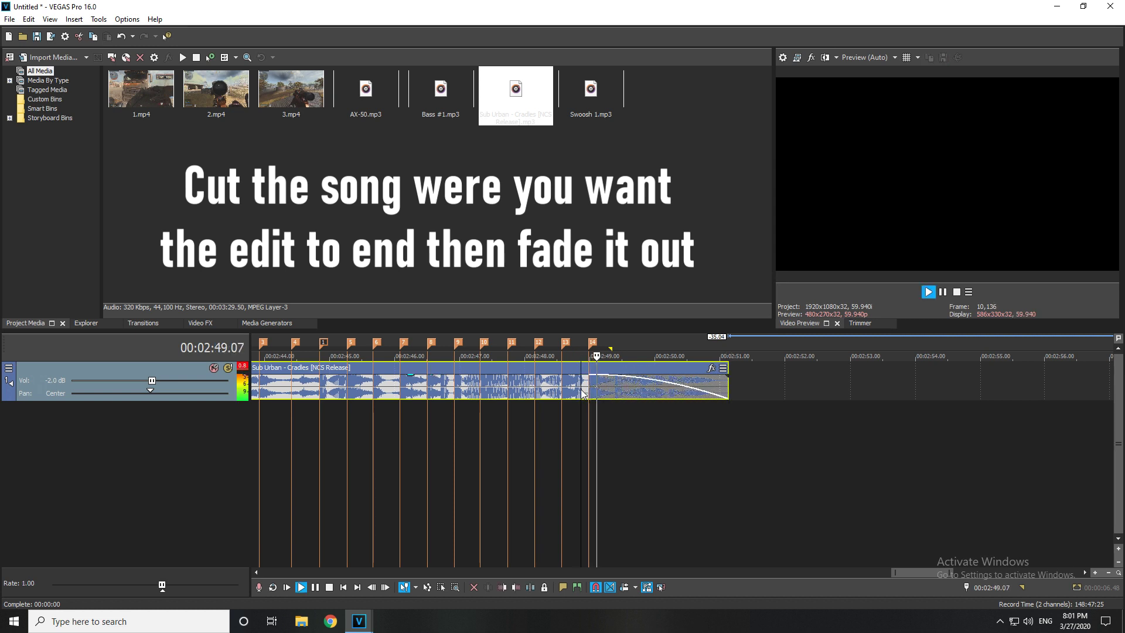
pyautogui.scroll(-2, 580, 390)
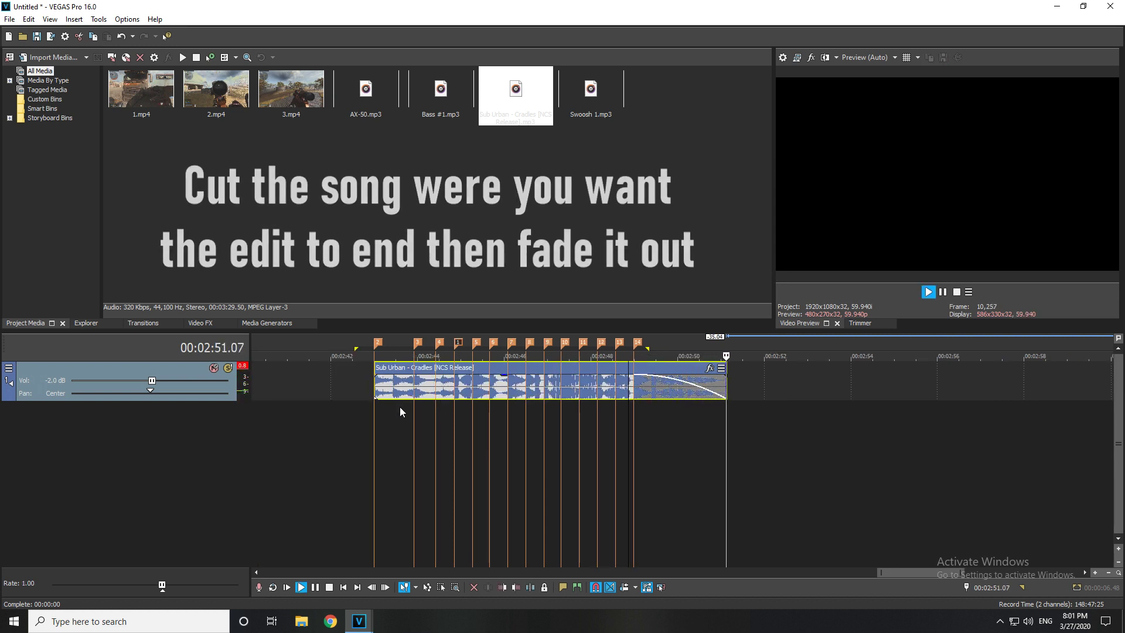
# Fade in the song from its start up to marker 3.
pyautogui.click(371, 407)
pyautogui.moveTo(372, 377); pyautogui.dragTo(414, 386)
pyautogui.scroll(1, 551, 423)
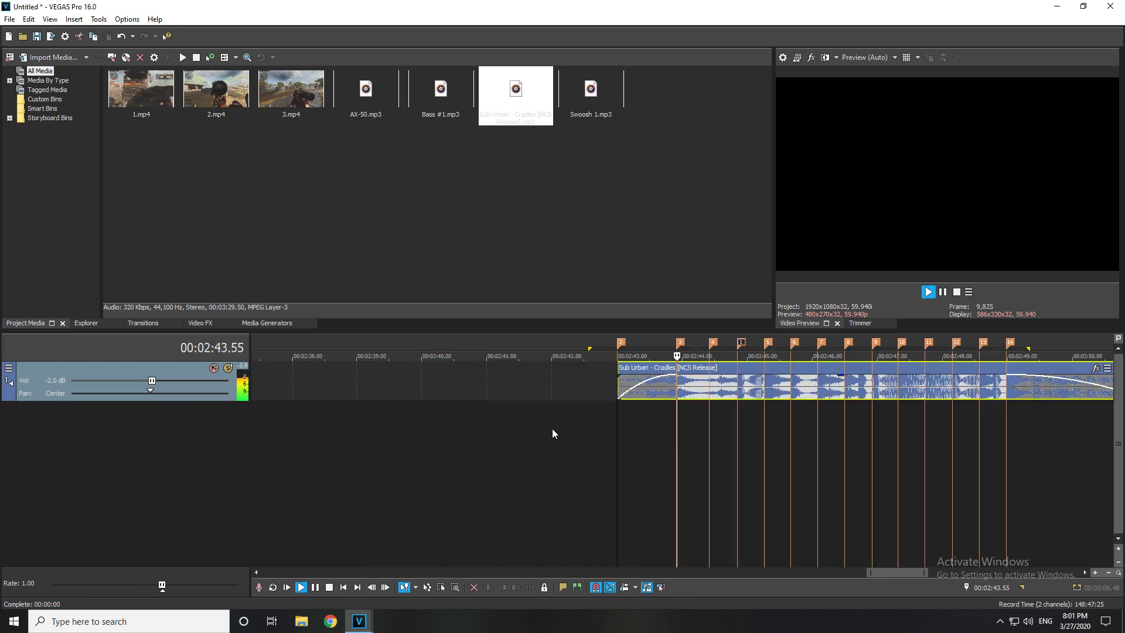
# Insert a video track above the song's audio track.
pyautogui.scroll(-1, 683, 427)
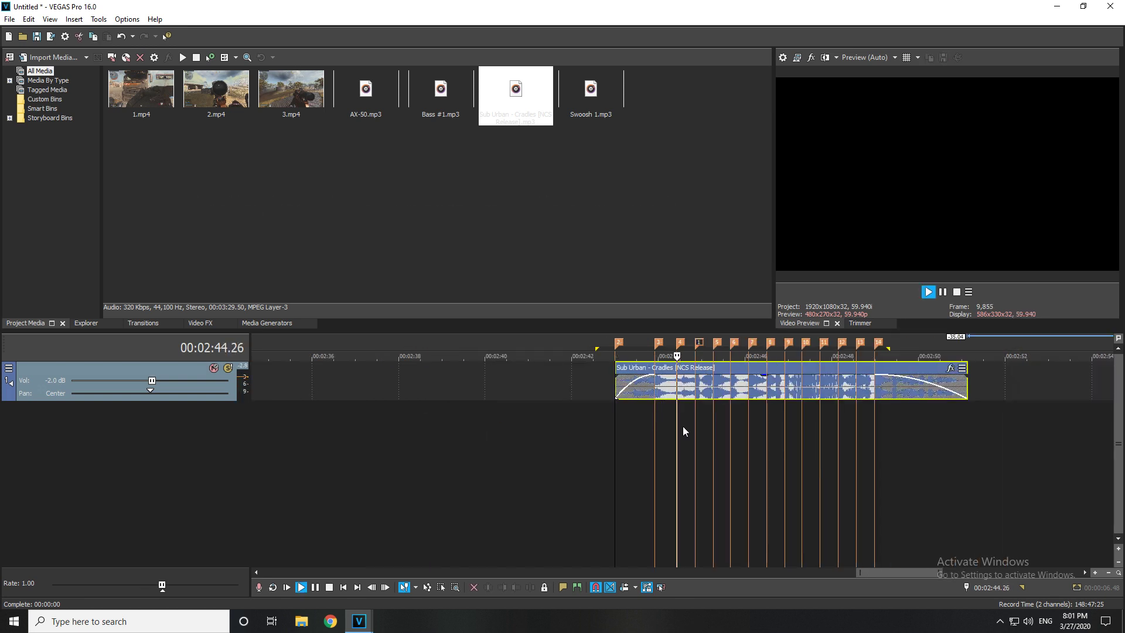
pyautogui.rightClick(185, 362)
pyautogui.click(231, 394)
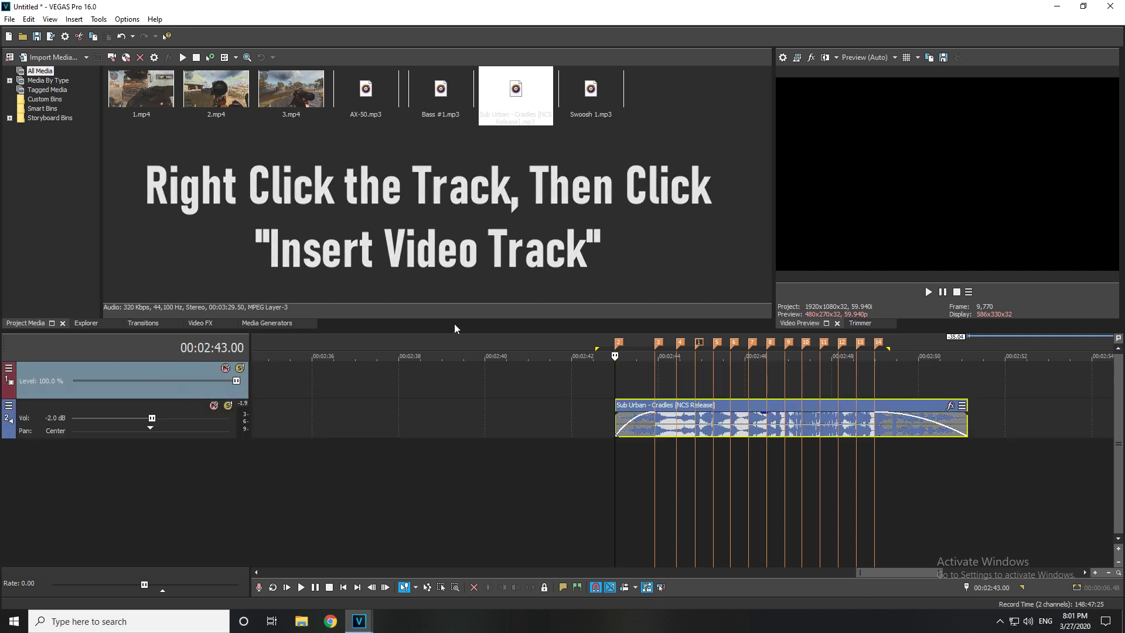
# Add 1.mp4 to the timeline after the end of the song, keeping the current project video settings.
pyautogui.moveTo(163, 119); pyautogui.dragTo(1009, 425)
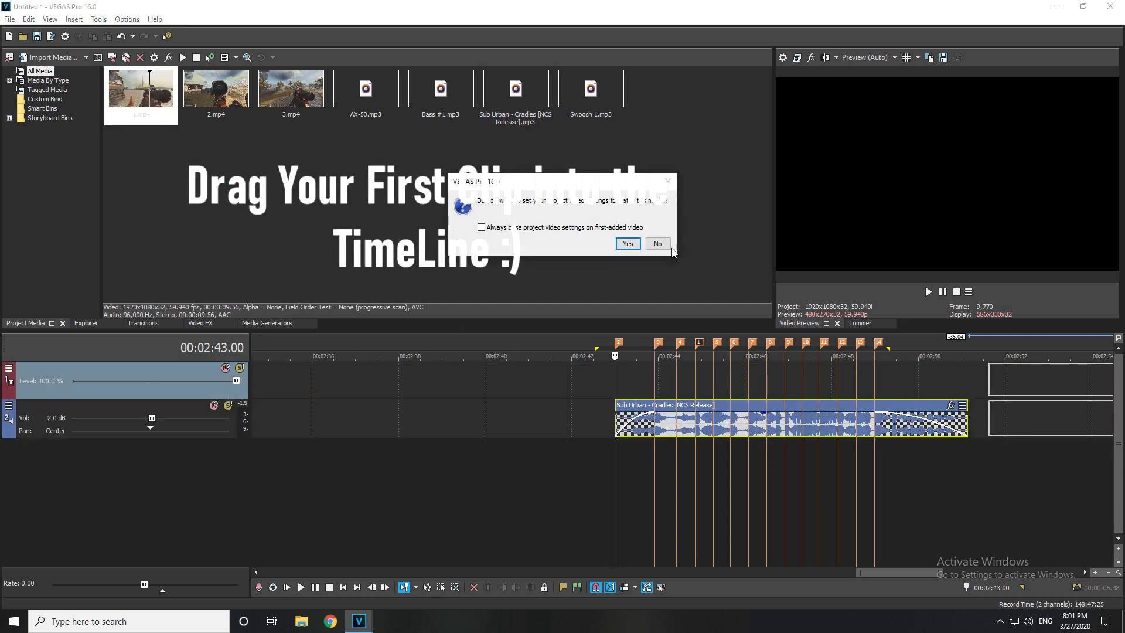
pyautogui.click(658, 244)
pyautogui.click(1012, 424)
pyautogui.scroll(-1, 1009, 424)
pyautogui.scroll(1, 736, 427)
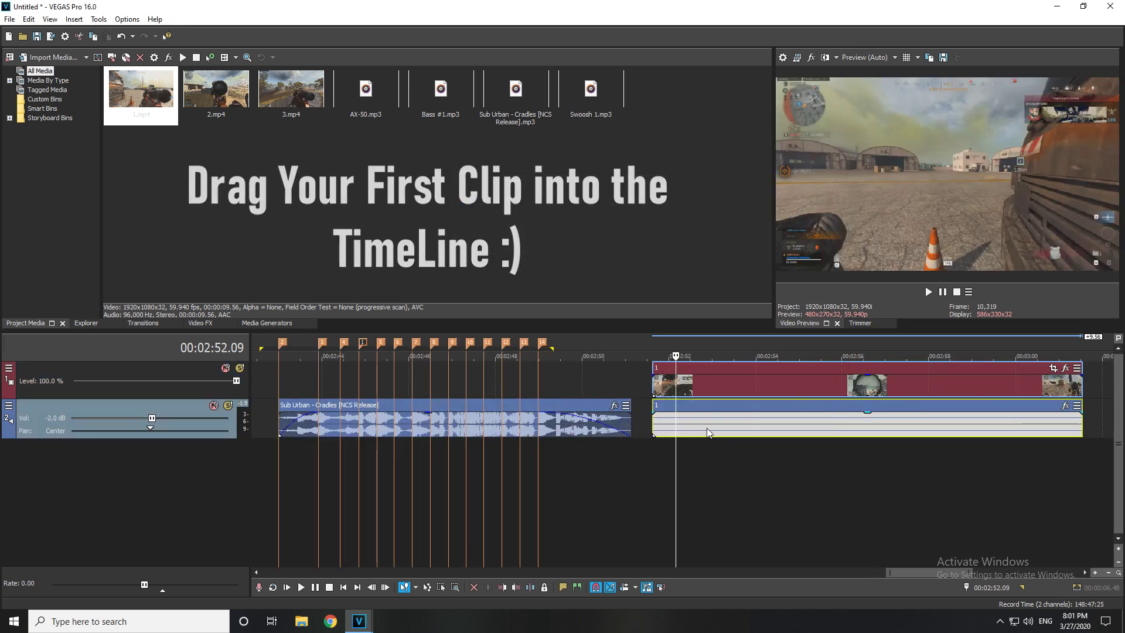
# Ungroup clip 1's video from its audio and delete the audio event.
pyautogui.click(707, 431)
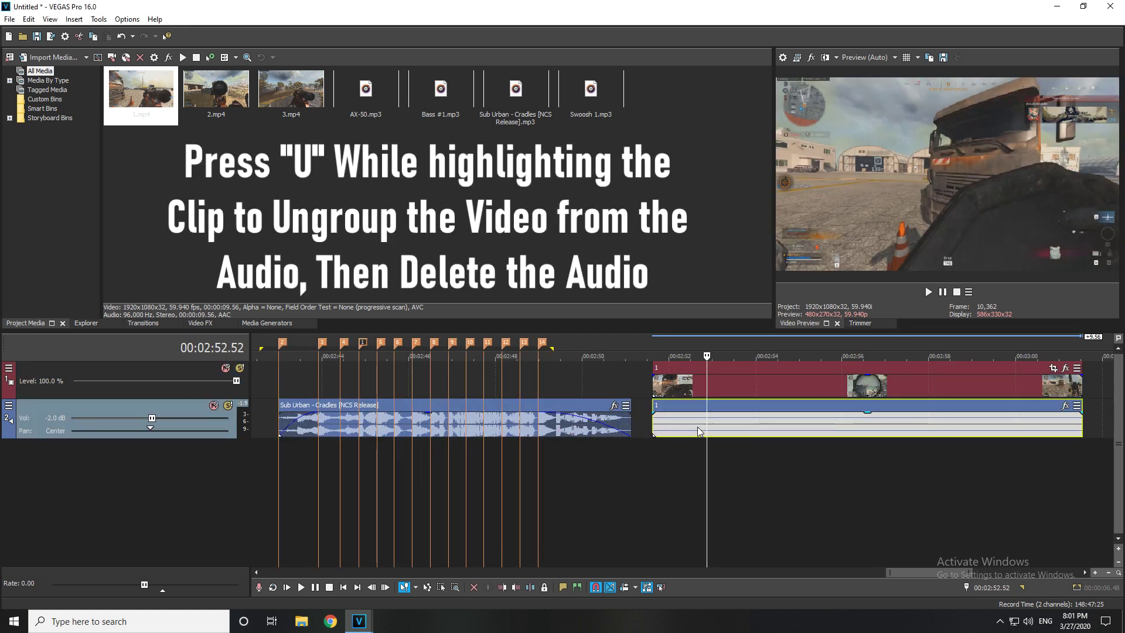
pyautogui.moveTo(698, 428); pyautogui.dragTo(705, 426)
pyautogui.click(678, 427)
pyautogui.press('Delete')
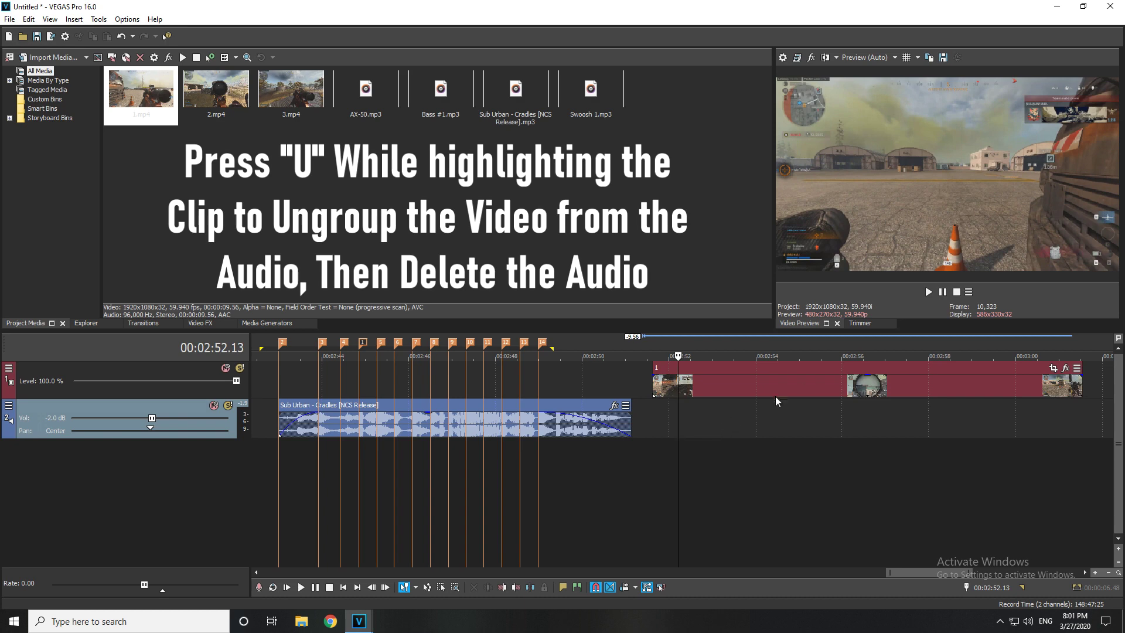
# Find the exact frame of the shot in clip 1 and split the clip there, at about 00:02:56.34.
pyautogui.click(778, 384)
pyautogui.click(827, 389)
pyautogui.click(843, 389)
pyautogui.click(848, 389)
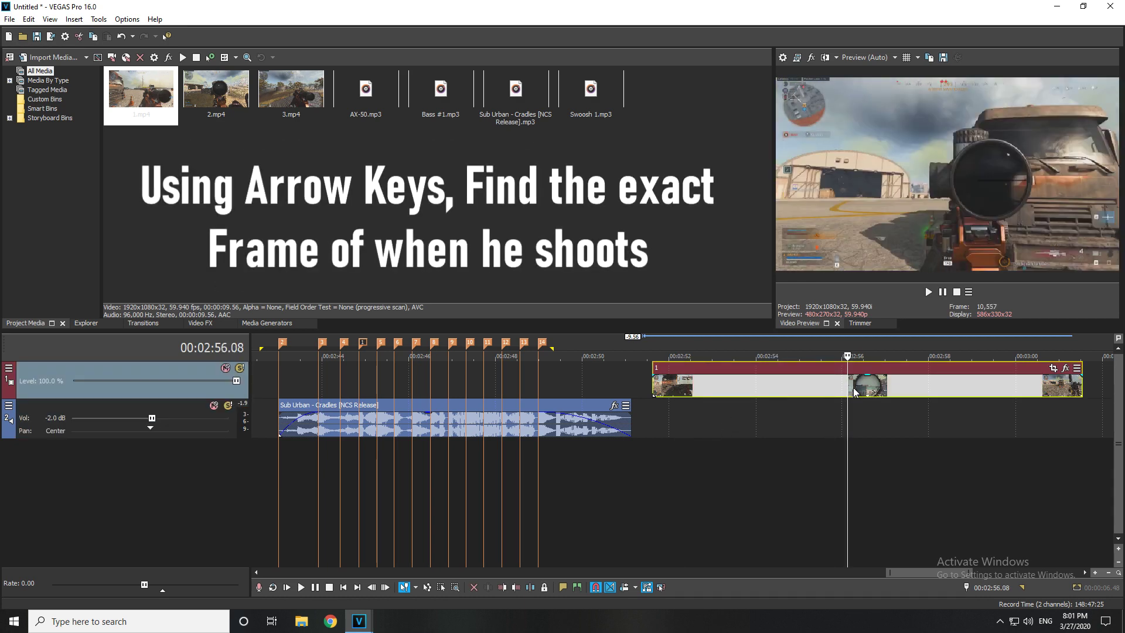
pyautogui.click(853, 388)
pyautogui.click(865, 387)
pyautogui.click(843, 386)
pyautogui.click(865, 386)
pyautogui.click(881, 388)
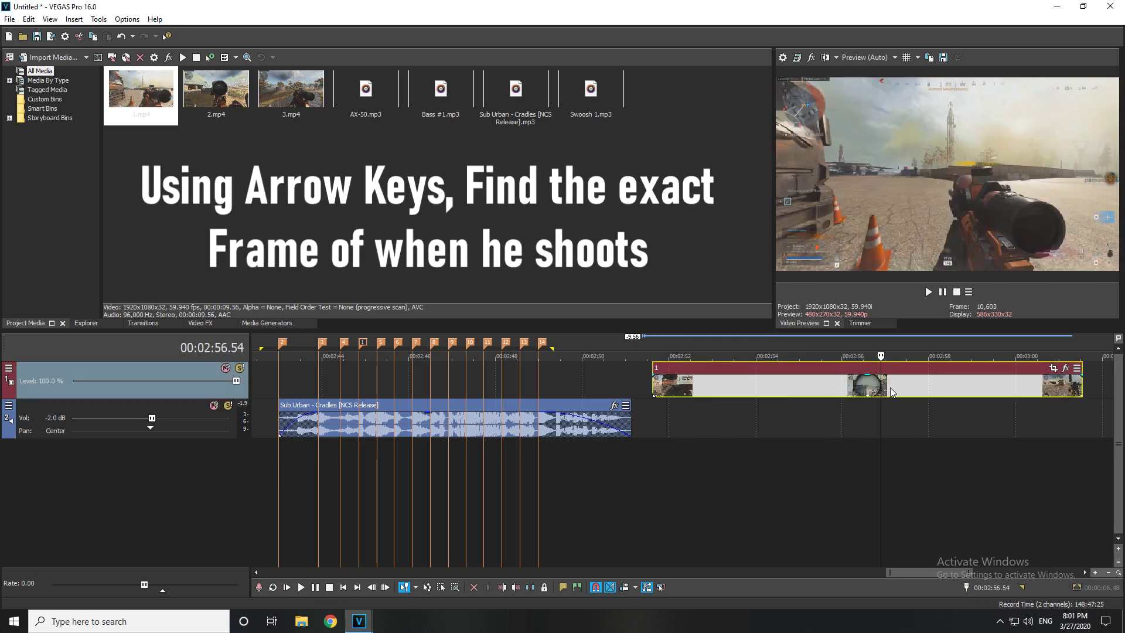
pyautogui.press('Left')
pyautogui.press('Left')
pyautogui.press('Left')
pyautogui.press('Left')
pyautogui.press('Left')
pyautogui.press('Left')
pyautogui.press('Left')
pyautogui.press('Left')
pyautogui.press('Left')
pyautogui.press('Left')
pyautogui.press('Left')
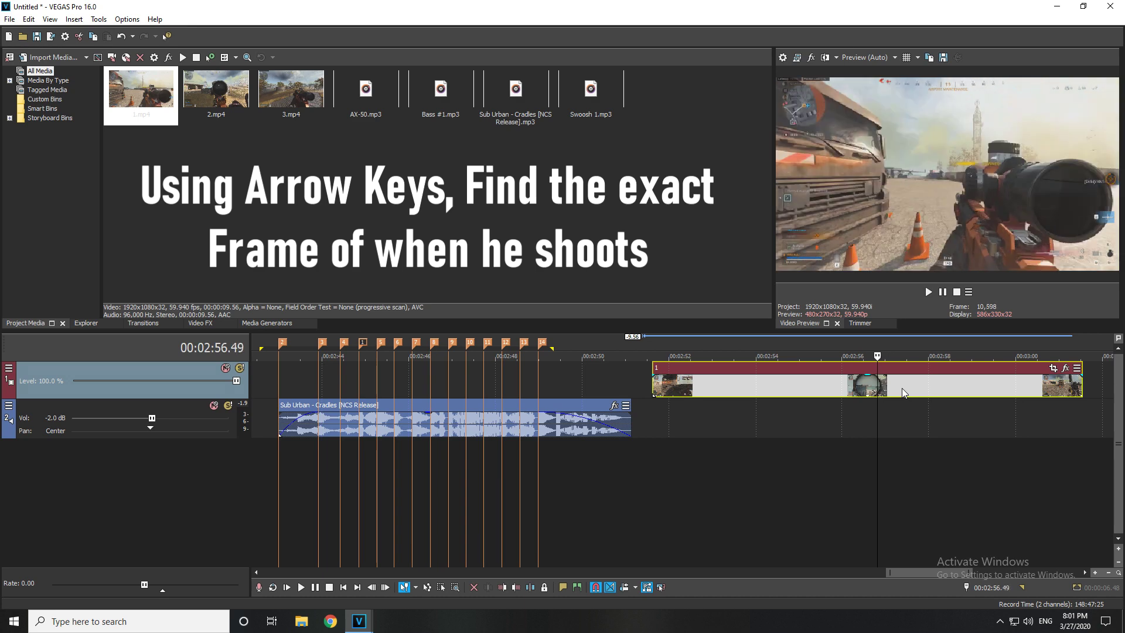
pyautogui.press('Left')
pyautogui.press('Left')
pyautogui.press('Left')
pyautogui.press('Left')
pyautogui.press('Left')
pyautogui.press('Left')
pyautogui.press('Left')
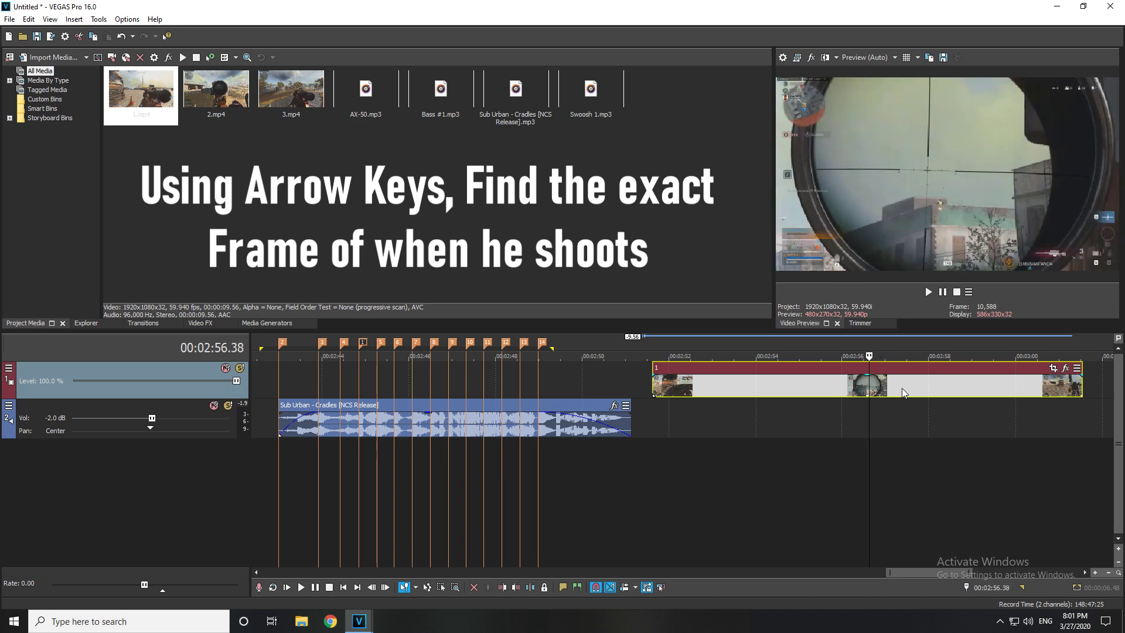
pyautogui.press('Left')
pyautogui.press('Left')
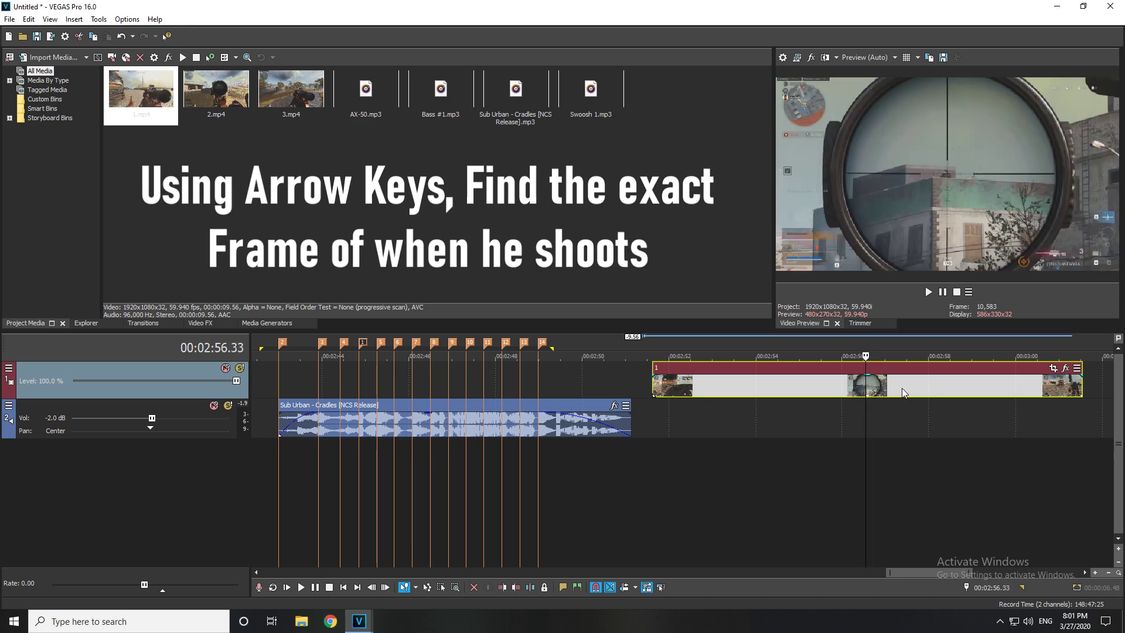
pyautogui.press('s')
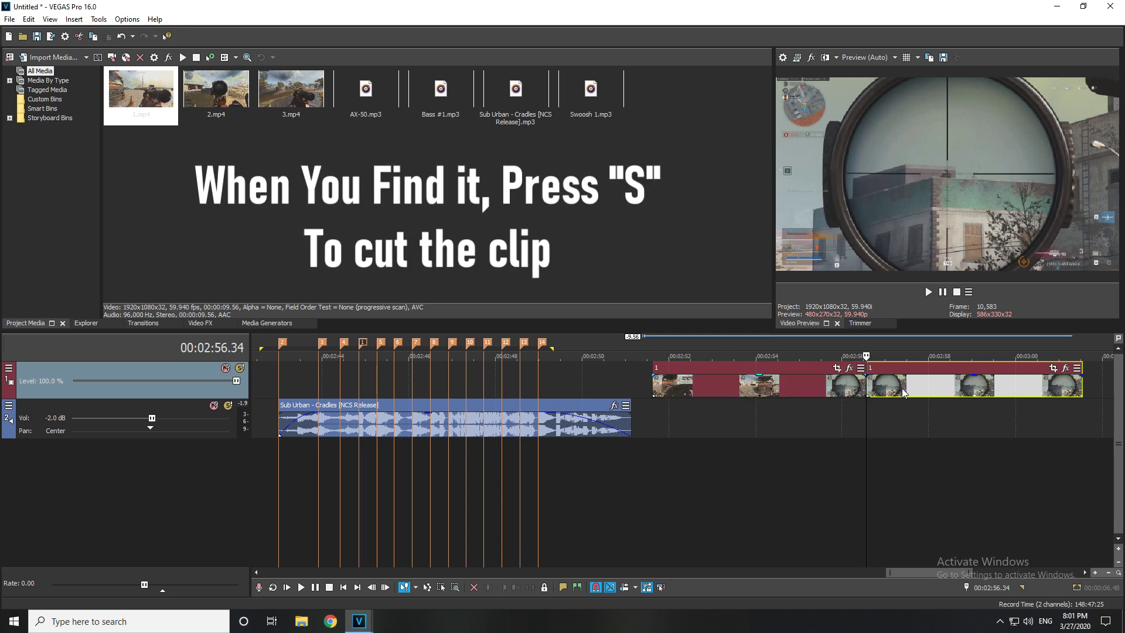
# Delete the part of clip 1 before the shot and move the remaining part back above the song.
pyautogui.click(824, 389)
pyautogui.press('Delete')
pyautogui.moveTo(880, 384); pyautogui.dragTo(437, 384)
# Play the song to locate the shot beat and align the start of clip 1 with marker 1.
pyautogui.click(316, 389)
pyautogui.press('space')
pyautogui.scroll(2, 316, 390)
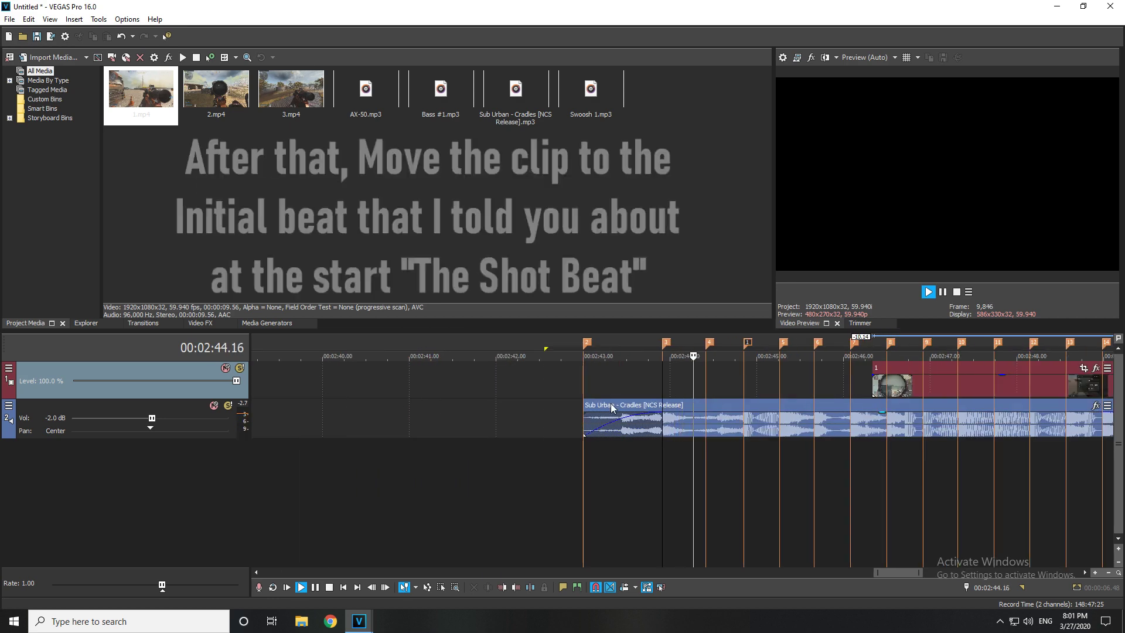
pyautogui.scroll(-1, 657, 406)
pyautogui.press('space')
pyautogui.click(698, 392)
pyautogui.press('space')
pyautogui.scroll(3, 699, 391)
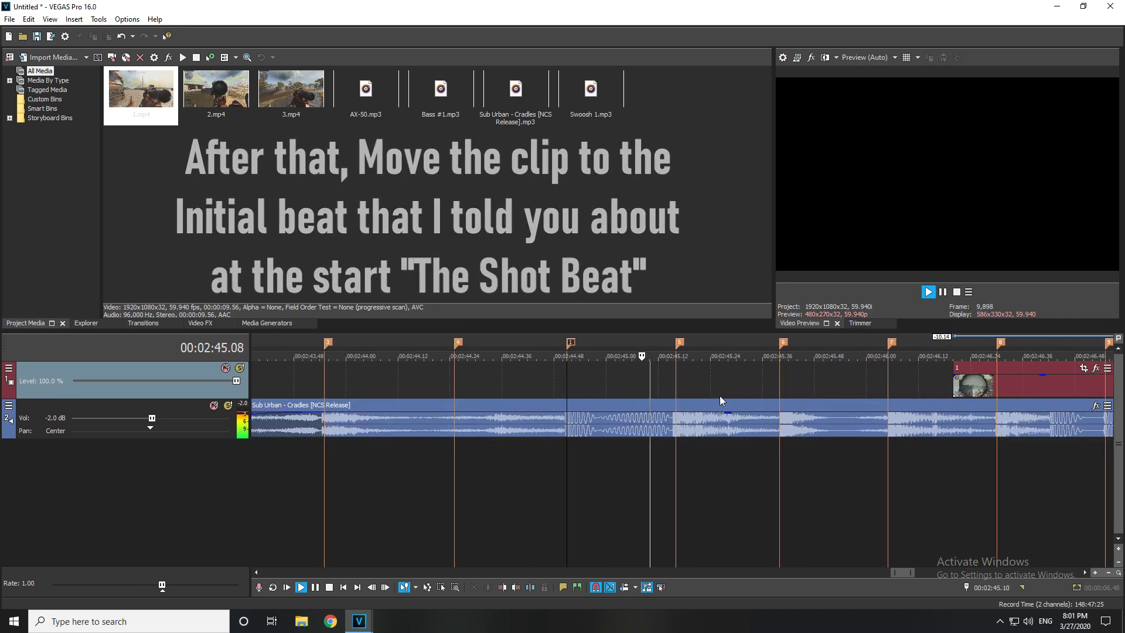
pyautogui.press('space')
pyautogui.click(804, 391)
pyautogui.moveTo(804, 391); pyautogui.dragTo(579, 392)
pyautogui.press('space')
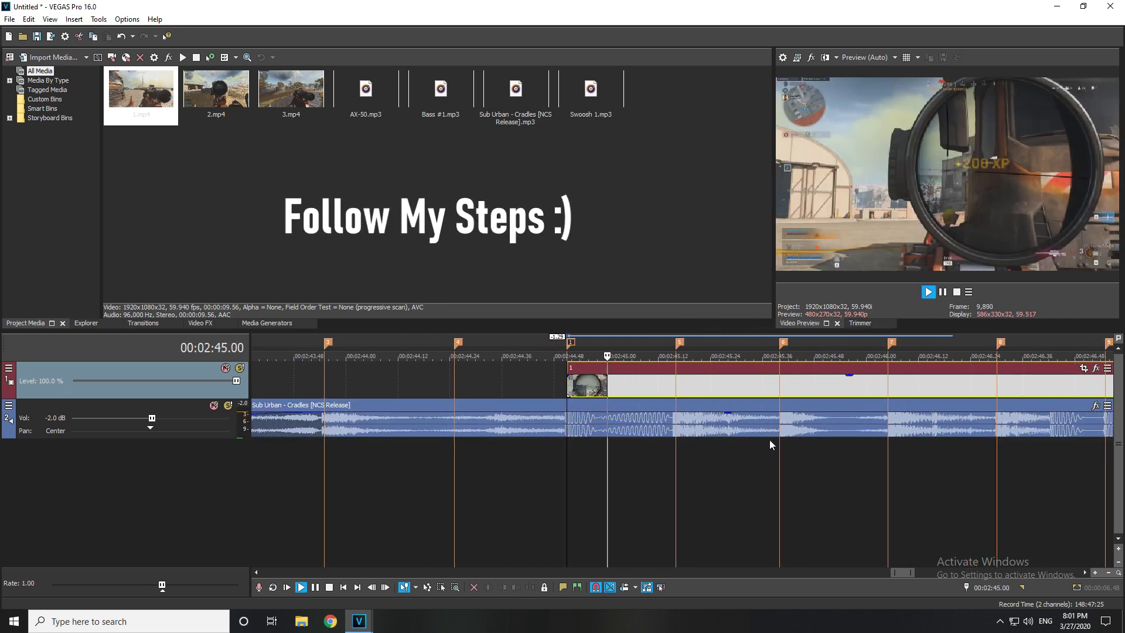
pyautogui.press('space')
# Split clip 1 at marker 6 and delete everything after the cut.
pyautogui.click(782, 391)
pyautogui.press('s')
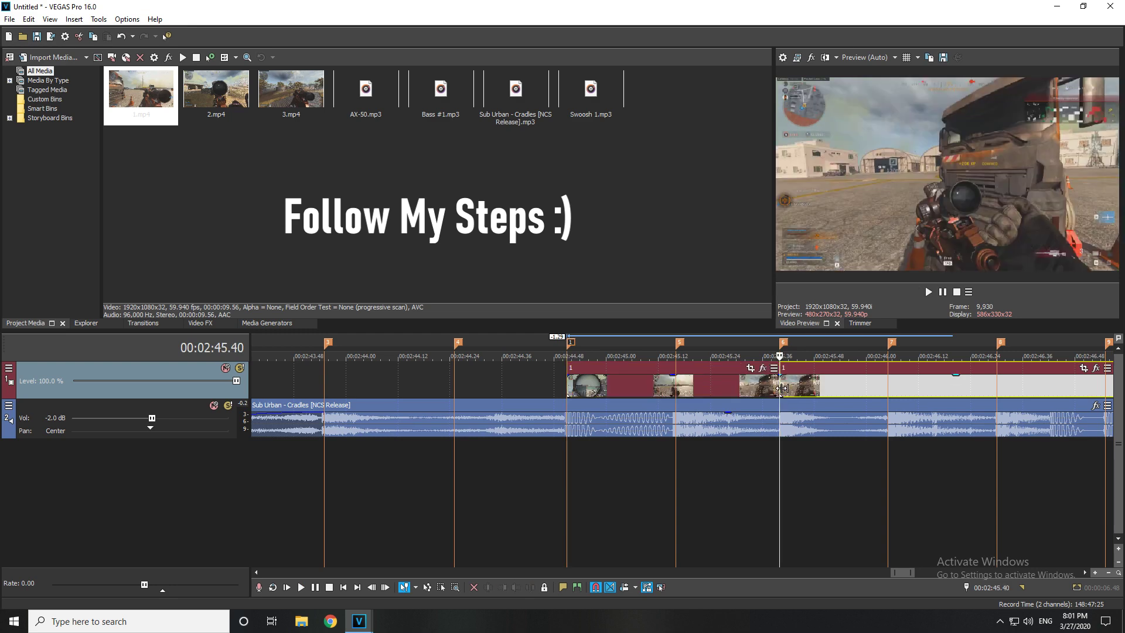
pyautogui.press('Delete')
# Extend the start of clip 1 back to marker 3.
pyautogui.click(701, 389)
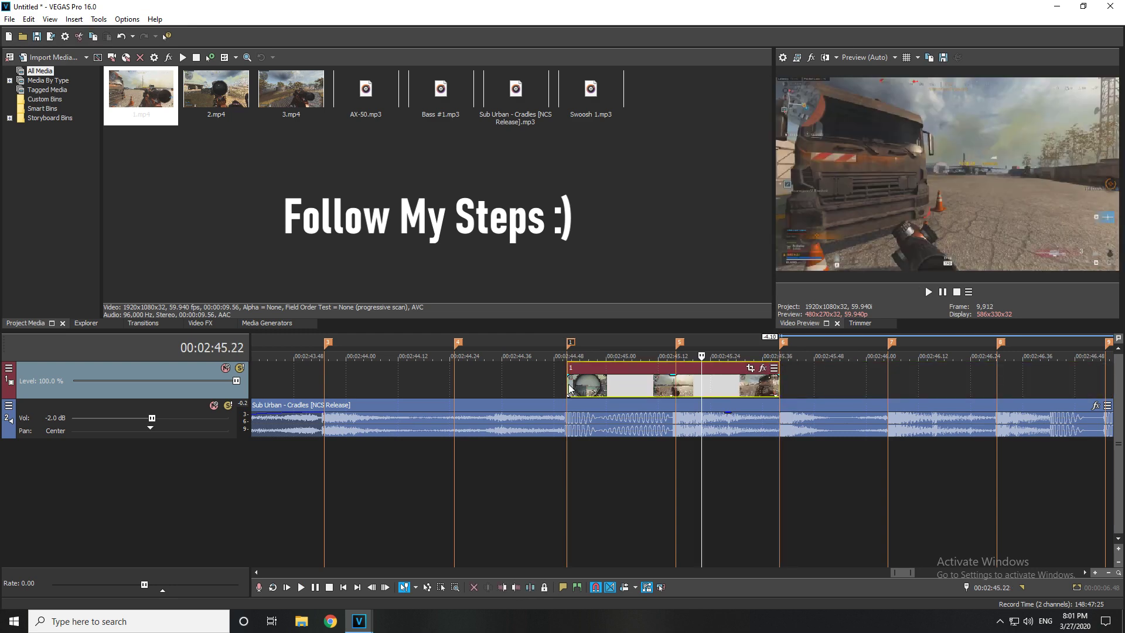
pyautogui.moveTo(569, 384); pyautogui.dragTo(324, 384)
pyautogui.click(308, 385)
# Play back clip 1 with the song to check that the shot lands on the beat.
pyautogui.press('space')
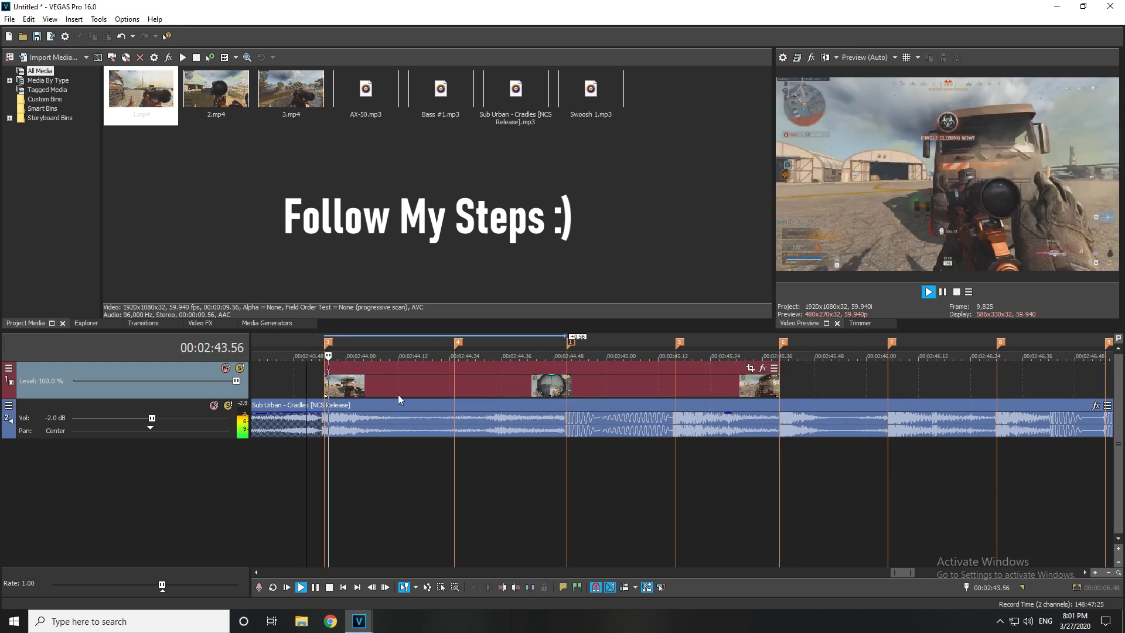
pyautogui.scroll(-1, 638, 410)
pyautogui.scroll(-2, 841, 421)
pyautogui.press('space')
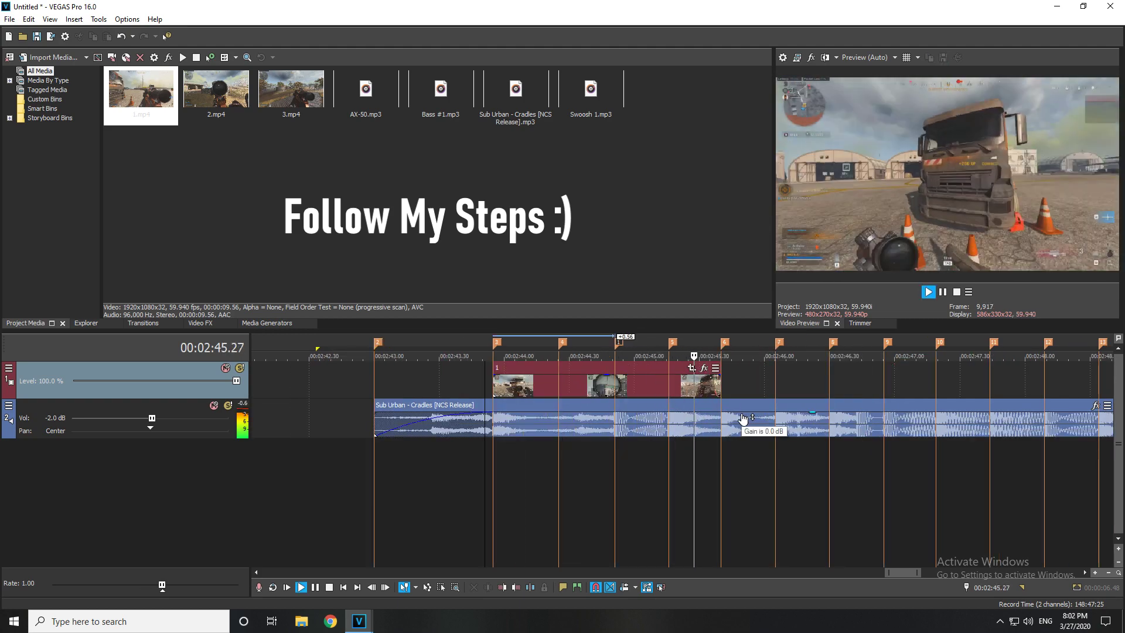
pyautogui.press('space')
pyautogui.press('space')
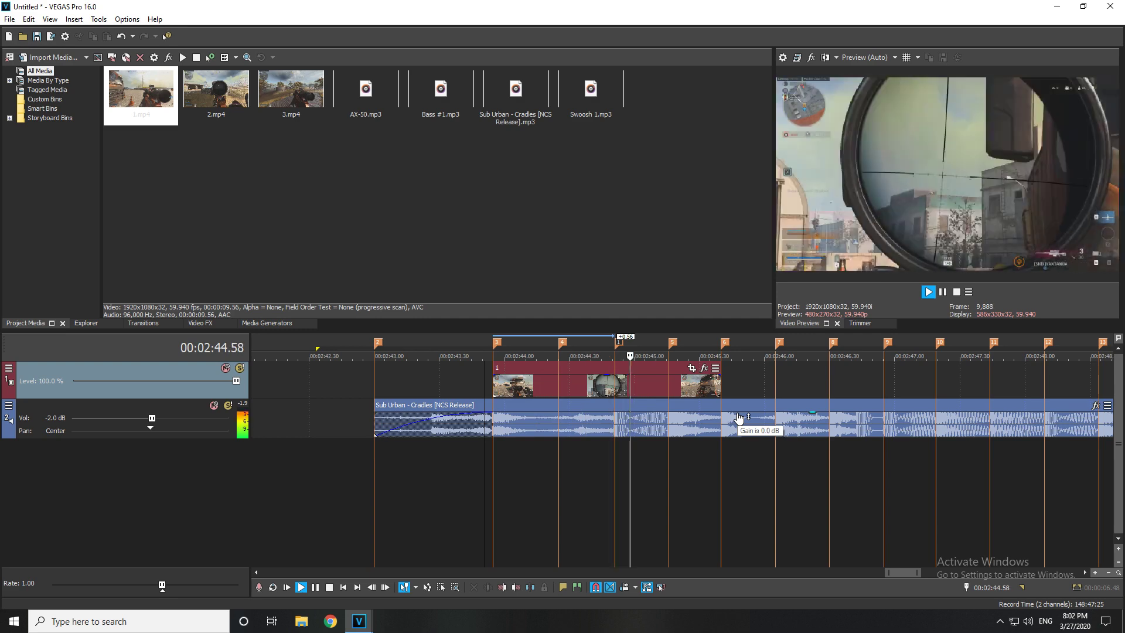
pyautogui.scroll(-3, 735, 421)
pyautogui.press('space')
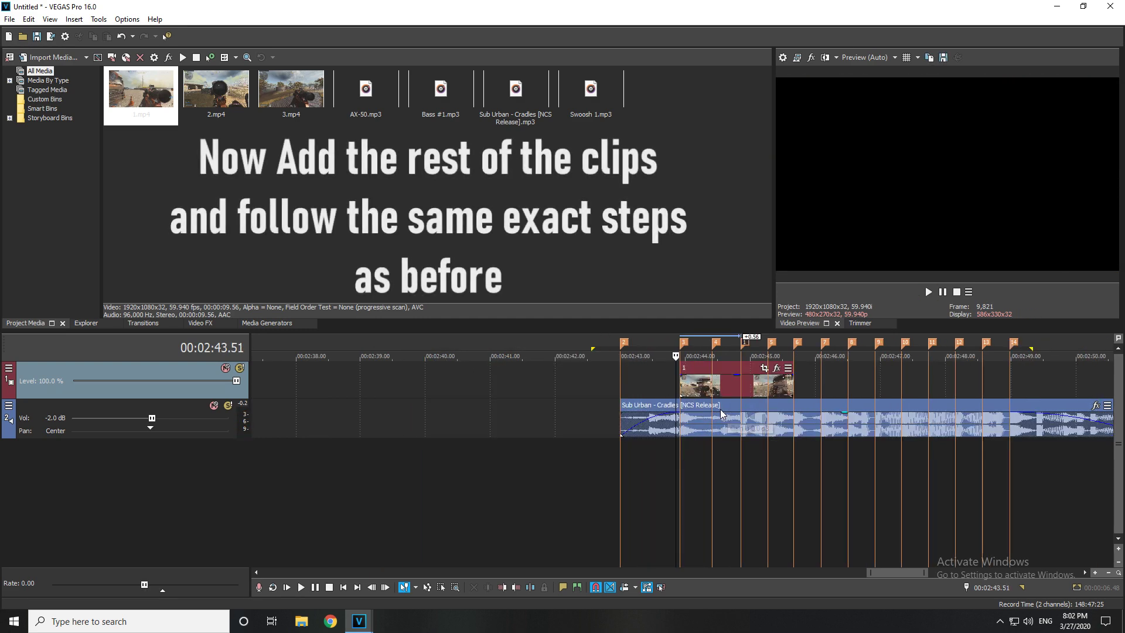
# Add 2.mp4 to the timeline after the end of the song.
pyautogui.click(231, 112)
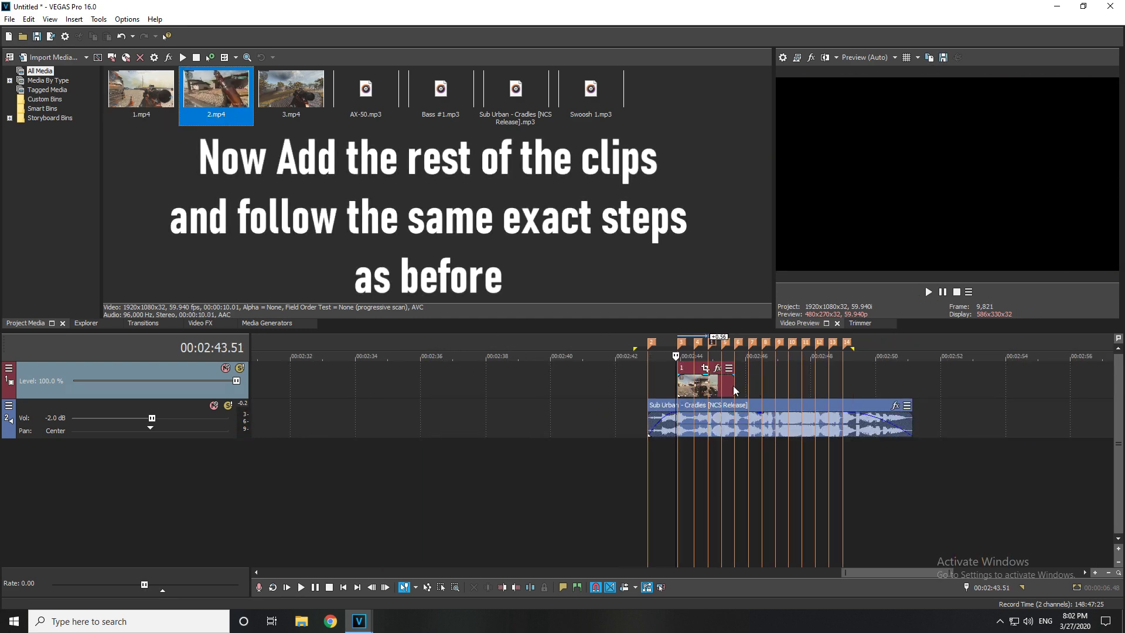
pyautogui.moveTo(878, 356); pyautogui.dragTo(938, 384)
pyautogui.press('space')
pyautogui.scroll(5, 935, 430)
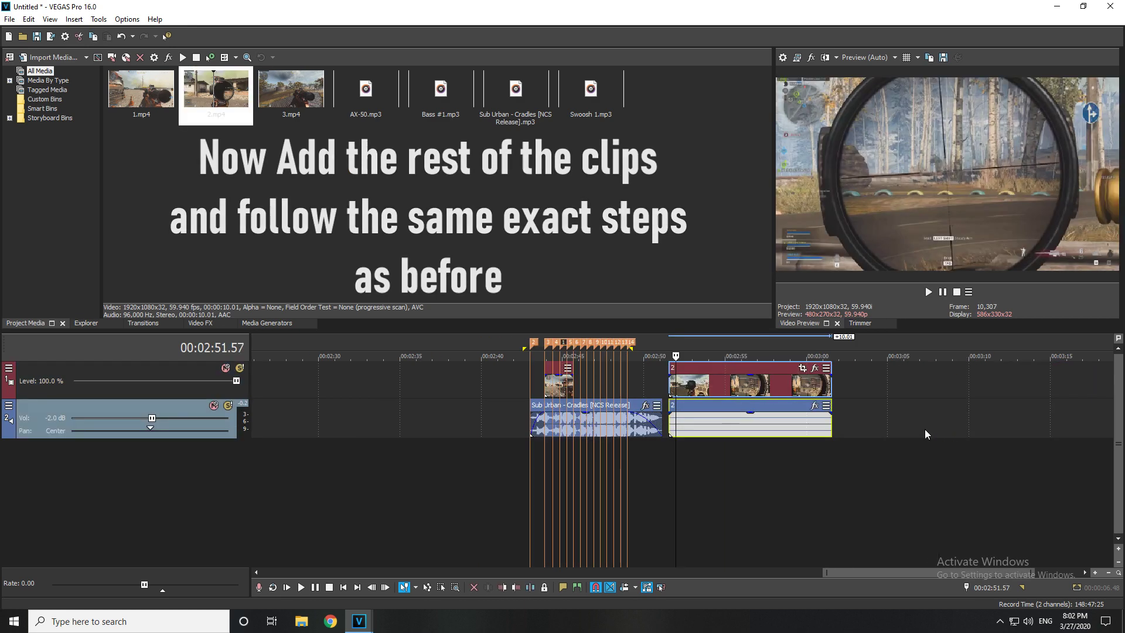
pyautogui.scroll(-1, 761, 404)
# Find the shot frame in clip 2, split the clip there and delete the part before it.
pyautogui.click(735, 386)
pyautogui.press('space')
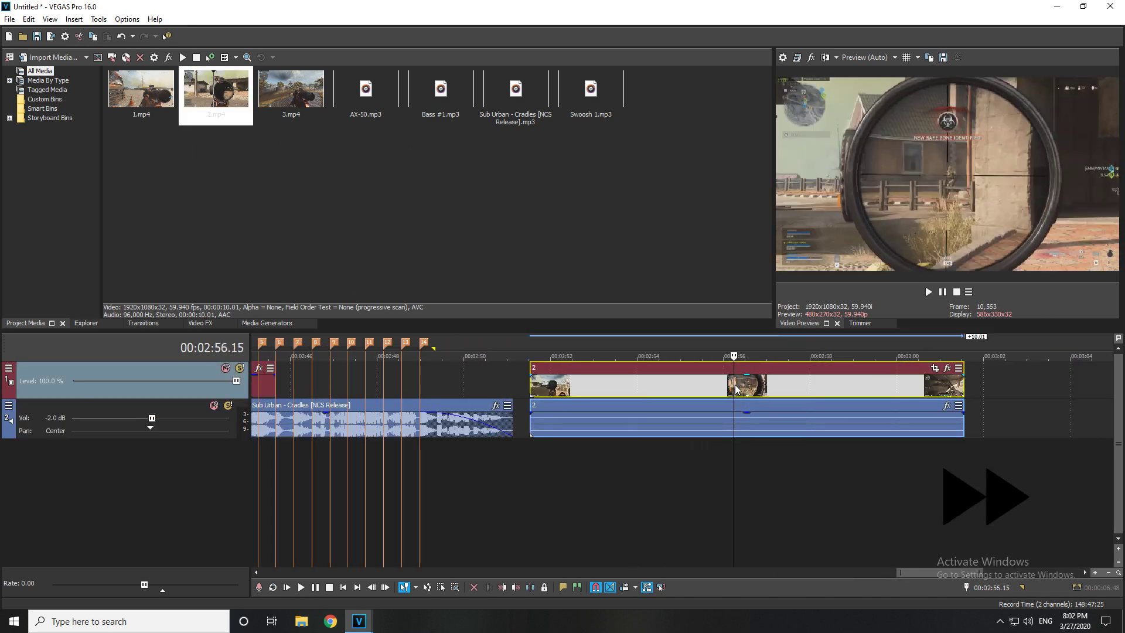
pyautogui.press('s')
pyautogui.click(734, 388)
pyautogui.press('Delete')
# Remove clip 2's audio and move its video above the song so the shot starts at marker 8.
pyautogui.click(759, 425)
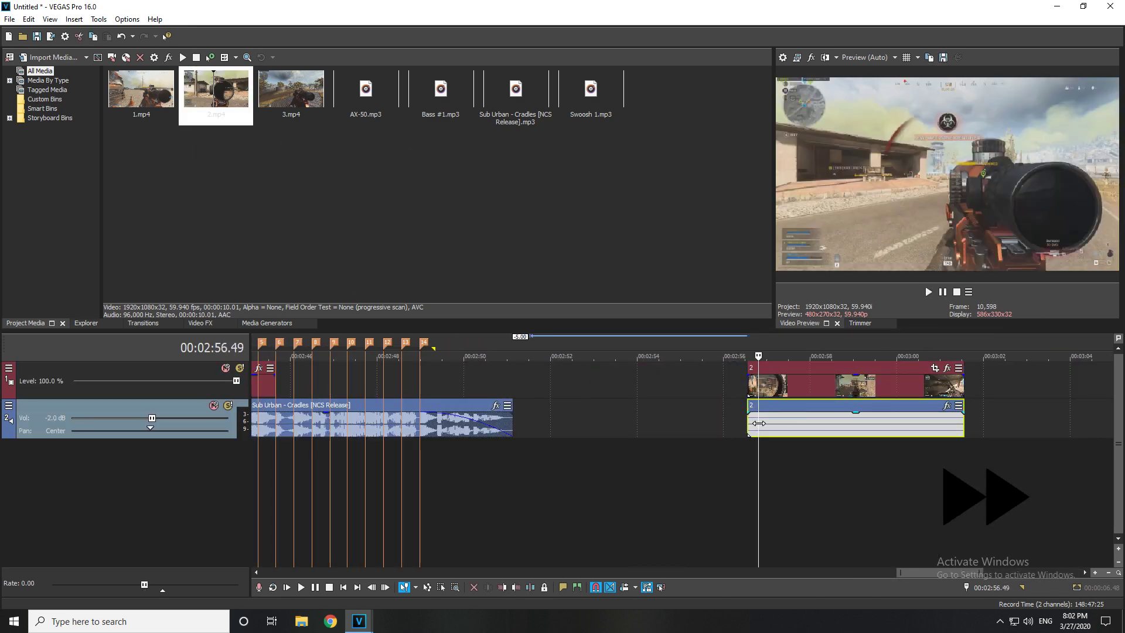
pyautogui.moveTo(768, 388); pyautogui.dragTo(360, 389)
pyautogui.press('space')
pyautogui.scroll(3, 315, 389)
pyautogui.click(614, 425)
pyautogui.press('space')
# Extend clip 2's start back to marker 6, cut off its end at marker 10 and play the result.
pyautogui.moveTo(818, 382); pyautogui.dragTo(613, 388)
pyautogui.click(828, 387)
pyautogui.press('s')
pyautogui.press('Delete')
pyautogui.click(363, 382)
pyautogui.press('space')
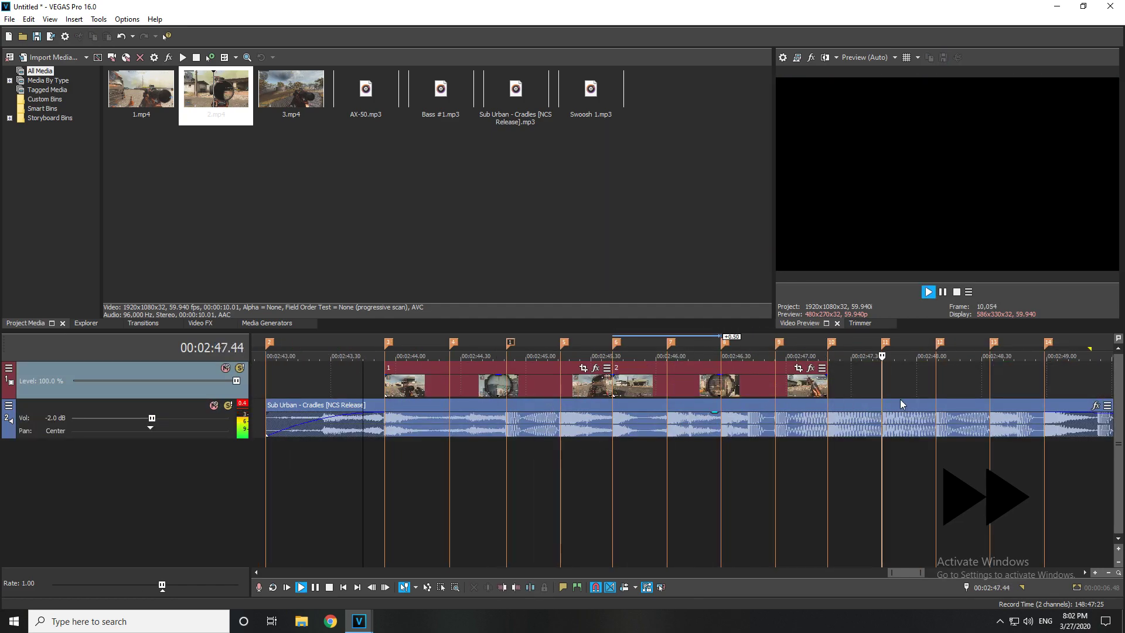
pyautogui.click(936, 387)
pyautogui.press('space')
# Add 3.mp4 to the timeline after the end of the song.
pyautogui.scroll(-1, 820, 389)
pyautogui.moveTo(295, 91); pyautogui.dragTo(954, 389)
pyautogui.scroll(-3, 938, 389)
# Find the exact frame of the shot in clip 3, split the clip there and delete the part before it.
pyautogui.click(873, 389)
pyautogui.scroll(3, 844, 390)
pyautogui.press('space')
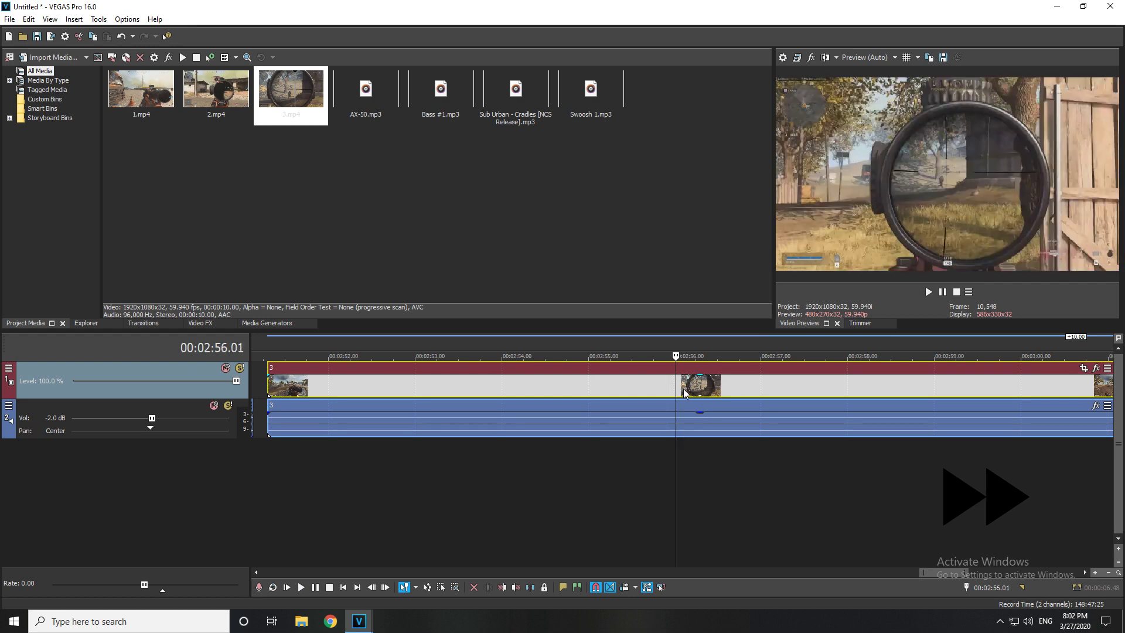
pyautogui.press('Right')
pyautogui.press('Right')
pyautogui.press('Right')
pyautogui.press('Right')
pyautogui.press('Right')
pyautogui.press('Right')
pyautogui.press('Right')
pyautogui.press('Right')
pyautogui.press('Right')
pyautogui.press('Right')
pyautogui.press('Right')
pyautogui.press('Right')
pyautogui.press('Right')
pyautogui.press('Right')
pyautogui.press('Right')
pyautogui.press('Right')
pyautogui.press('Right')
pyautogui.press('Right')
pyautogui.press('Right')
pyautogui.press('Right')
pyautogui.press('s')
pyautogui.click(670, 391)
pyautogui.press('Delete')
# Separate clip 3's audio from its video and delete the audio event.
pyautogui.scroll(-3, 686, 394)
pyautogui.click(609, 427)
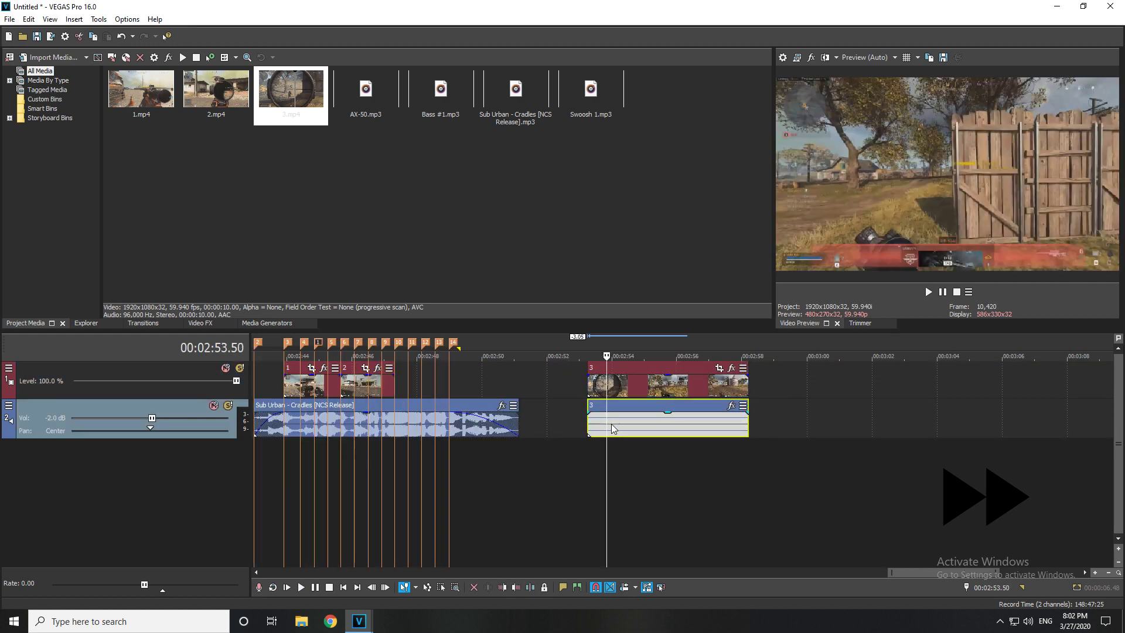
pyautogui.press('Delete')
# Fit clip 3 between markers 10 and 14 with its shot on marker 12, and play back all three clips.
pyautogui.click(767, 391)
pyautogui.press('s')
pyautogui.press('Delete')
pyautogui.moveTo(658, 388); pyautogui.dragTo(549, 388)
pyautogui.scroll(-2, 549, 392)
pyautogui.click(531, 350)
pyautogui.press('space')
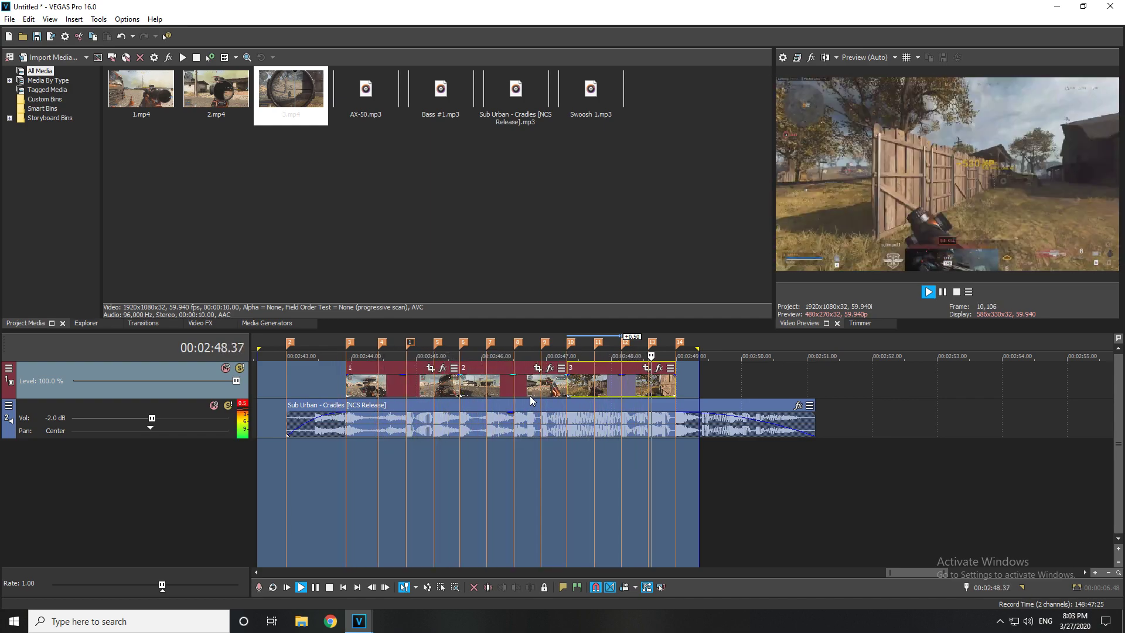
pyautogui.press('space')
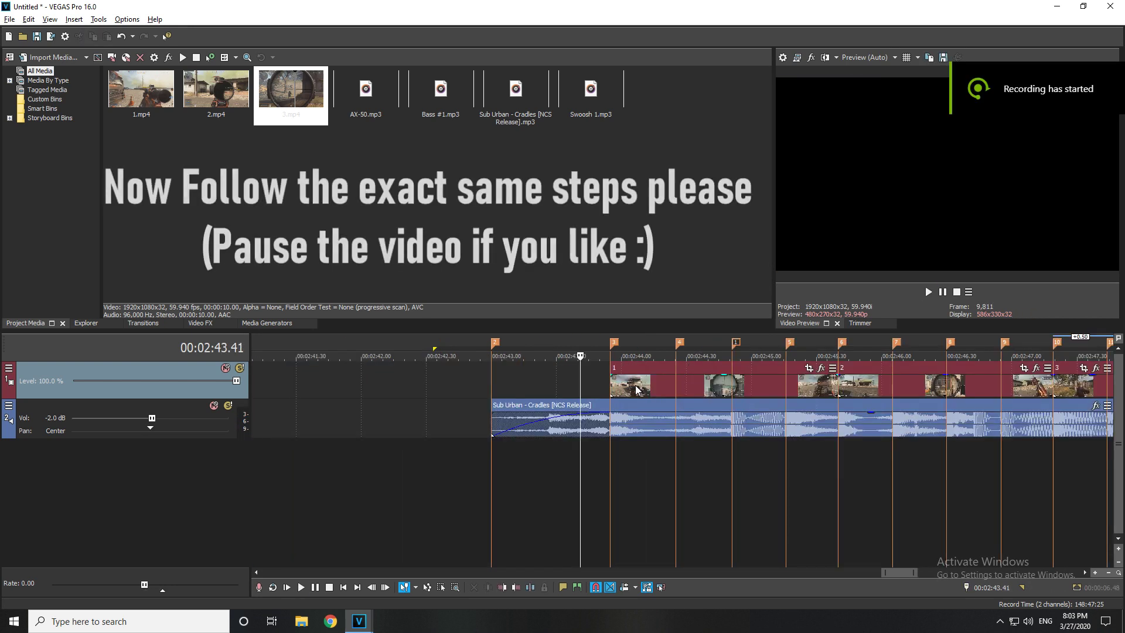
# Insert a velocity envelope on clip 1.
pyautogui.rightClick(676, 386)
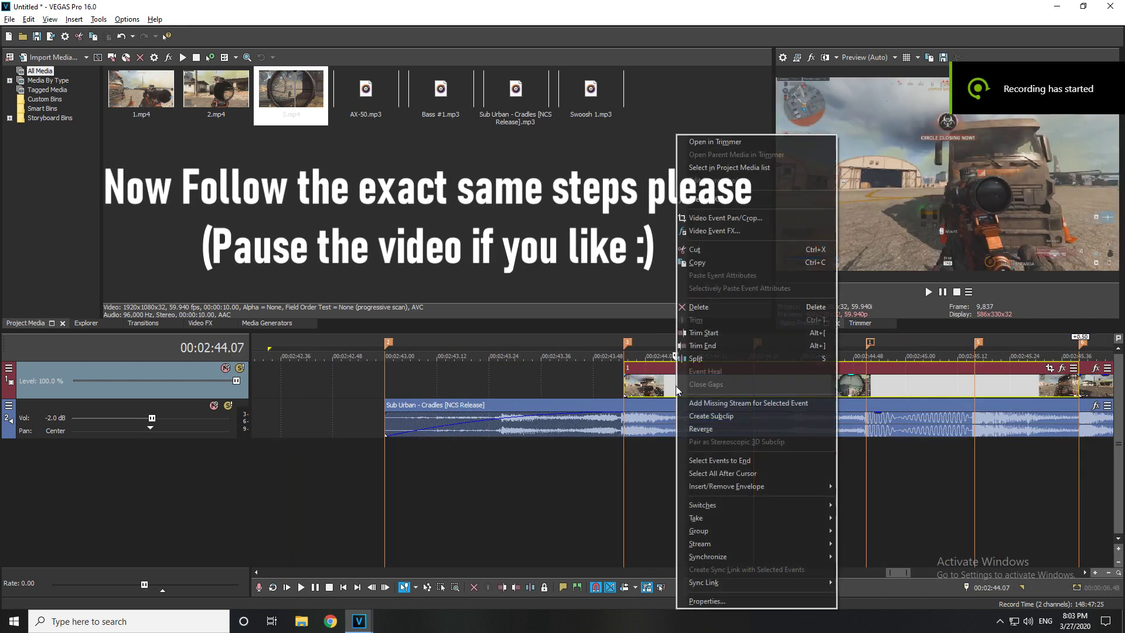
pyautogui.moveTo(722, 486)
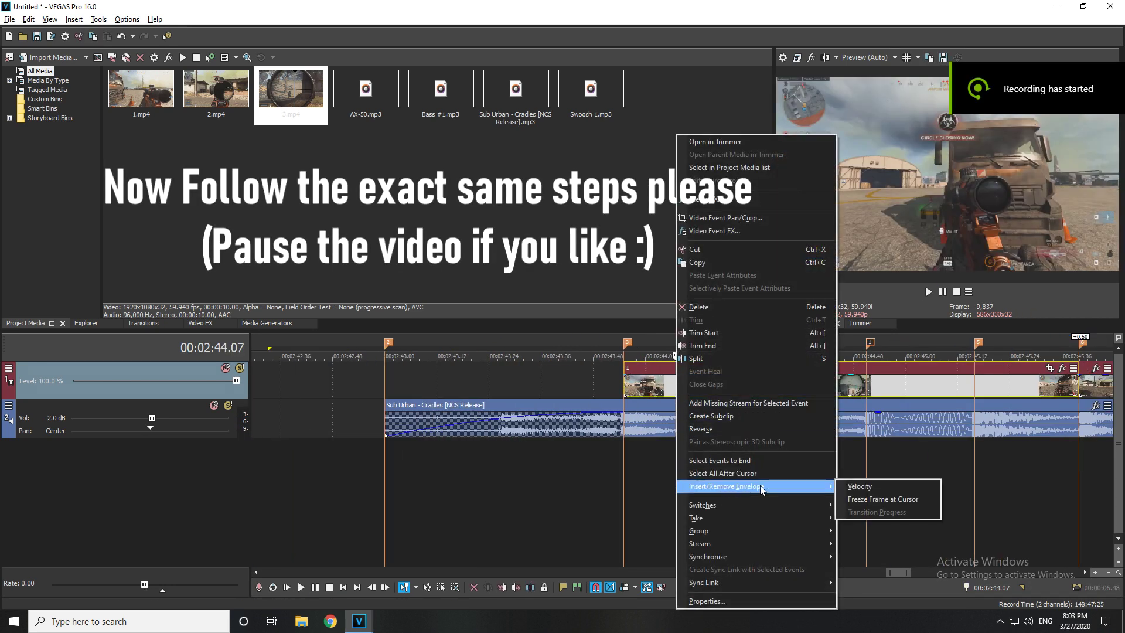
pyautogui.click(861, 486)
# Add a velocity point to clip 1's envelope at 00:02:44.05, ten frames after the clip's start.
pyautogui.click(624, 383)
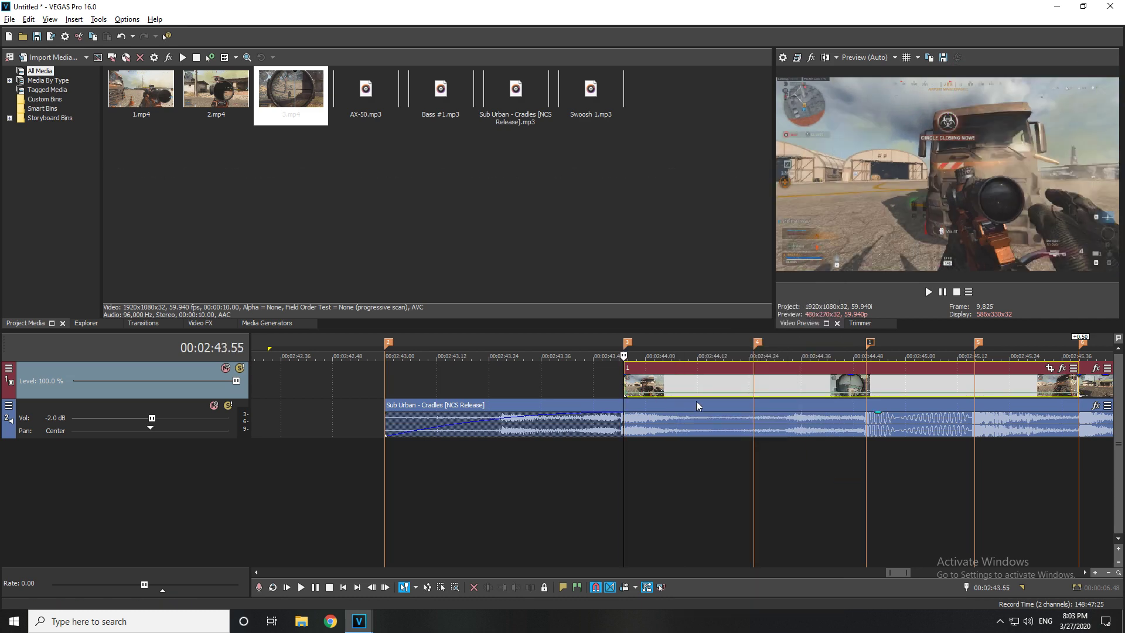
pyautogui.scroll(2, 725, 416)
pyautogui.press('Right')
pyautogui.press('Right')
pyautogui.press('Right')
pyautogui.press('Right')
pyautogui.press('Right')
pyautogui.press('Right')
pyautogui.press('Right')
pyautogui.press('Right')
pyautogui.press('Right')
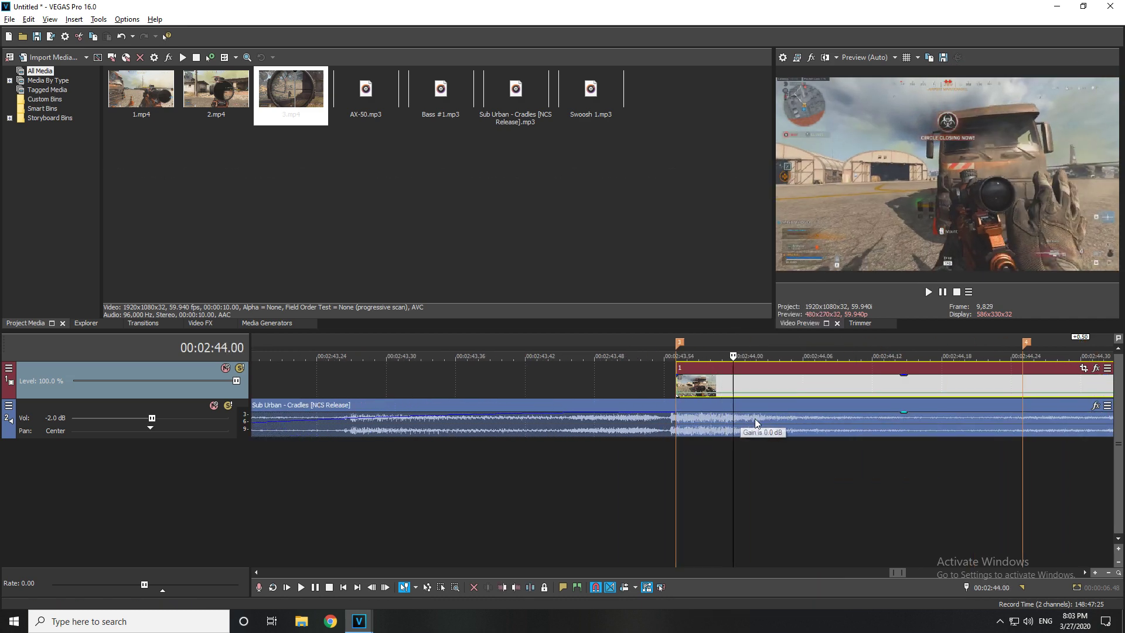
pyautogui.press('Right')
pyautogui.scroll(3, 776, 396)
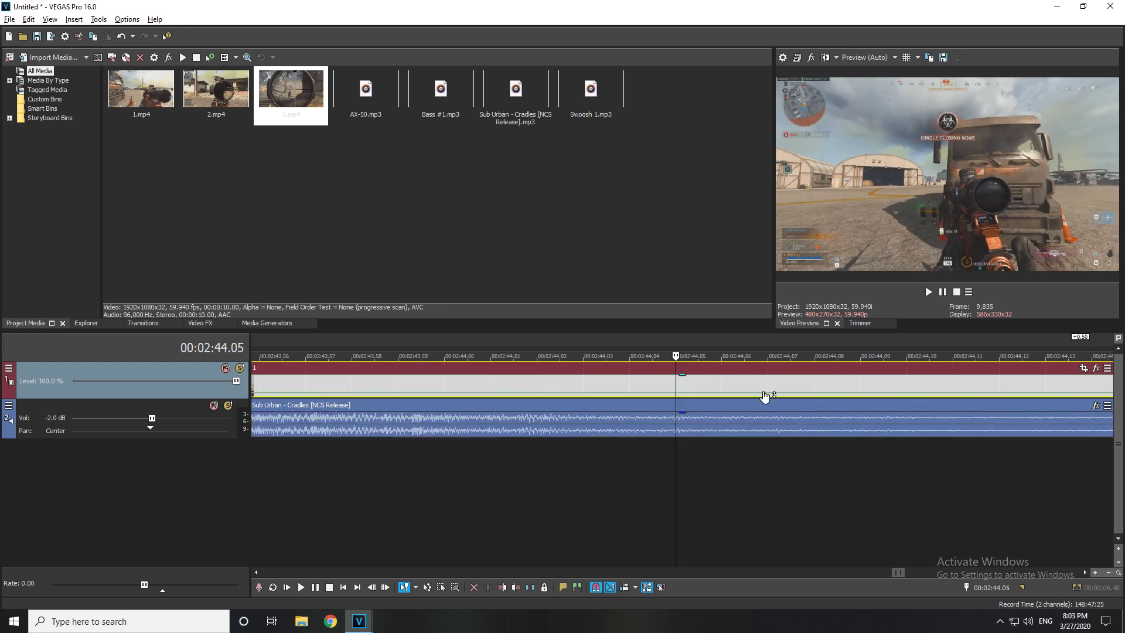
pyautogui.rightClick(676, 393)
pyautogui.click(698, 402)
pyautogui.scroll(-4, 645, 423)
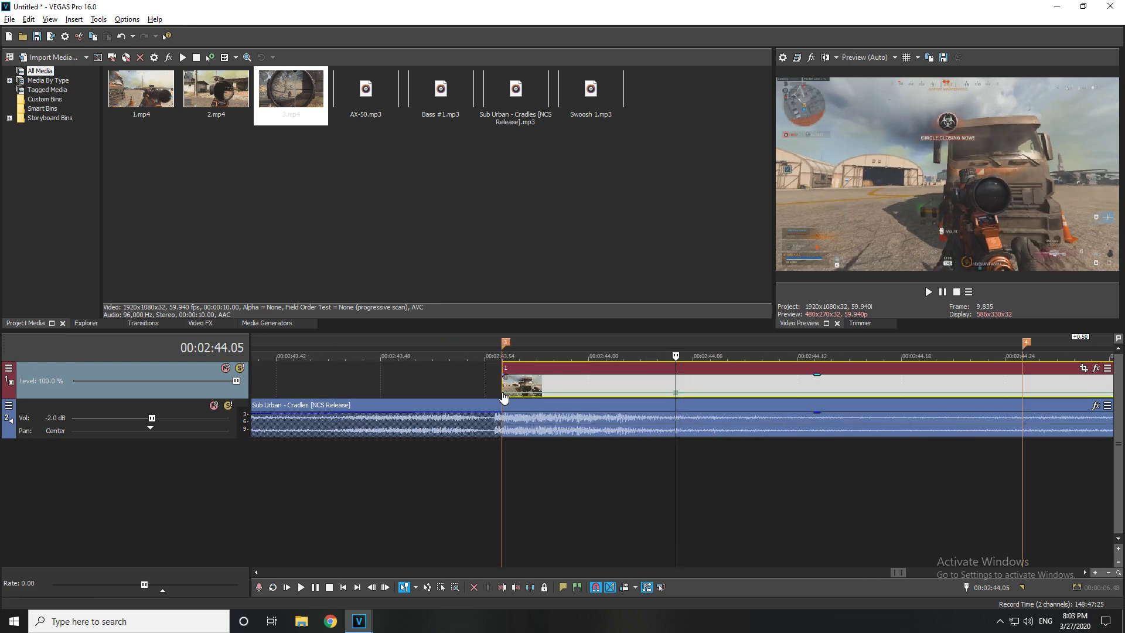
# Raise clip 1's starting velocity with a custom value, apply a Fast Fade down to the next point, and briefly play it back.
pyautogui.rightClick(504, 397)
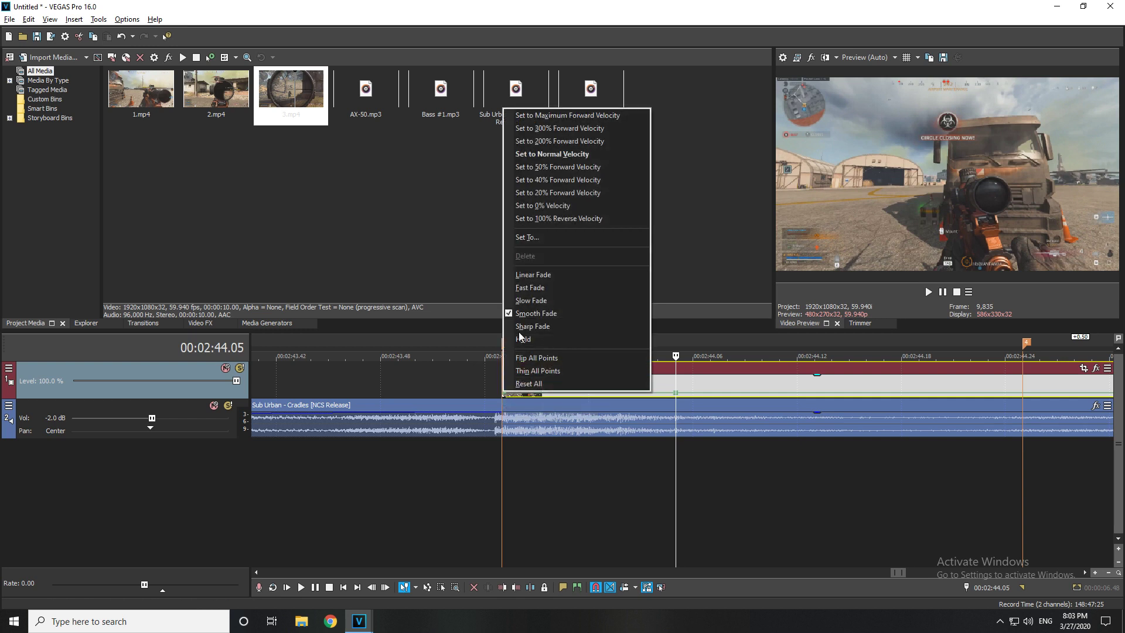
pyautogui.click(531, 238)
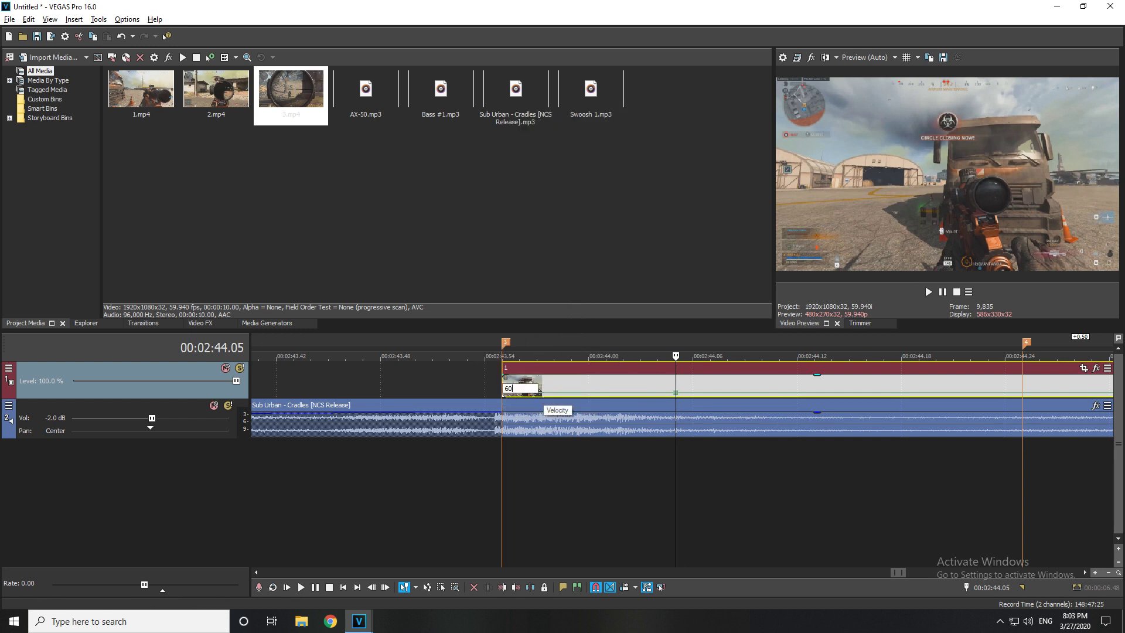
pyautogui.rightClick(550, 388)
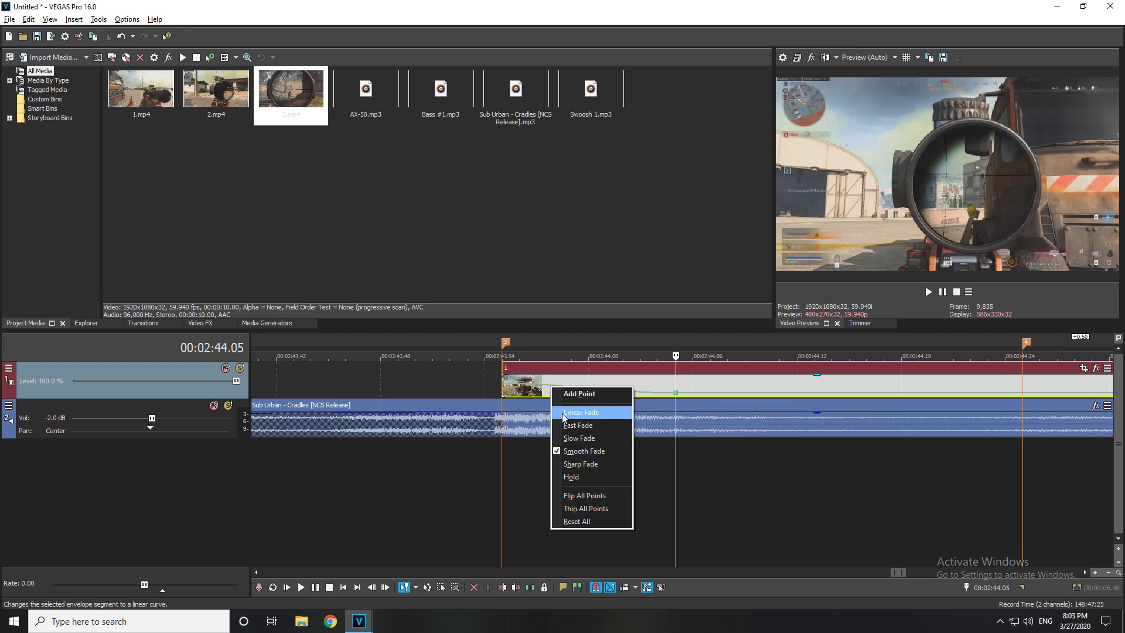
pyautogui.click(571, 426)
pyautogui.click(490, 388)
pyautogui.press('space')
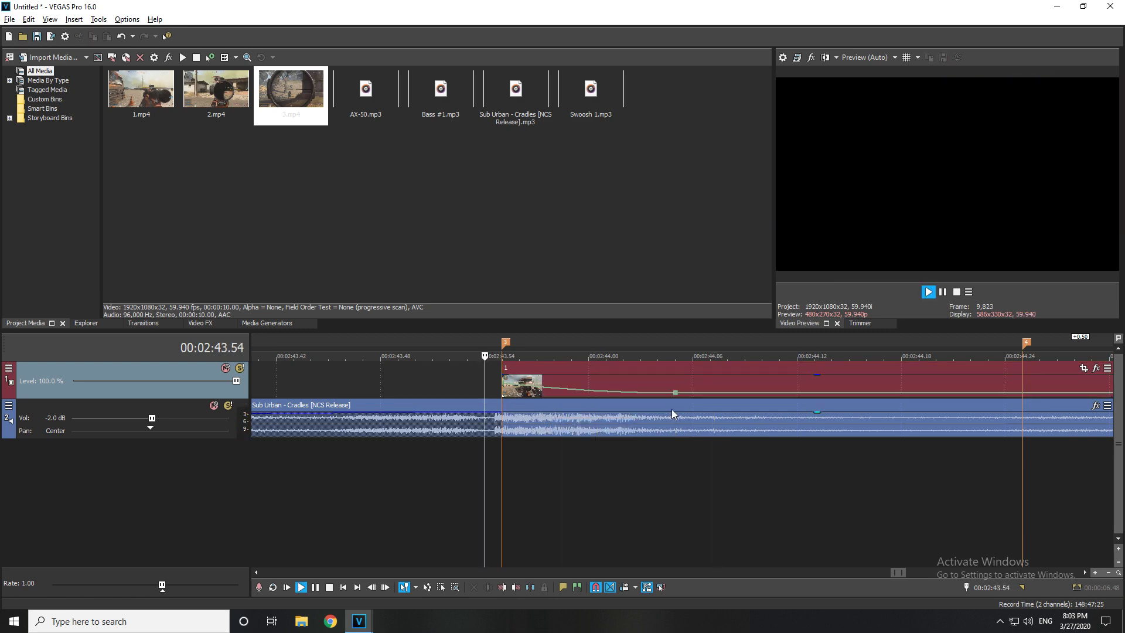
pyautogui.press('space')
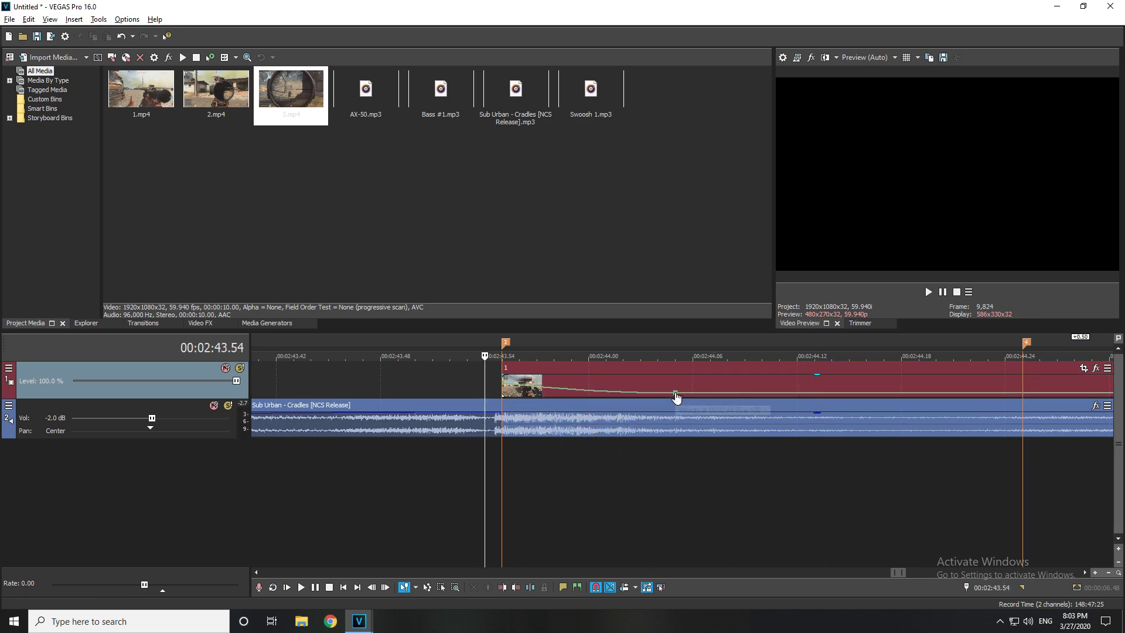
# Set clip 1's velocity point at 00:02:44.05 to 50% forward velocity and add another 50% point at 00:02:44.20.
pyautogui.rightClick(675, 392)
pyautogui.click(725, 169)
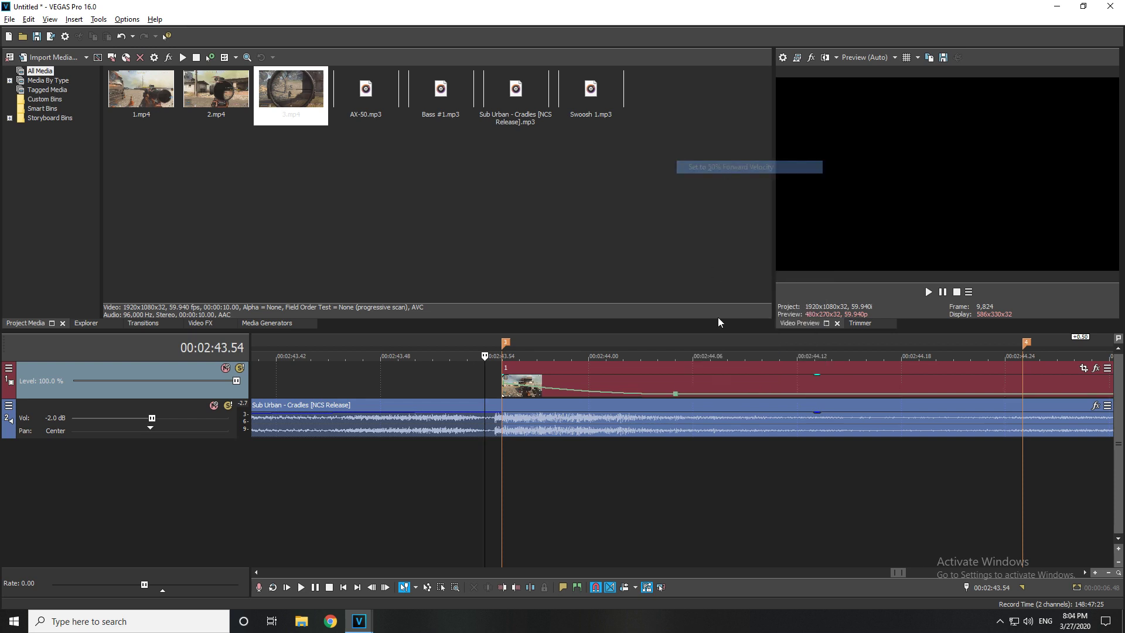
pyautogui.scroll(-2, 853, 396)
pyautogui.click(941, 385)
pyautogui.scroll(1, 940, 388)
pyautogui.press('Left')
pyautogui.press('Left')
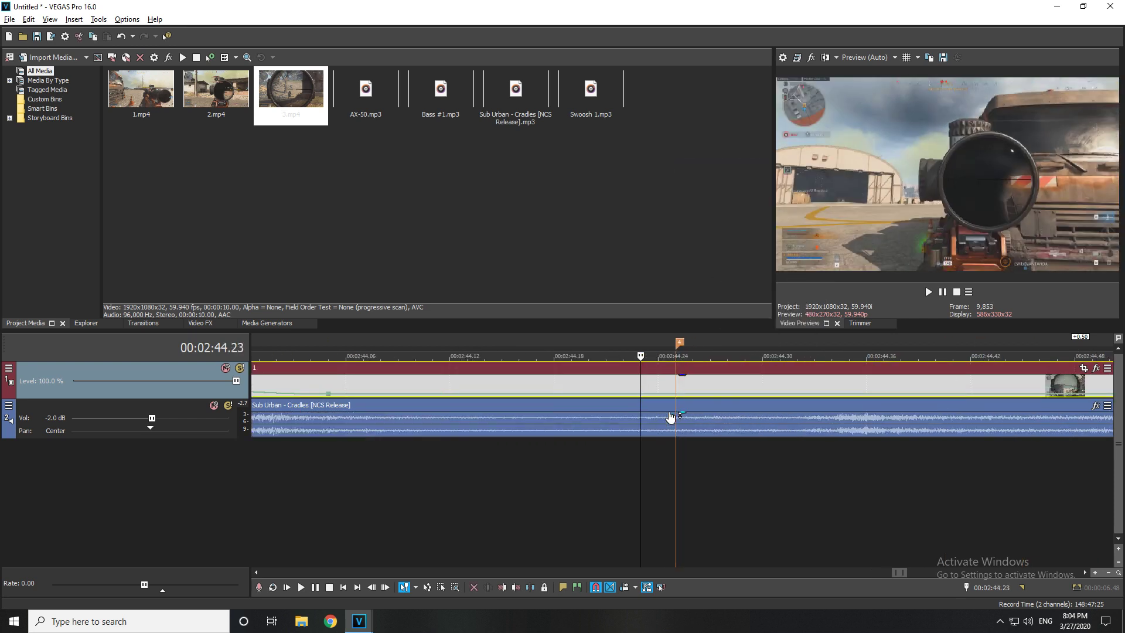
pyautogui.click(596, 399)
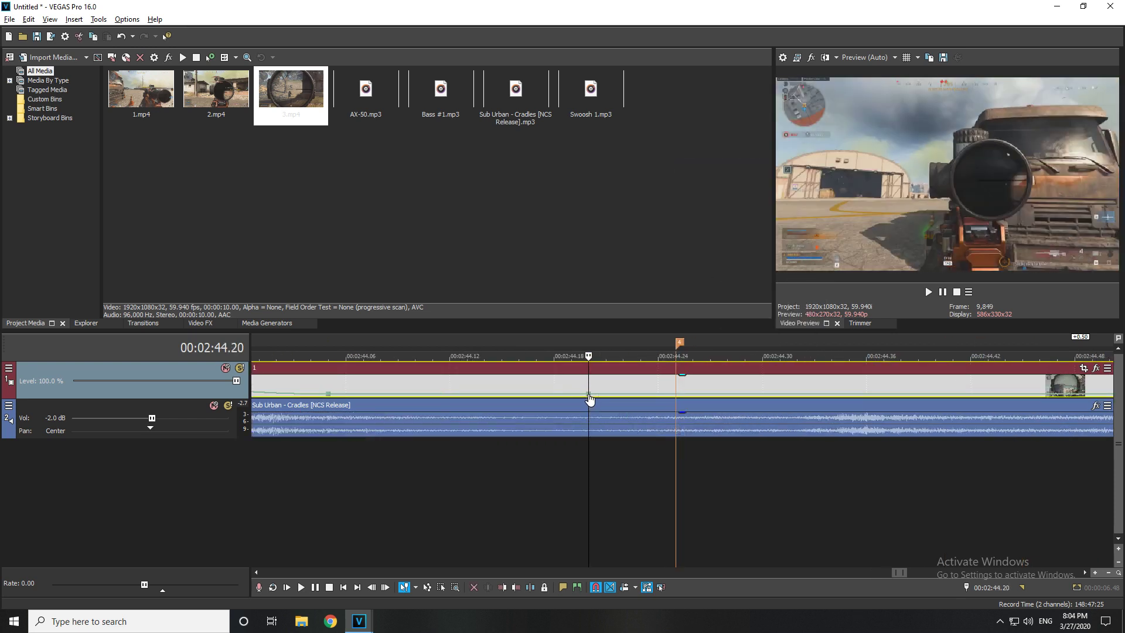
pyautogui.rightClick(589, 392)
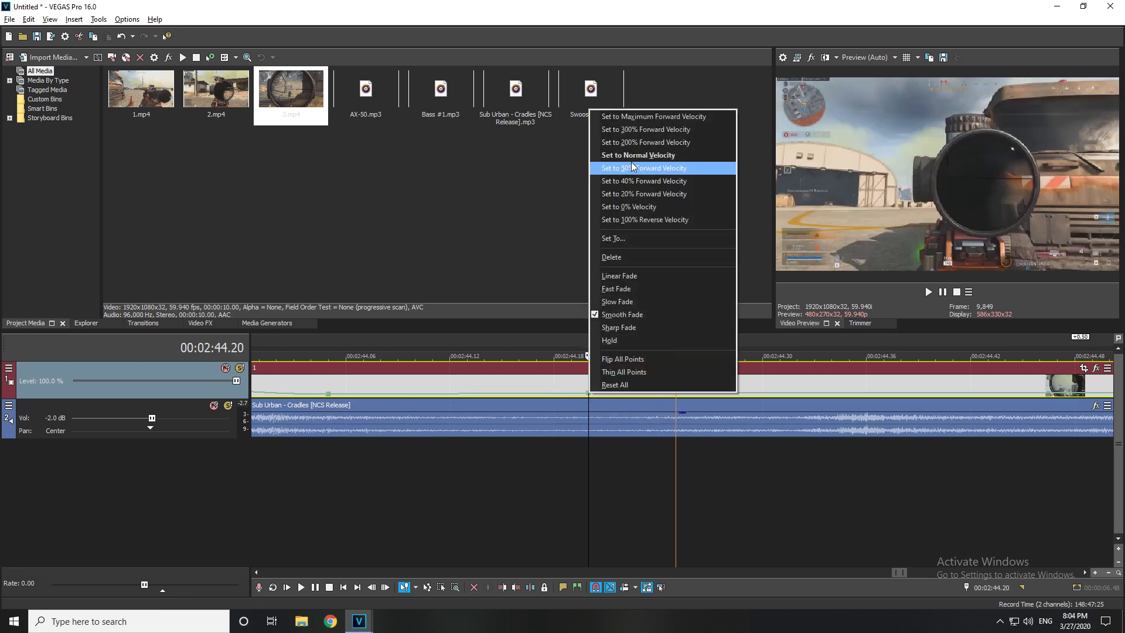
pyautogui.click(631, 167)
# Apply a Slow Fade to clip 1's envelope between the points at 00:02:44.05 and 00:02:44.20.
pyautogui.scroll(-2, 611, 425)
pyautogui.rightClick(616, 398)
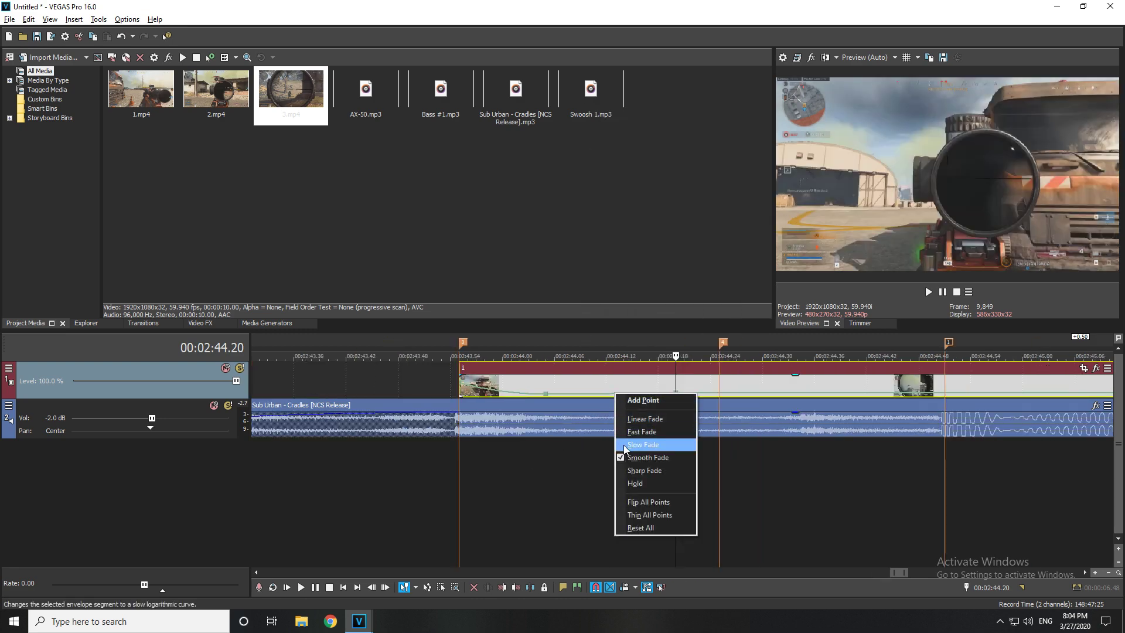
pyautogui.click(643, 445)
# Add a 300% forward velocity point to clip 1 on marker 4, with a Slow Fade leading up to it.
pyautogui.click(719, 398)
pyautogui.scroll(5, 689, 398)
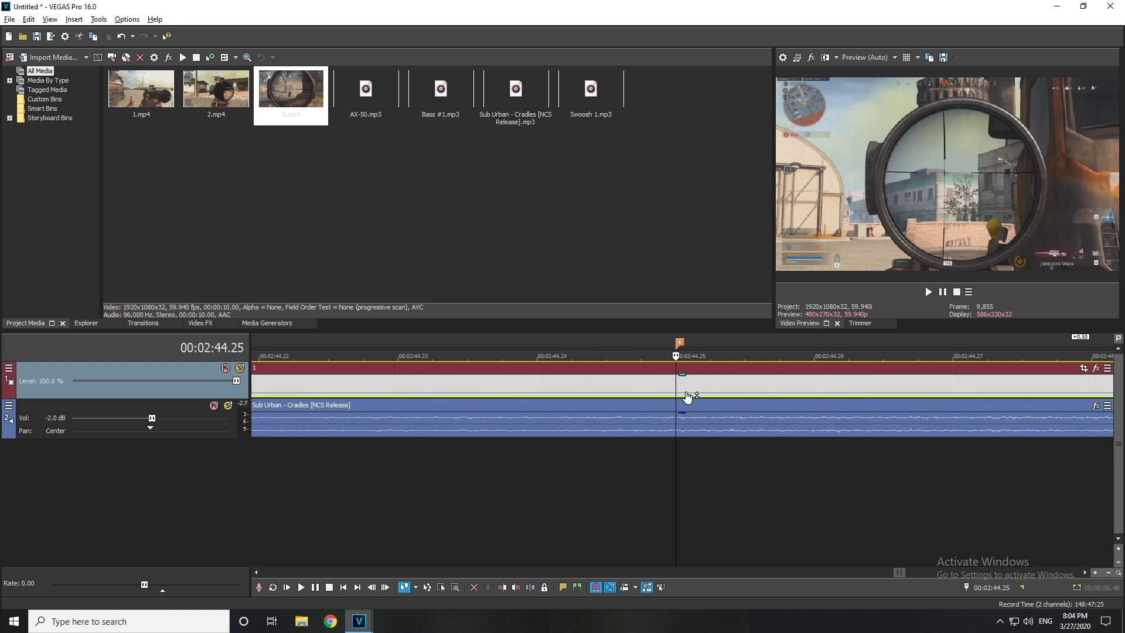
pyautogui.rightClick(678, 397)
pyautogui.click(697, 400)
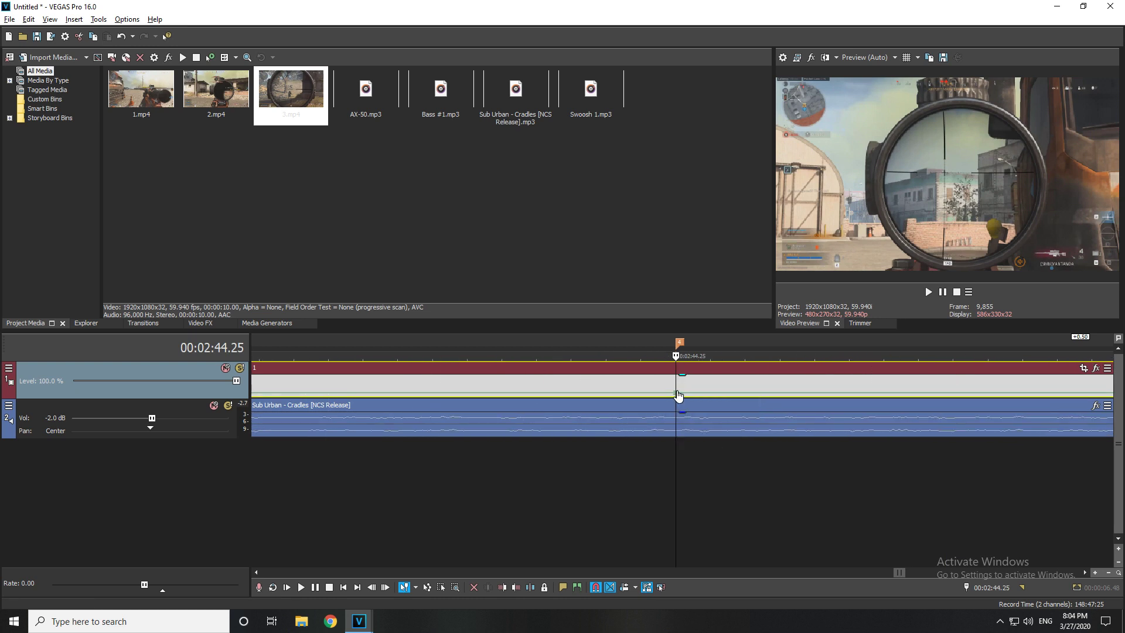
pyautogui.rightClick(676, 392)
pyautogui.click(712, 131)
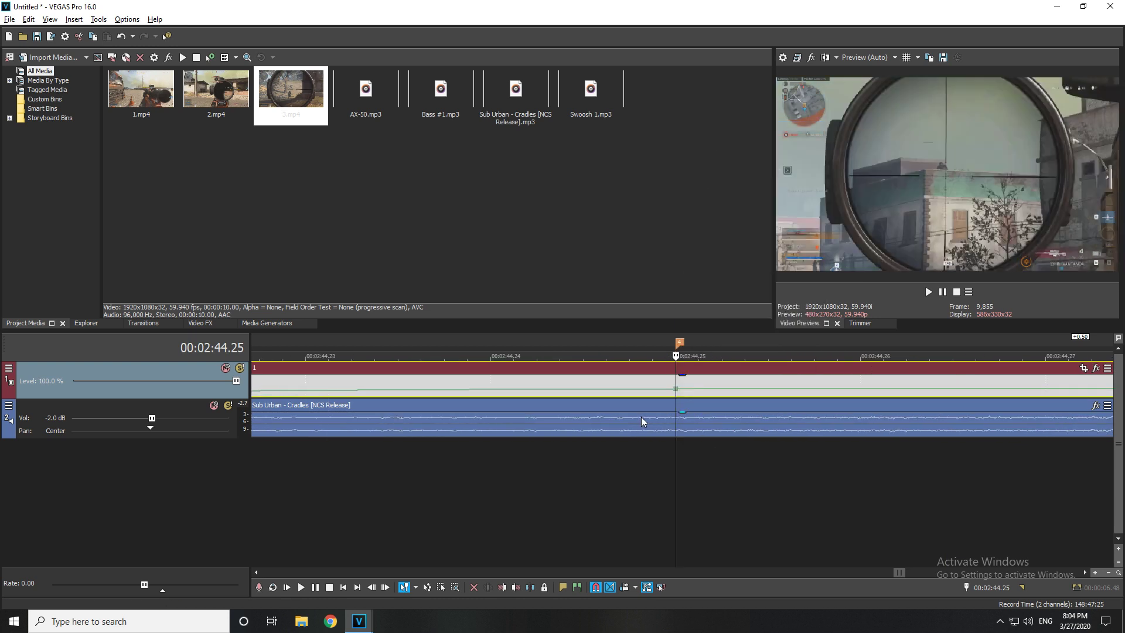
pyautogui.rightClick(619, 397)
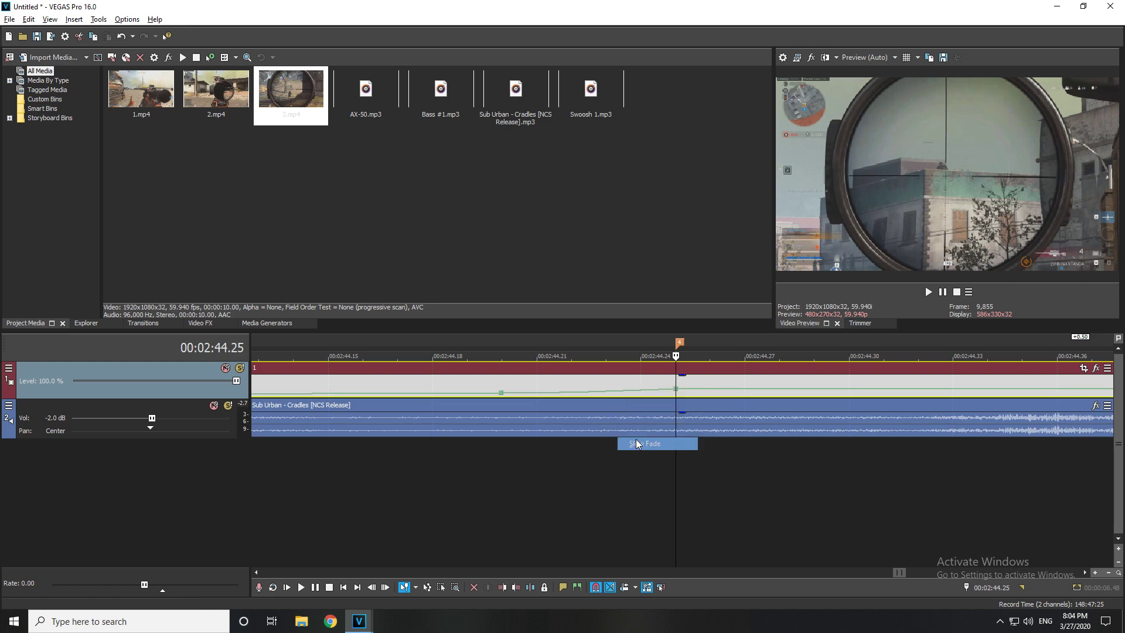
pyautogui.click(636, 438)
# Add a 50% forward velocity point to clip 1 at 00:02:44.40, with a Fast Fade coming down from marker 4.
pyautogui.scroll(-5, 635, 439)
pyautogui.press('Right')
pyautogui.scroll(2, 683, 381)
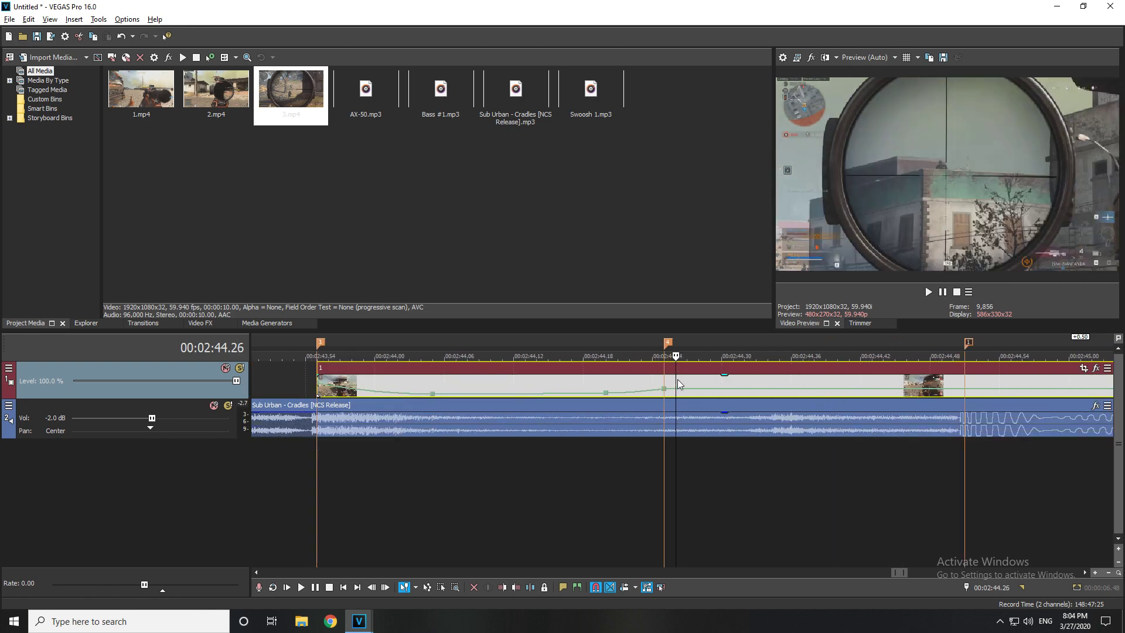
pyautogui.press('Right')
pyautogui.press('Right')
pyautogui.press('Right')
pyautogui.press('Right')
pyautogui.press('Right')
pyautogui.press('Right')
pyautogui.click(817, 392)
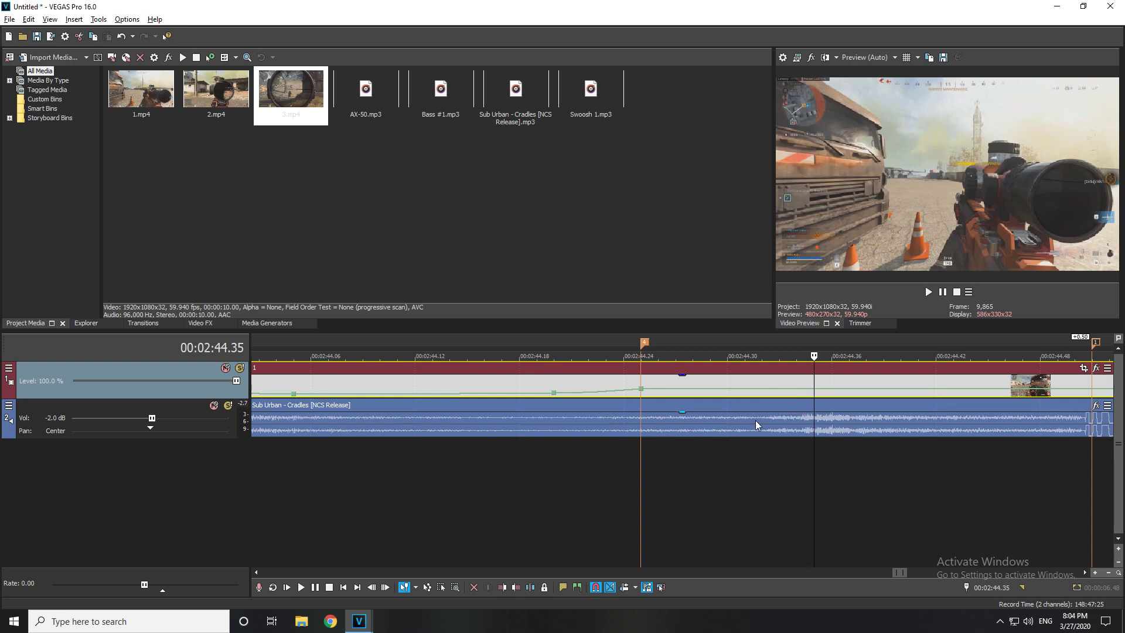
pyautogui.click(910, 394)
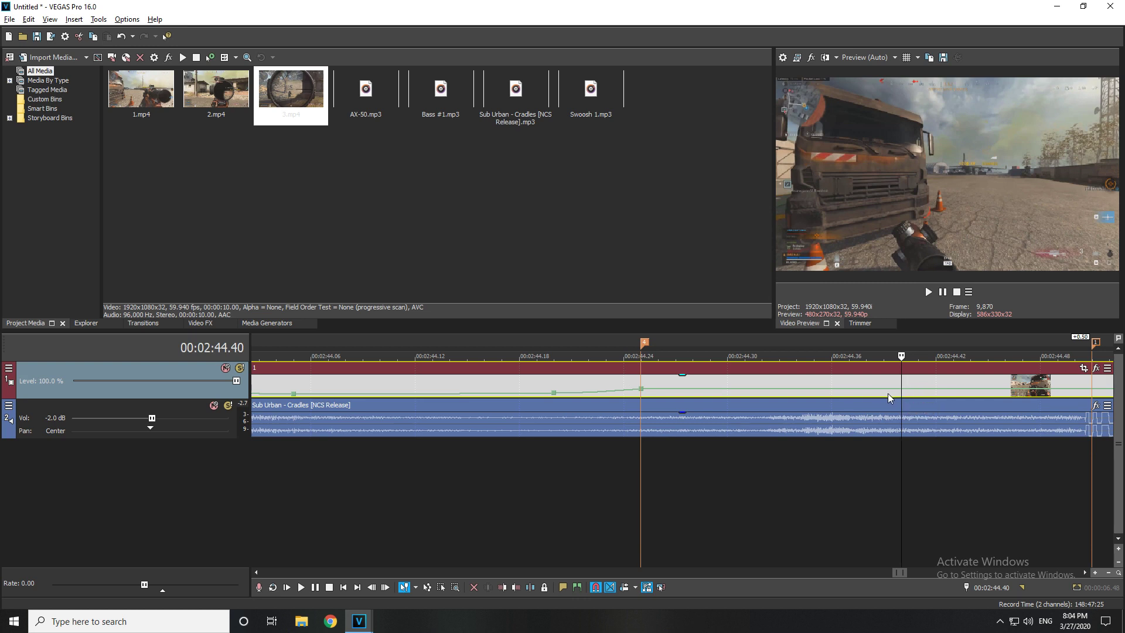
pyautogui.doubleClick(902, 389)
pyautogui.rightClick(902, 389)
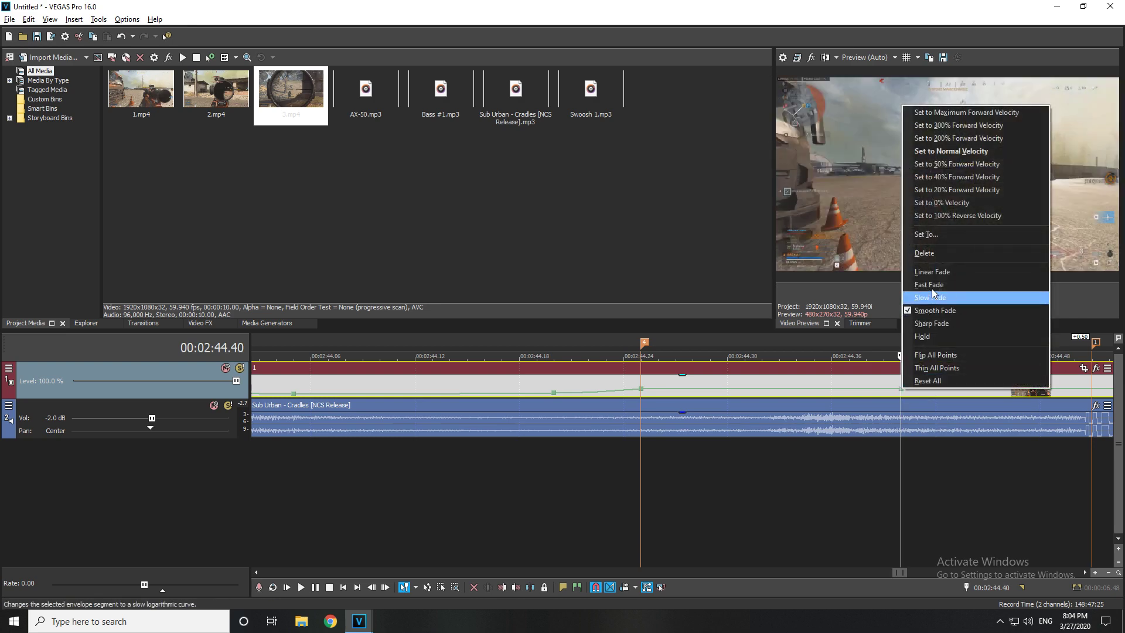
pyautogui.click(937, 166)
pyautogui.rightClick(657, 389)
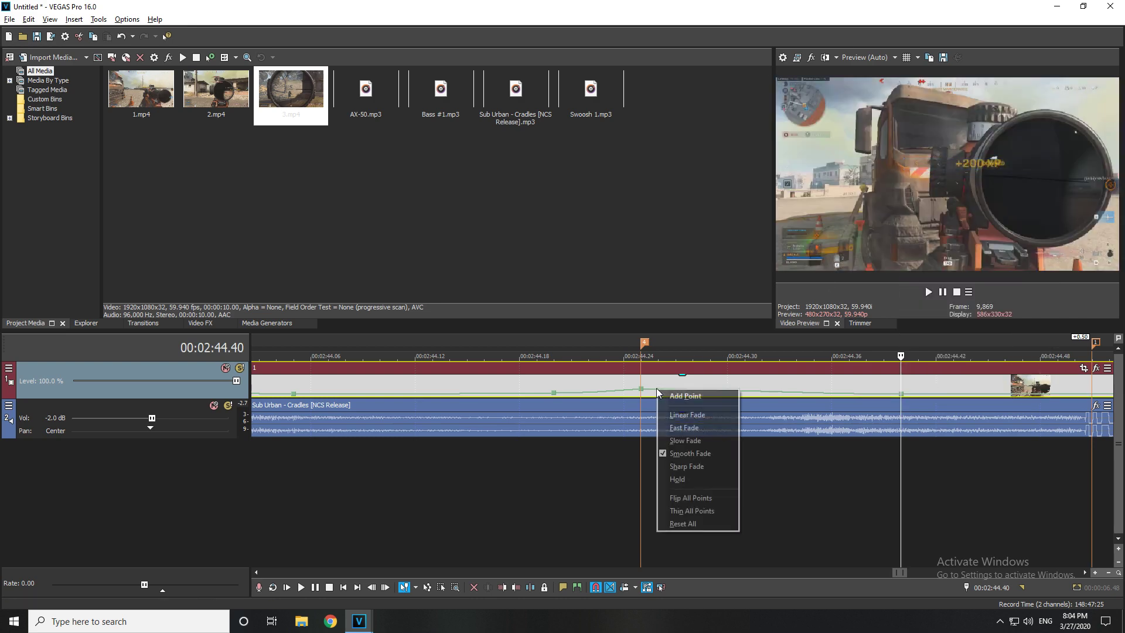
pyautogui.click(678, 429)
# Play back clip 1 from its start and step through the frames around marker 4 to check the velocity changes.
pyautogui.scroll(-2, 679, 429)
pyautogui.click(481, 404)
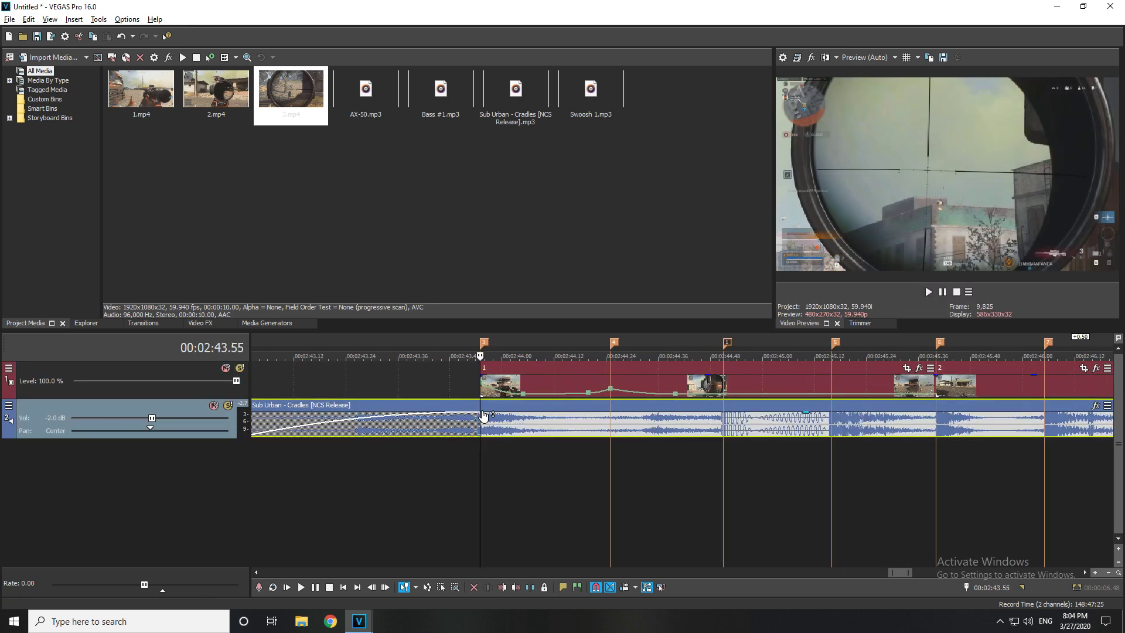
pyautogui.press('space')
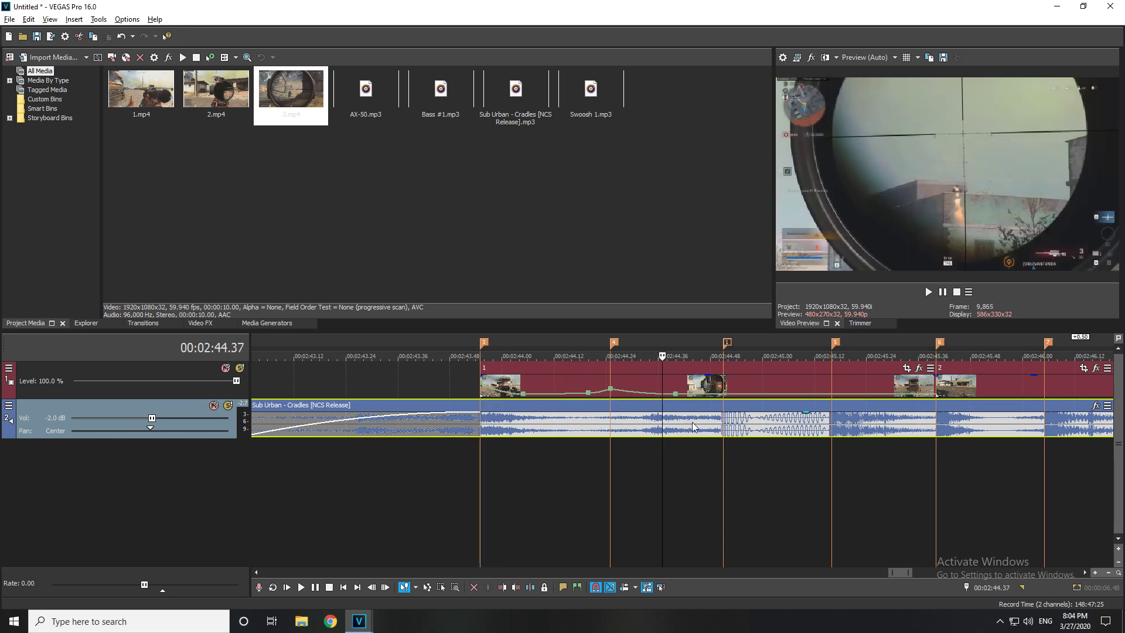
pyautogui.click(604, 388)
pyautogui.press('Right')
pyautogui.press('Right')
pyautogui.press('Right')
pyautogui.press('Right')
pyautogui.press('Right')
pyautogui.press('Right')
pyautogui.press('Right')
pyautogui.press('Right')
pyautogui.press('Right')
pyautogui.press('Right')
pyautogui.press('Right')
pyautogui.press('Right')
pyautogui.press('Right')
pyautogui.press('Right')
pyautogui.press('Right')
pyautogui.press('Right')
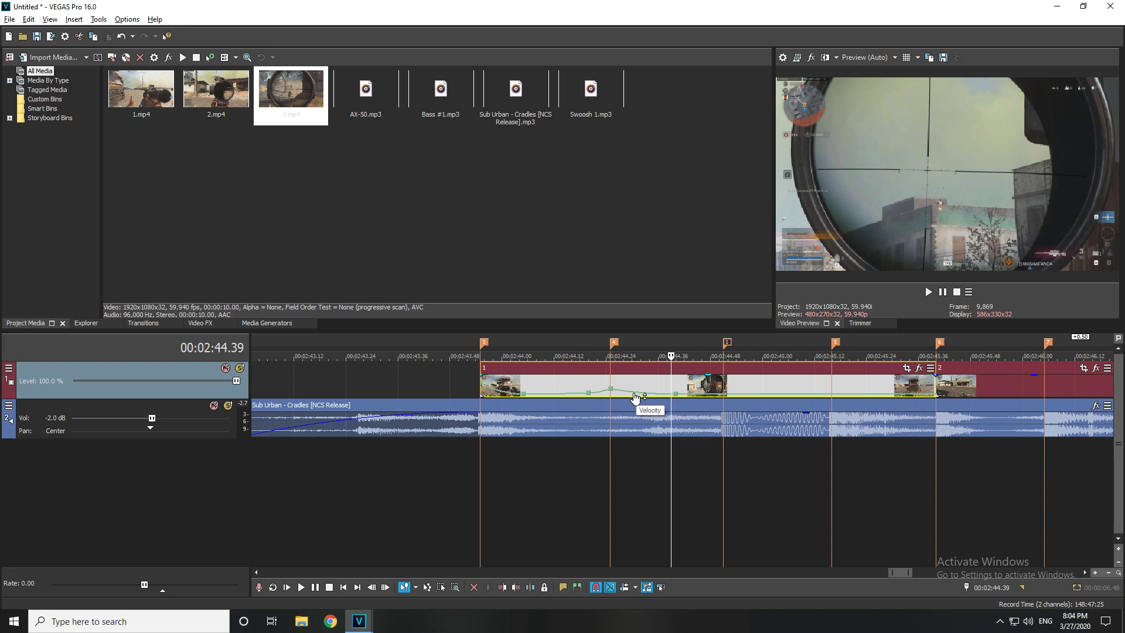
pyautogui.click(612, 408)
pyautogui.press('Right')
pyautogui.press('Right')
pyautogui.press('Right')
pyautogui.press('Right')
# Add velocity points to clip 1 on the marker at 00:02:44.51 and five frames before it, with a Slow Fade leading into the earlier one.
pyautogui.click(725, 388)
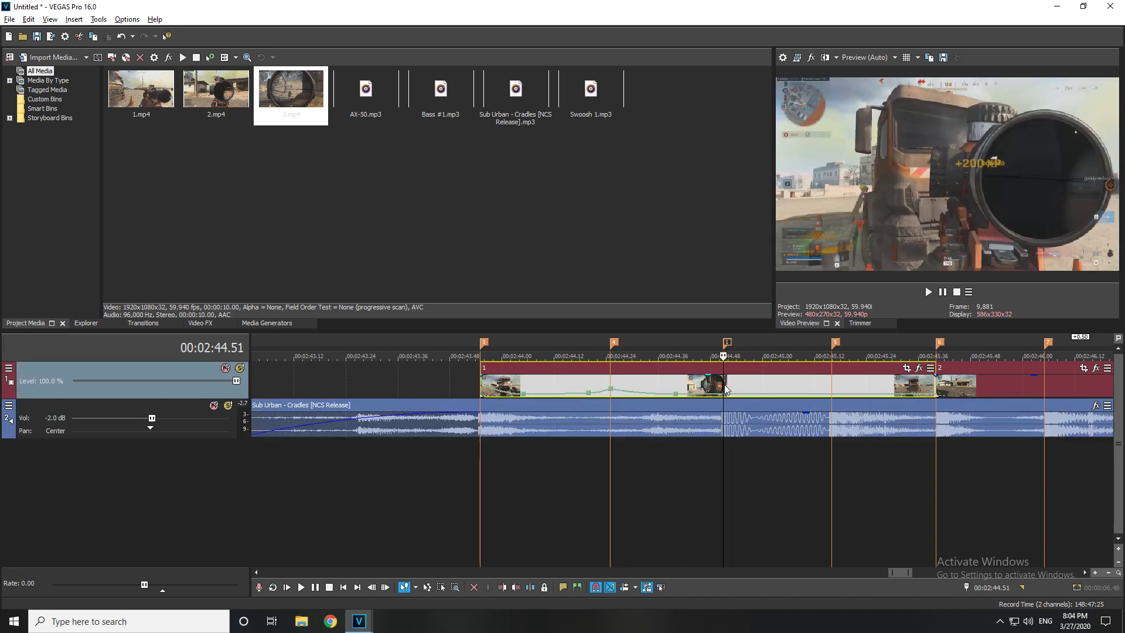
pyautogui.scroll(4, 726, 388)
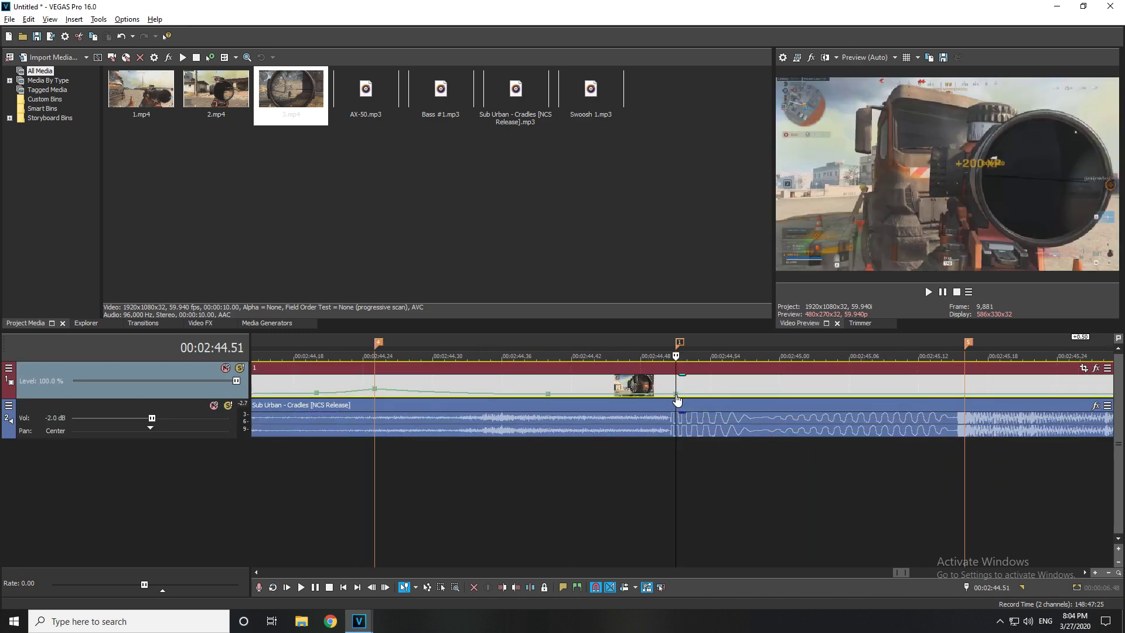
pyautogui.press('Left')
pyautogui.press('Left')
pyautogui.press('Left')
pyautogui.press('Left')
pyautogui.press('Left')
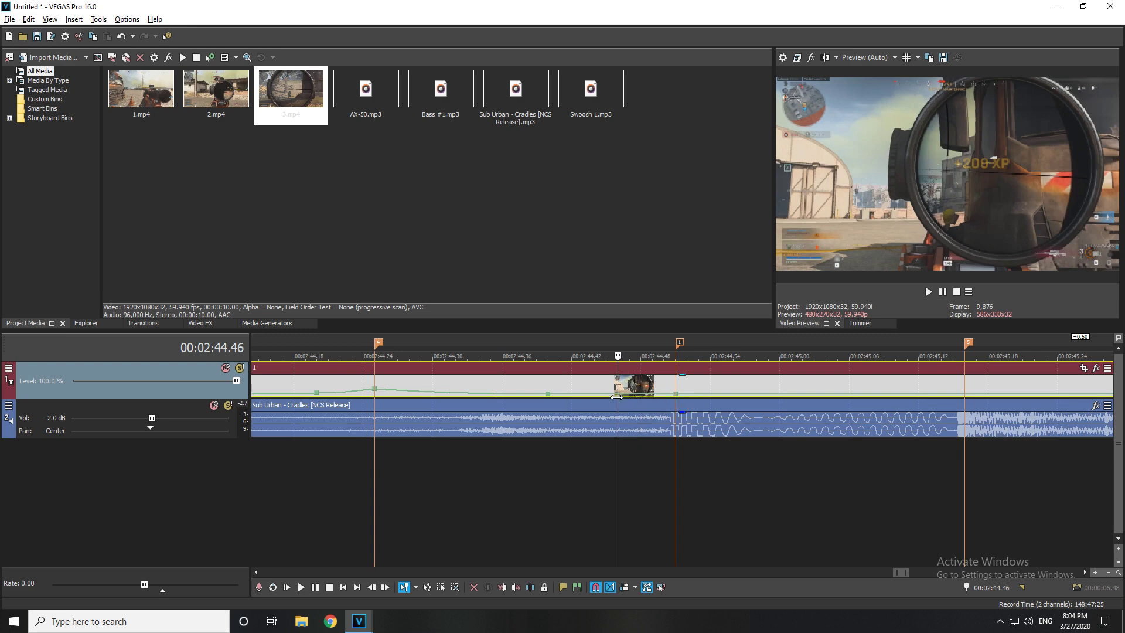
pyautogui.rightClick(592, 394)
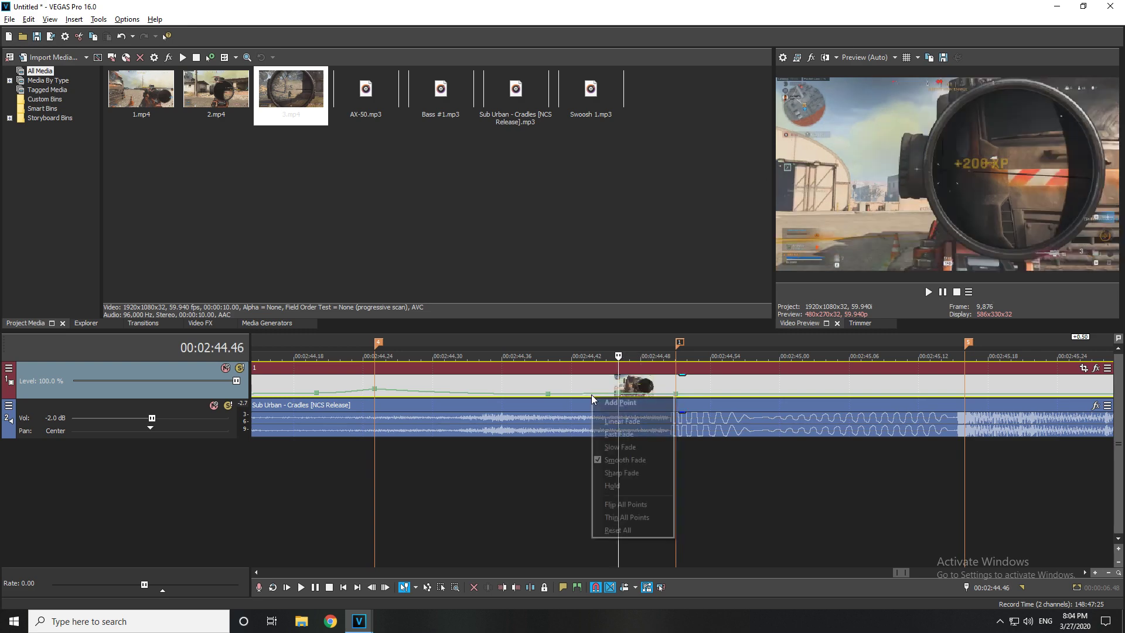
pyautogui.click(604, 446)
# Set clip 1's velocity point at 00:02:44.51 to 300% forward velocity and apply a Slow Fade to the segment before it.
pyautogui.click(677, 394)
pyautogui.rightClick(677, 399)
pyautogui.click(717, 127)
pyautogui.rightClick(652, 390)
pyautogui.click(675, 442)
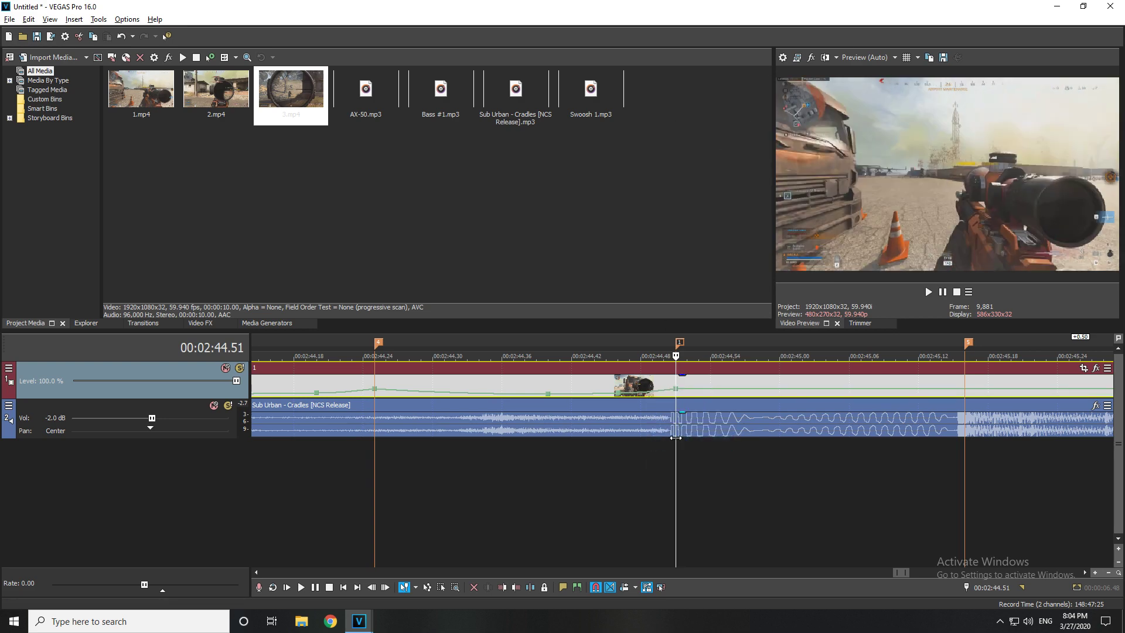
# Add a 50% forward velocity point to clip 1 at 00:02:45.06 and adjust the envelope curve leading down to it.
pyautogui.press('Right')
pyautogui.press('Right')
pyautogui.press('Right')
pyautogui.press('Right')
pyautogui.press('Right')
pyautogui.press('Right')
pyautogui.press('Right')
pyautogui.press('Right')
pyautogui.press('Right')
pyautogui.press('Right')
pyautogui.press('Right')
pyautogui.press('Right')
pyautogui.press('Right')
pyautogui.press('Right')
pyautogui.press('Right')
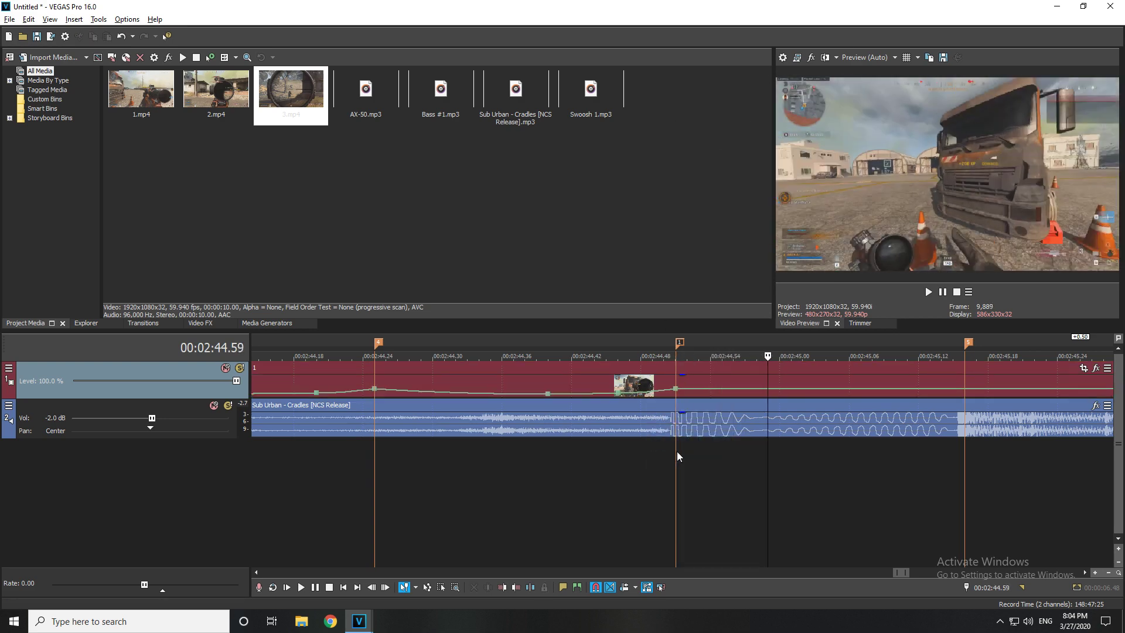
pyautogui.doubleClick(849, 392)
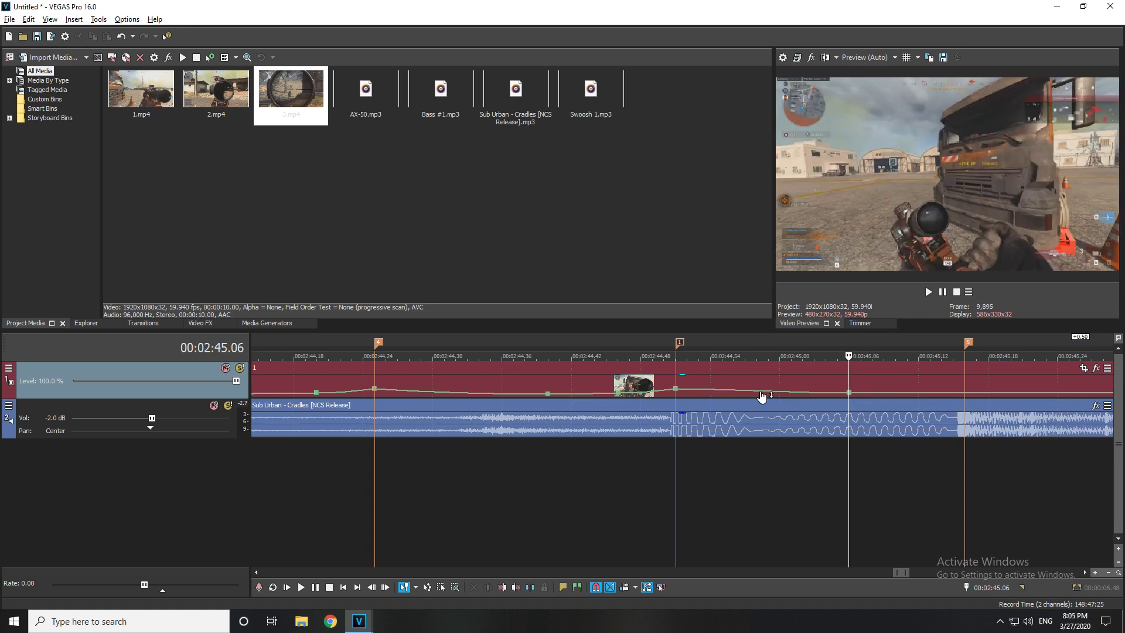
pyautogui.rightClick(850, 394)
pyautogui.click(888, 170)
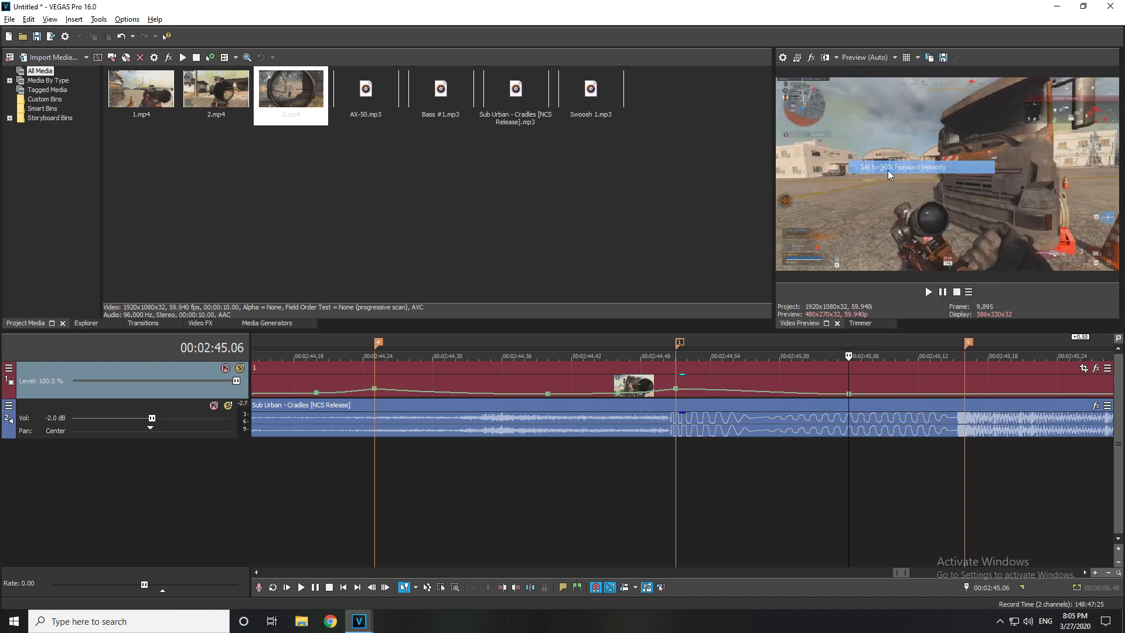
pyautogui.rightClick(713, 391)
pyautogui.click(718, 399)
pyautogui.scroll(-5, 729, 428)
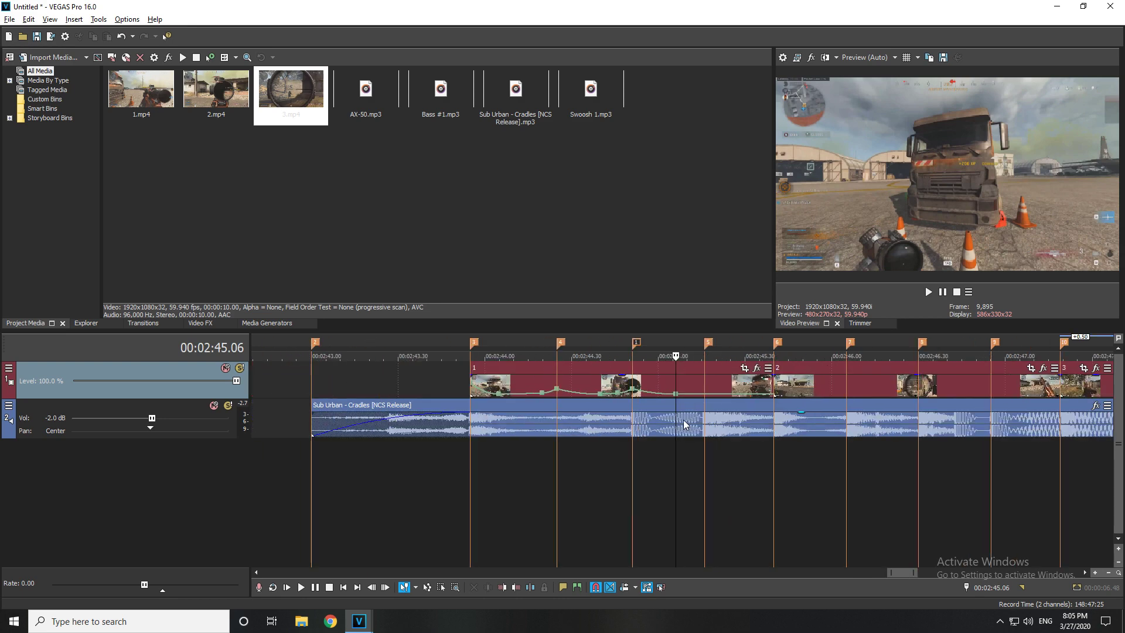
# Play back clip 1 from its start to check the velocity changes against the beat.
pyautogui.click(469, 446)
pyautogui.press('space')
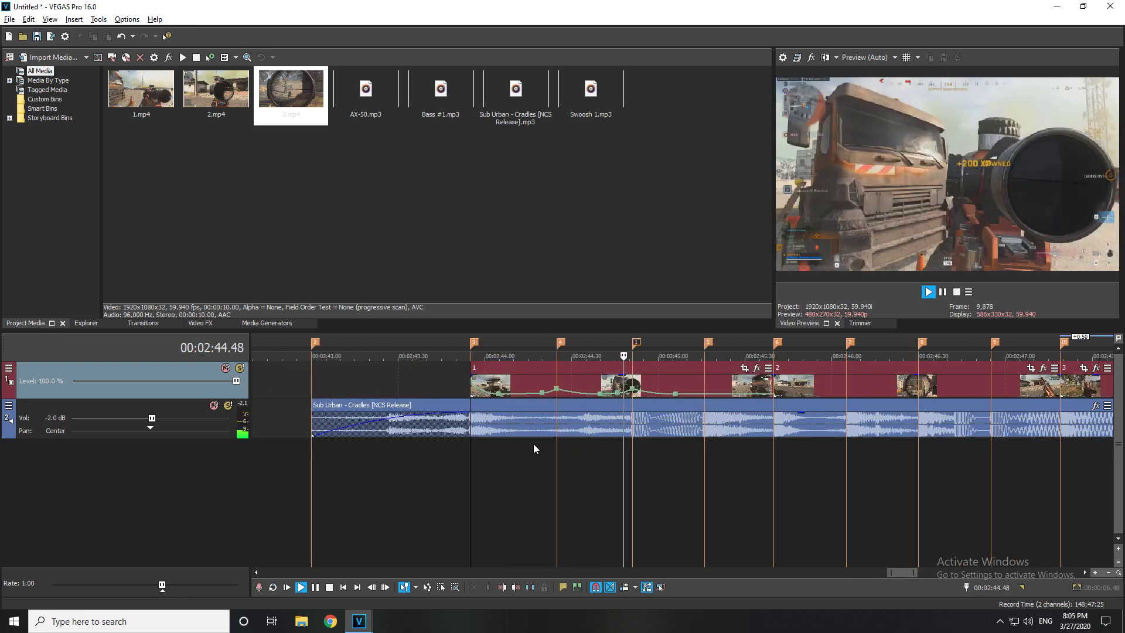
pyautogui.press('space')
# Add a velocity point to clip 1 at 00:02:45.11, set it to normal velocity, and change the fade curve leading into it.
pyautogui.click(697, 391)
pyautogui.scroll(4, 683, 402)
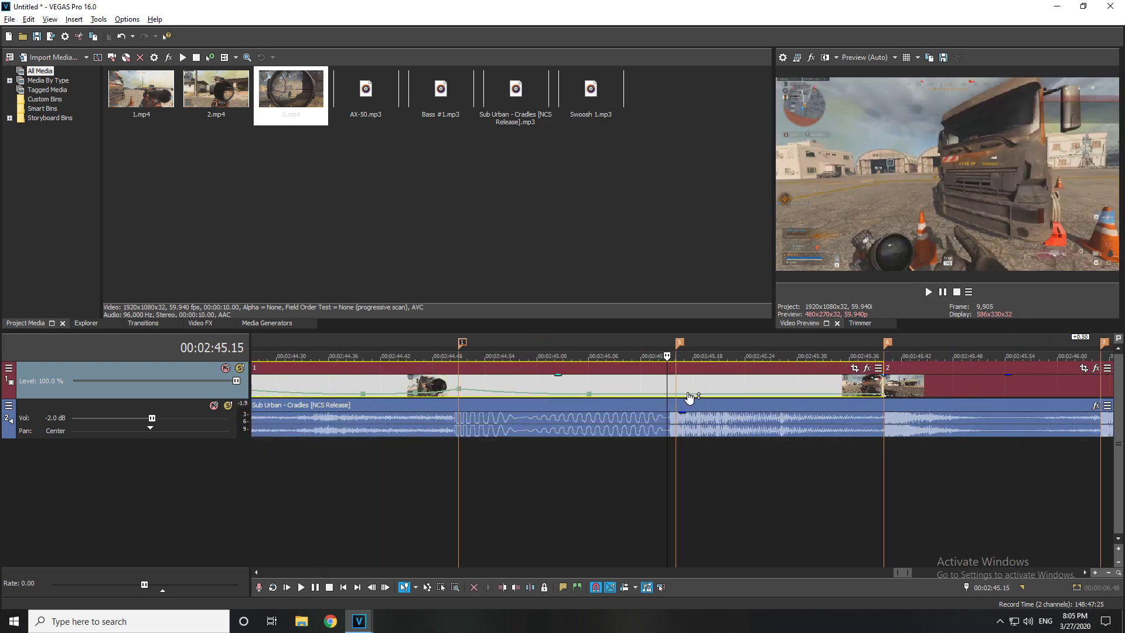
pyautogui.moveTo(633, 394); pyautogui.dragTo(633, 393)
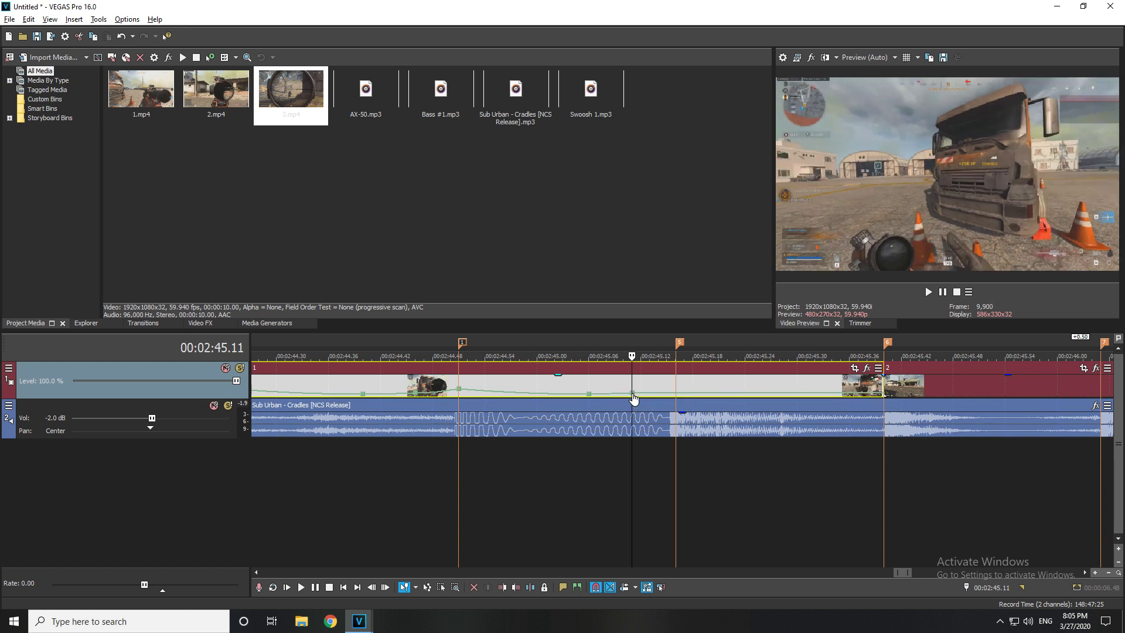
pyautogui.rightClick(633, 398)
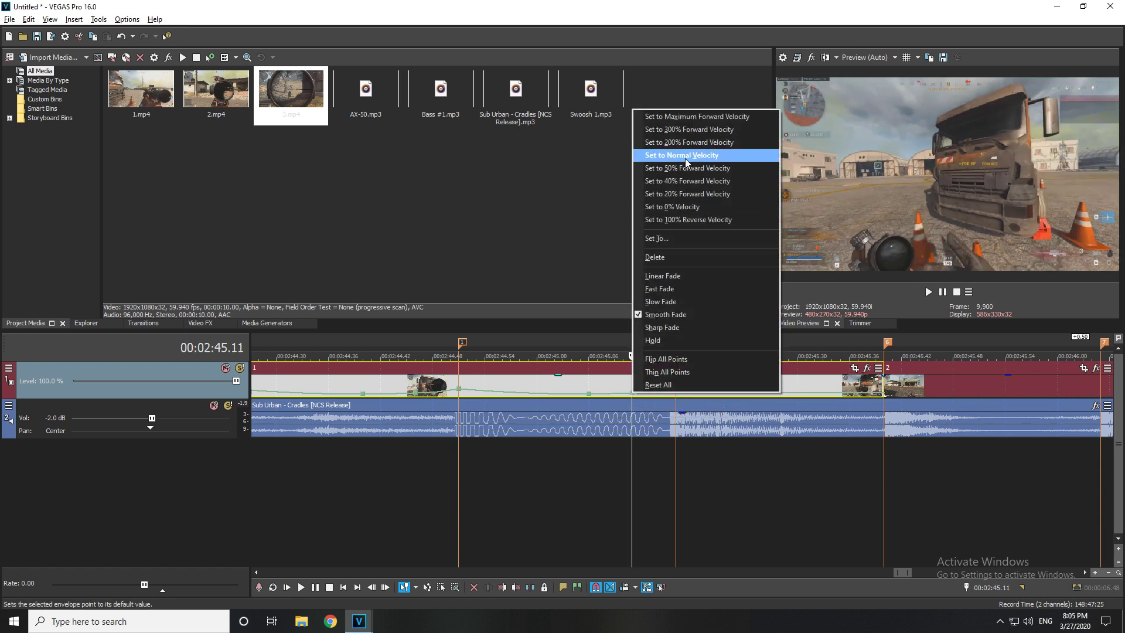
pyautogui.click(684, 158)
pyautogui.rightClick(610, 398)
pyautogui.click(630, 436)
# Set clip 1's velocity point on marker 5 to 300% forward velocity and apply a Slow Fade to the segment before it.
pyautogui.click(678, 381)
pyautogui.scroll(3, 677, 381)
pyautogui.rightClick(679, 393)
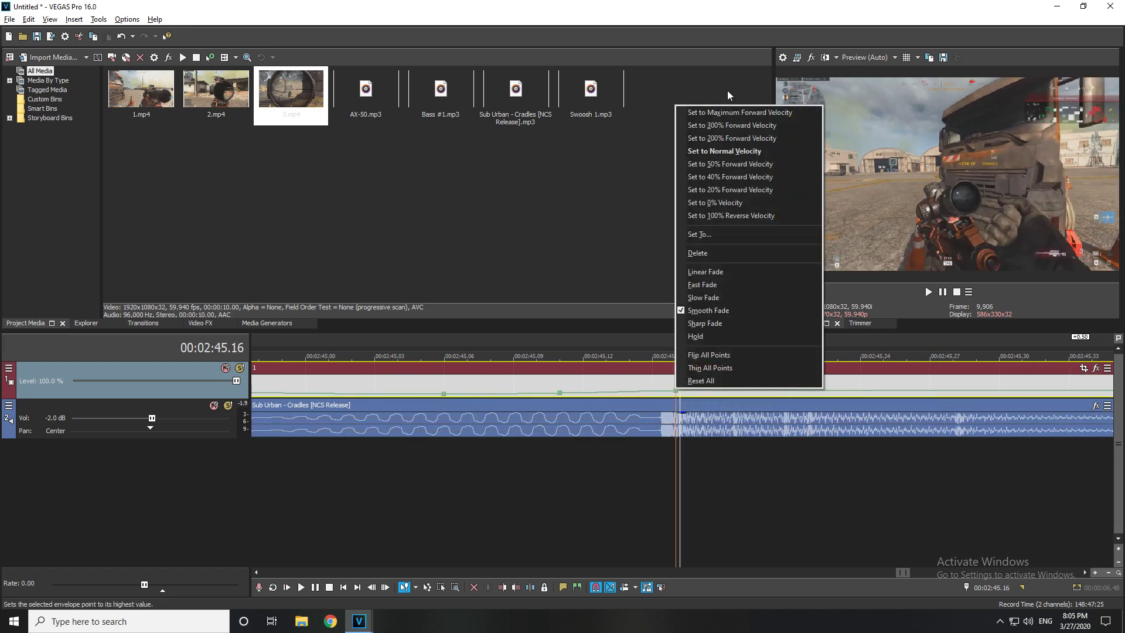
pyautogui.click(727, 125)
pyautogui.rightClick(627, 399)
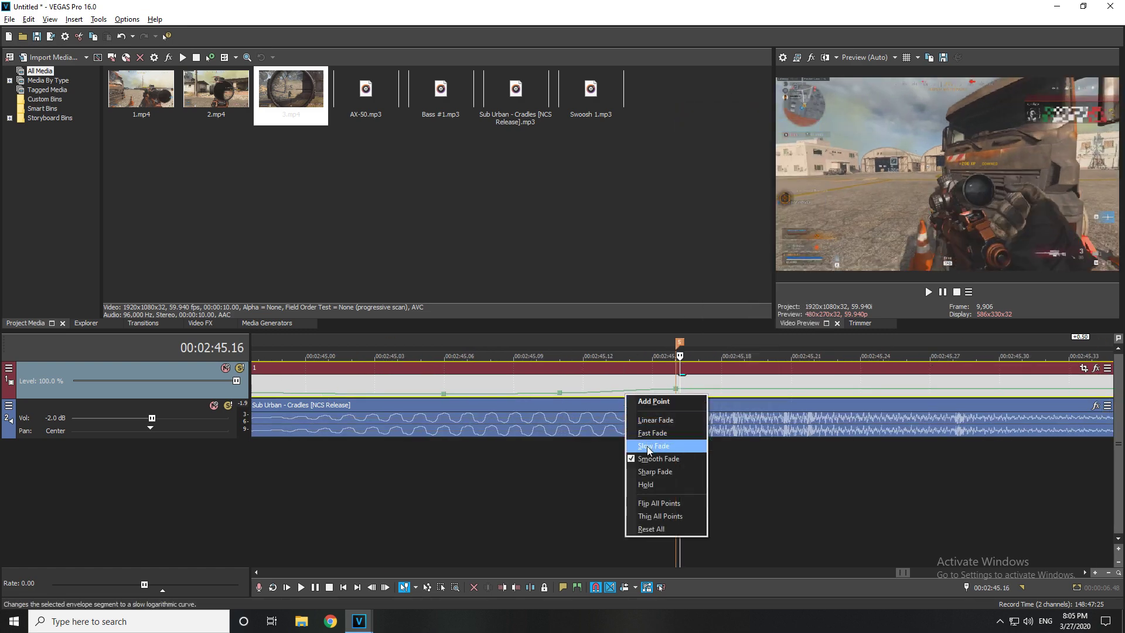
pyautogui.click(647, 445)
# Play back the section around marker 5 and examine the frames after it to find where the clip should slow down.
pyautogui.scroll(-3, 624, 450)
pyautogui.scroll(1, 621, 453)
pyautogui.click(630, 451)
pyautogui.click(673, 452)
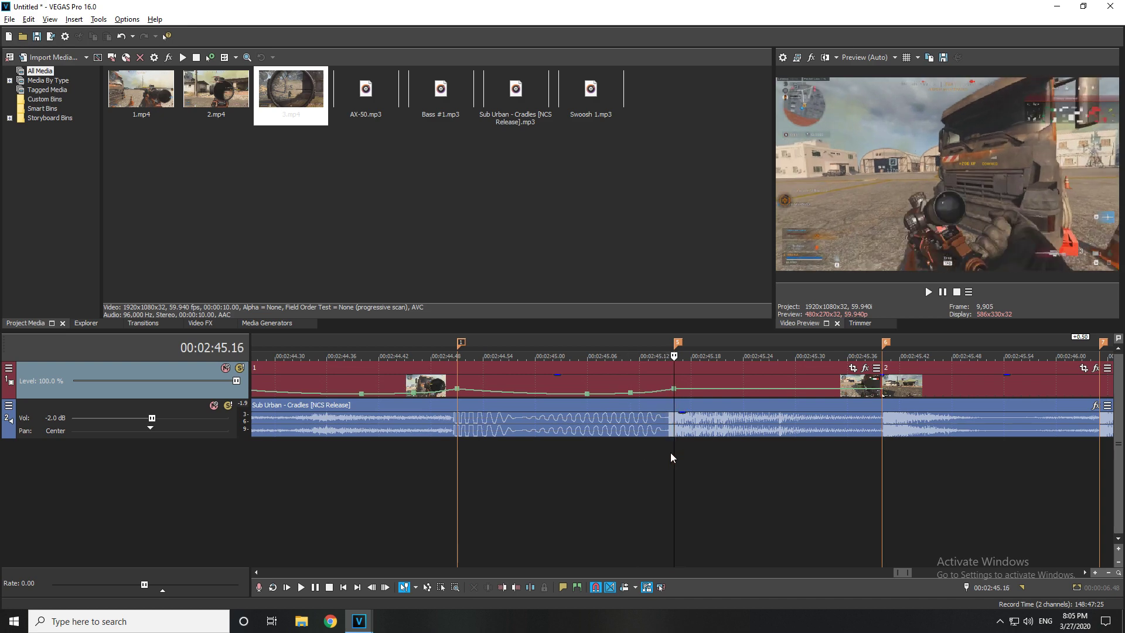
pyautogui.press('space')
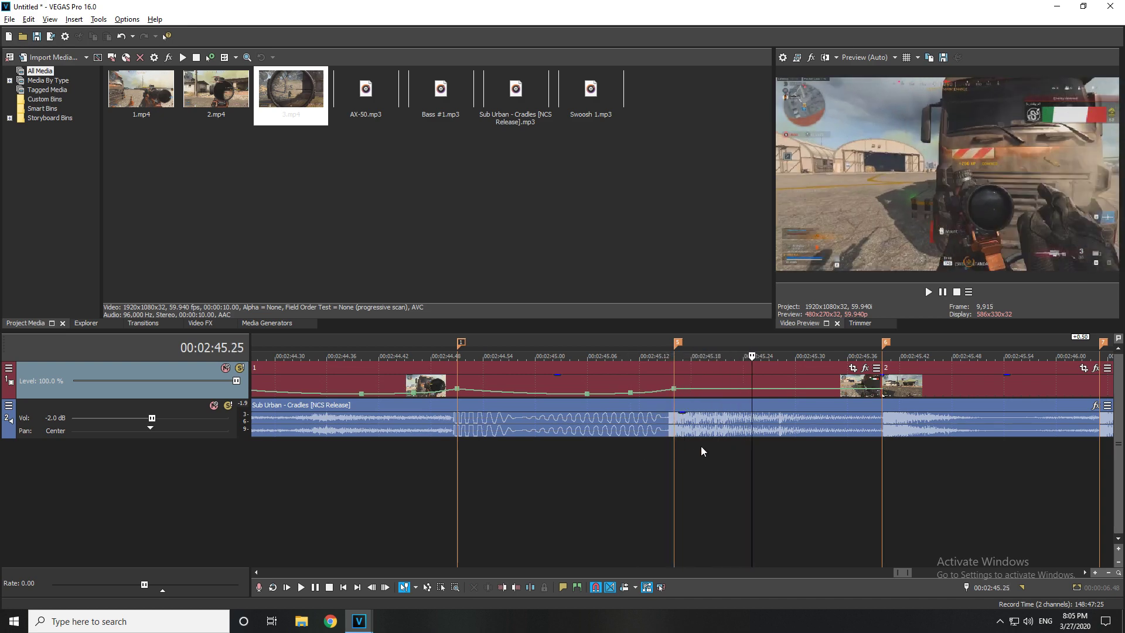
pyautogui.scroll(2, 727, 434)
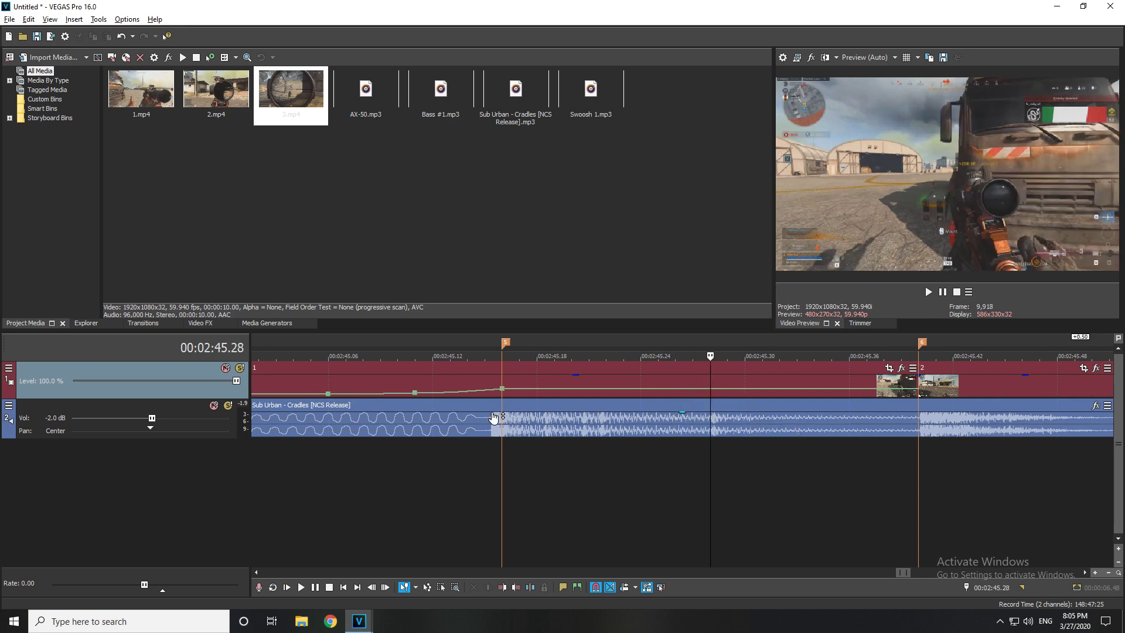
pyautogui.click(500, 449)
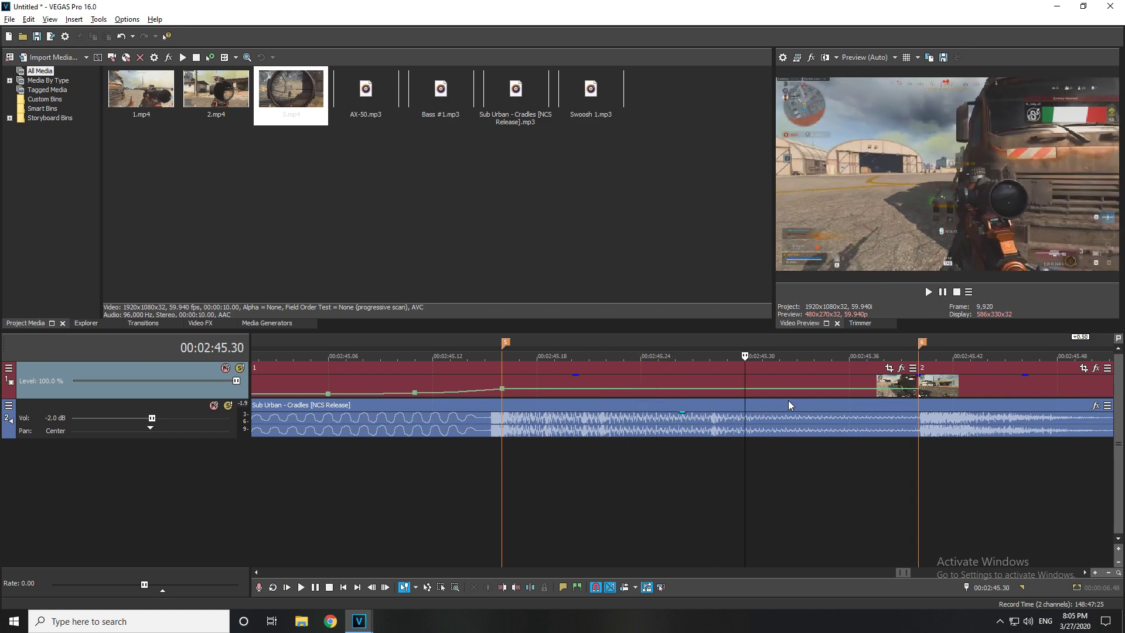
# Add a slower velocity point to clip 1 at 00:02:45.31 and adjust the envelope curve leading down to it.
pyautogui.moveTo(764, 393); pyautogui.dragTo(765, 396)
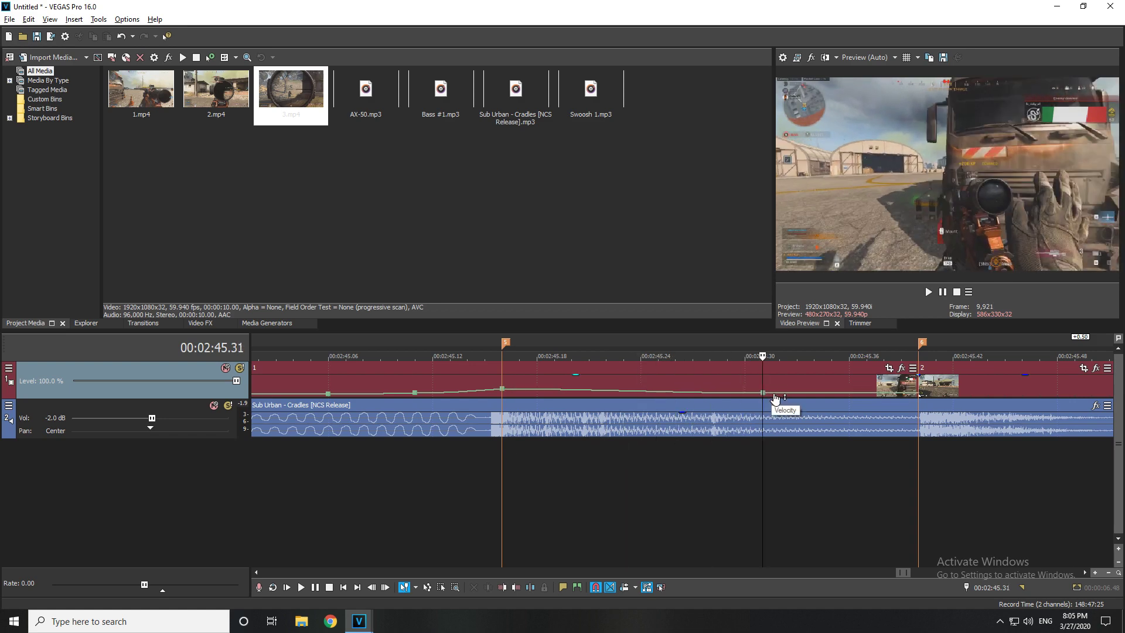
pyautogui.scroll(-1, 792, 411)
pyautogui.rightClick(572, 395)
pyautogui.click(619, 424)
# Raise the velocity point at clip 1's end on marker 6 and give it a custom forward velocity value.
pyautogui.click(777, 381)
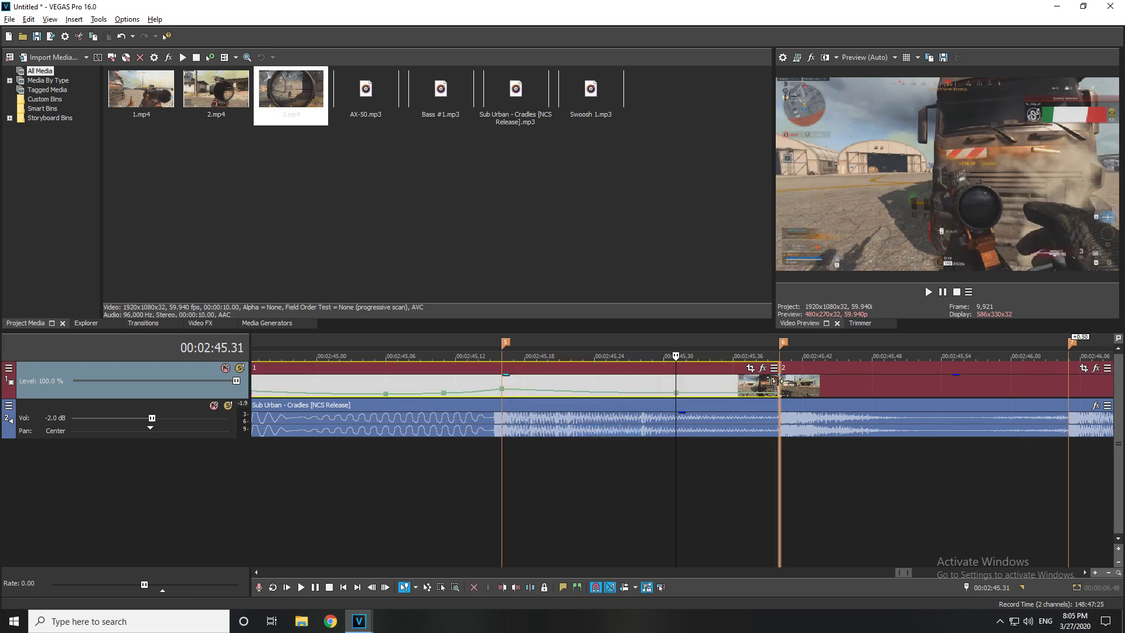
pyautogui.click(778, 381)
pyautogui.scroll(3, 732, 399)
pyautogui.click(653, 397)
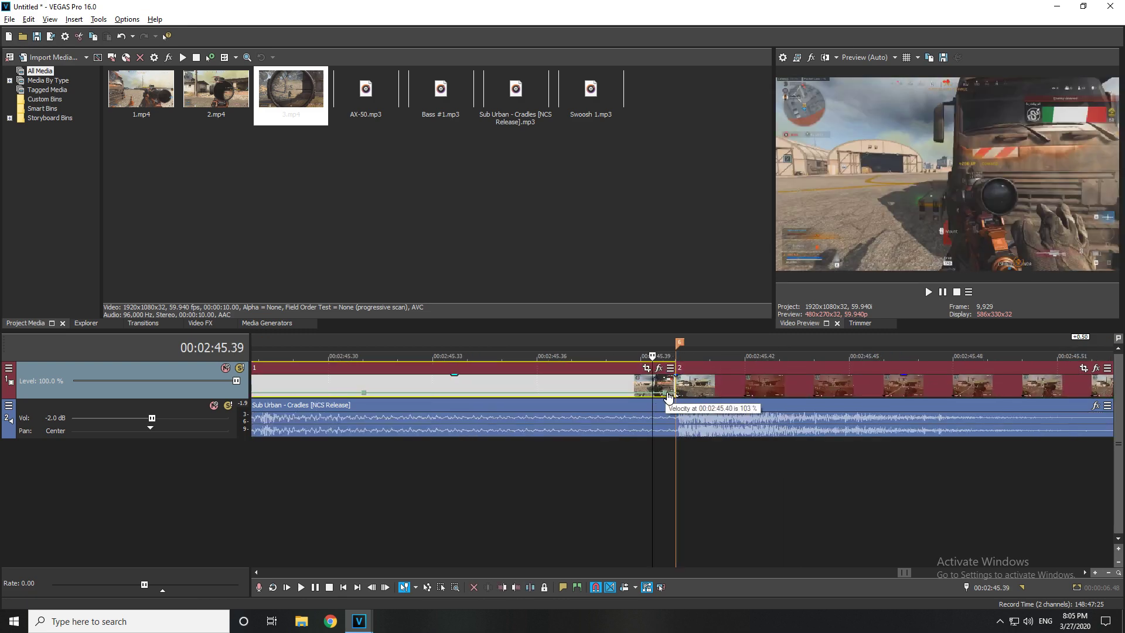
pyautogui.moveTo(670, 397); pyautogui.dragTo(683, 391)
pyautogui.rightClick(677, 392)
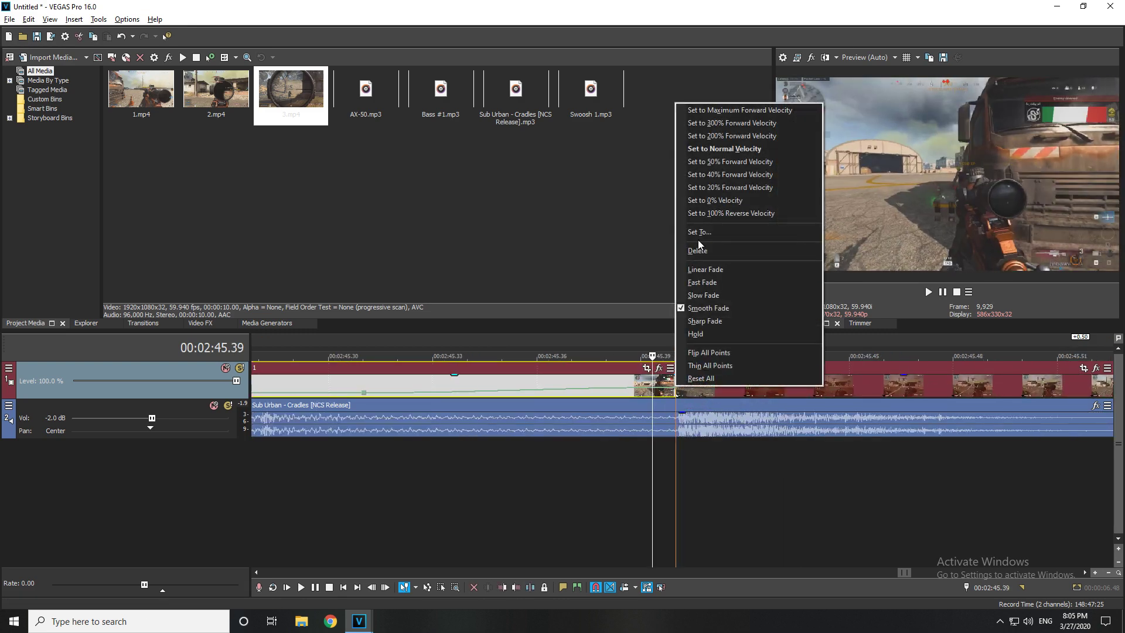
pyautogui.click(738, 232)
pyautogui.write('500')
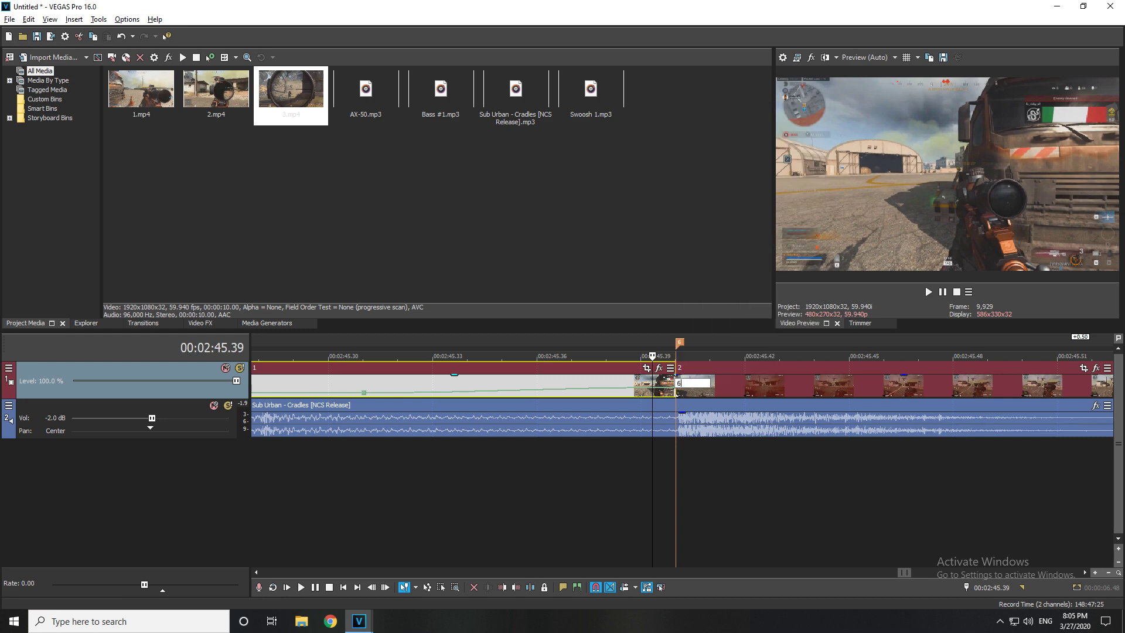
pyautogui.press('Return')
# Apply a Slow Fade to the segment leading to clip 1's end and set the point at 00:02:45.31 to a slow forward velocity preset.
pyautogui.scroll(-2, 539, 405)
pyautogui.rightClick(618, 390)
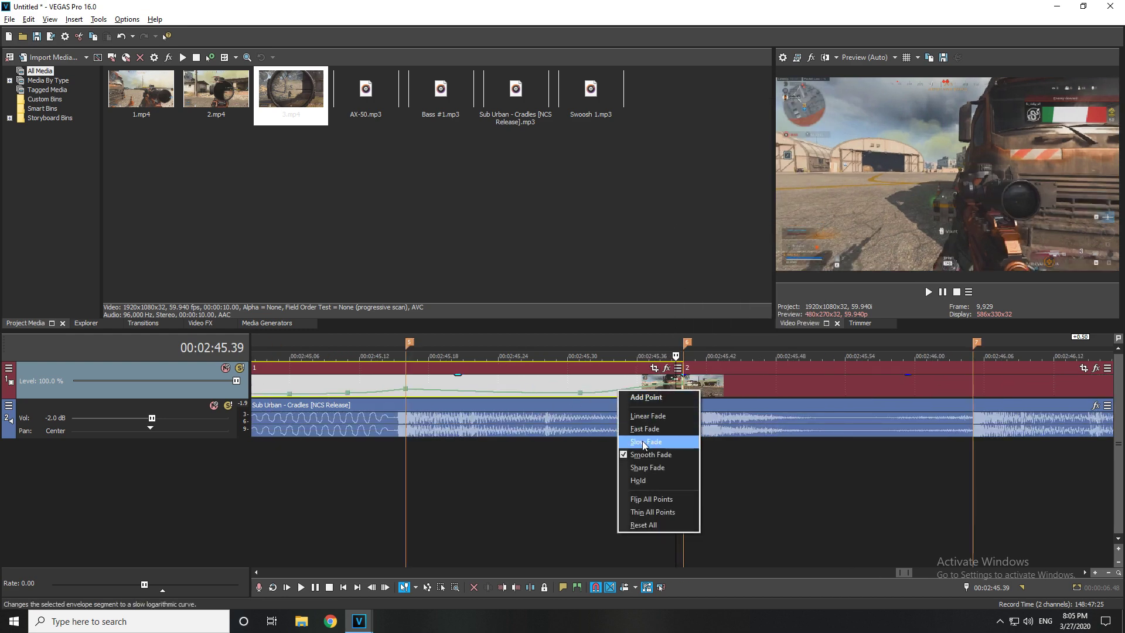
pyautogui.click(642, 442)
pyautogui.rightClick(580, 393)
pyautogui.click(624, 170)
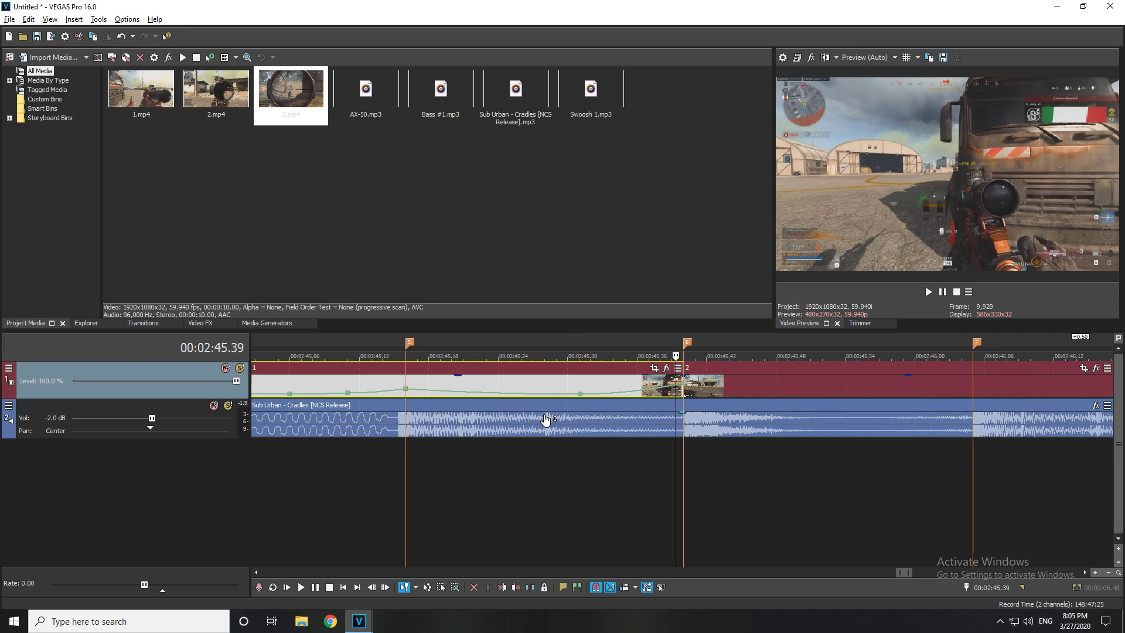
# Select the time range spanning clip 1 and play it back to check whether the shot hits the beat.
pyautogui.scroll(-1, 507, 467)
pyautogui.scroll(-3, 430, 400)
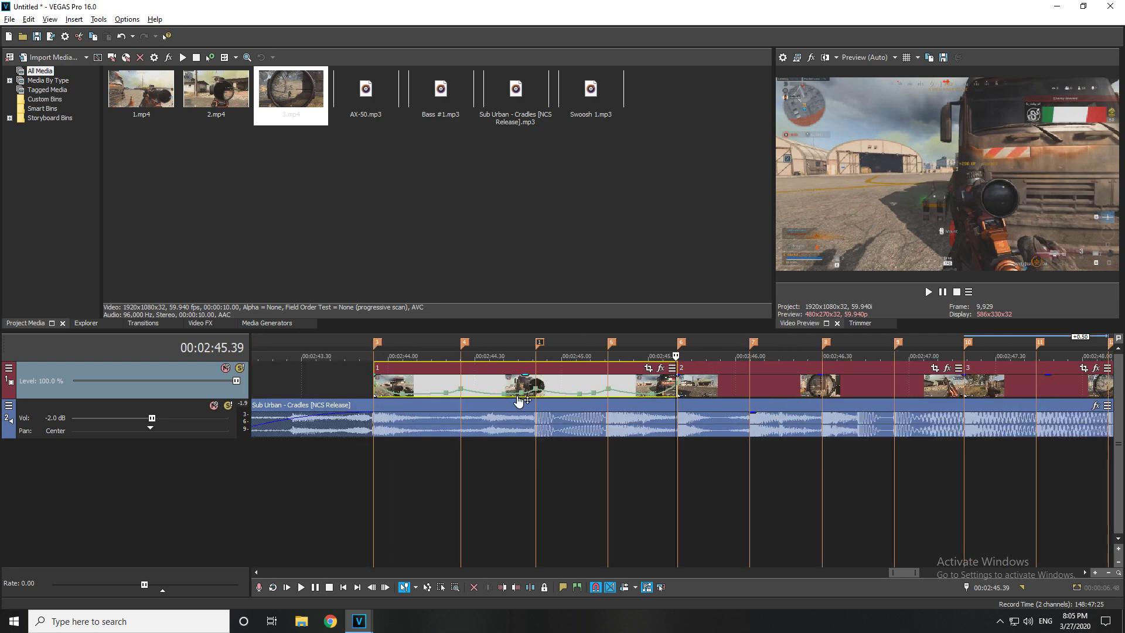
pyautogui.moveTo(354, 339); pyautogui.dragTo(687, 345)
pyautogui.press('space')
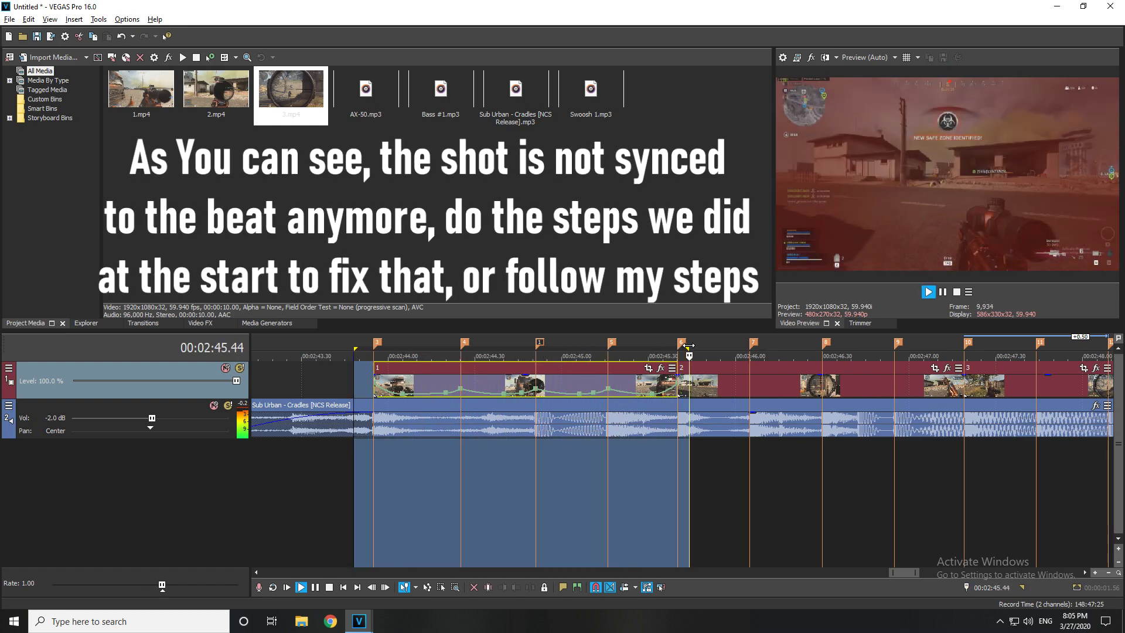
pyautogui.press('space')
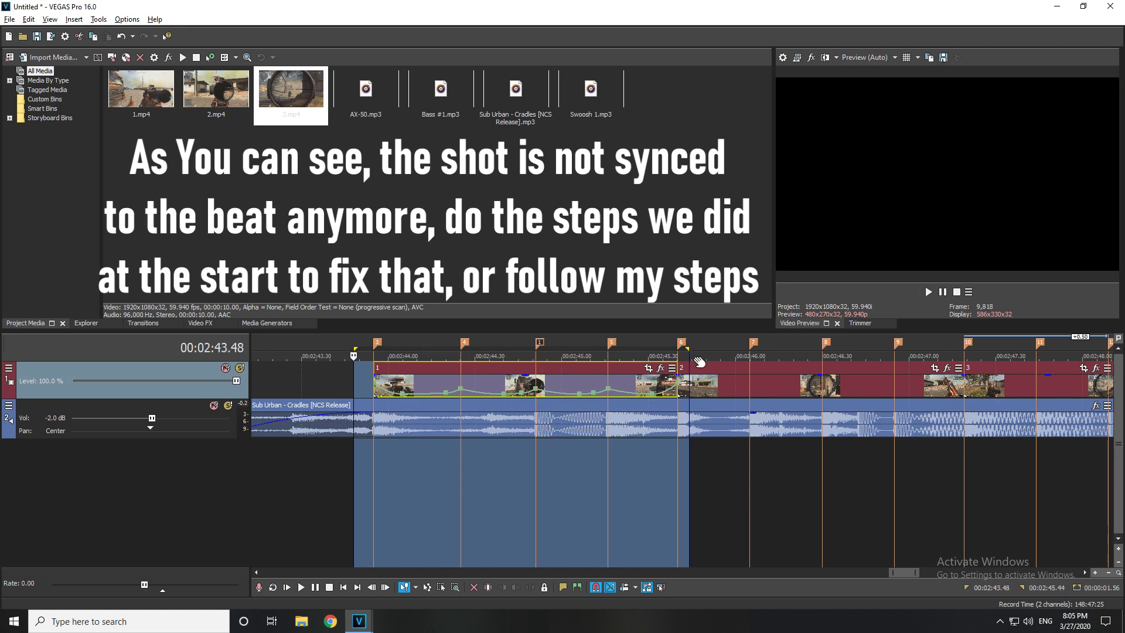
# Shift clip 1 so its shot lands on the marker at 00:02:44.51, and adjust its start and end back to markers 3 and 6.
pyautogui.click(539, 383)
pyautogui.scroll(2, 538, 383)
pyautogui.moveTo(707, 385)
pyautogui.mouseDown()
pyautogui.moveTo(681, 384)
pyautogui.moveTo(811, 385)
pyautogui.moveTo(798, 388)
pyautogui.mouseUp()
pyautogui.scroll(-1, 798, 388)
pyautogui.moveTo(503, 371); pyautogui.dragTo(433, 376)
pyautogui.scroll(-3, 665, 382)
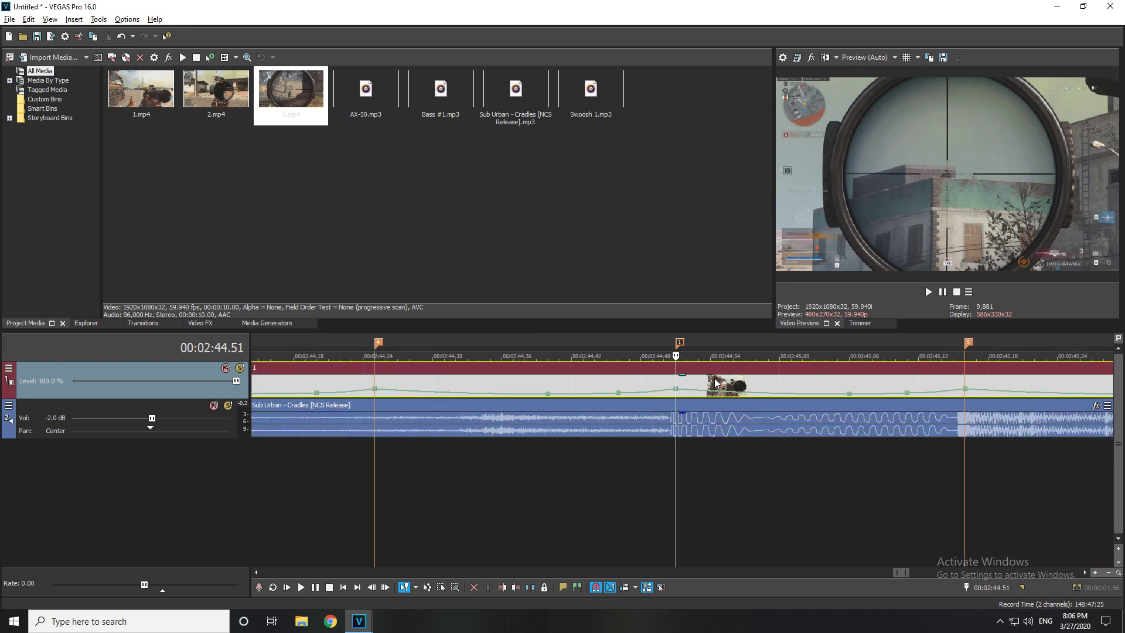
pyautogui.moveTo(861, 368); pyautogui.dragTo(814, 369)
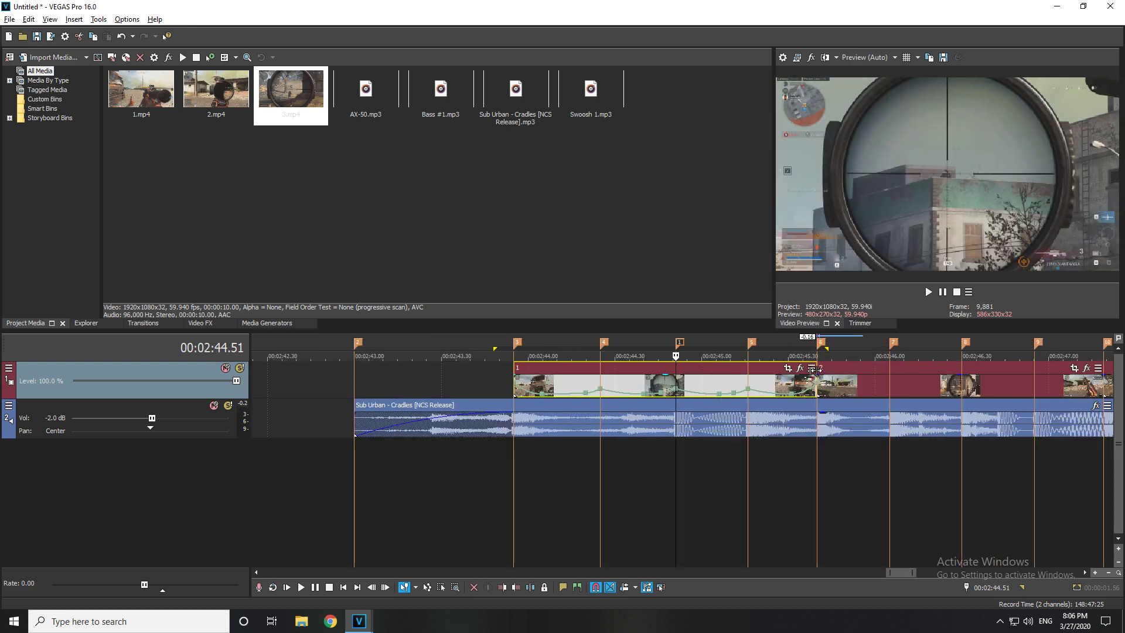
# Play back from just before clip 1 into clip 2 to check the corrected sync.
pyautogui.click(490, 382)
pyautogui.press('space')
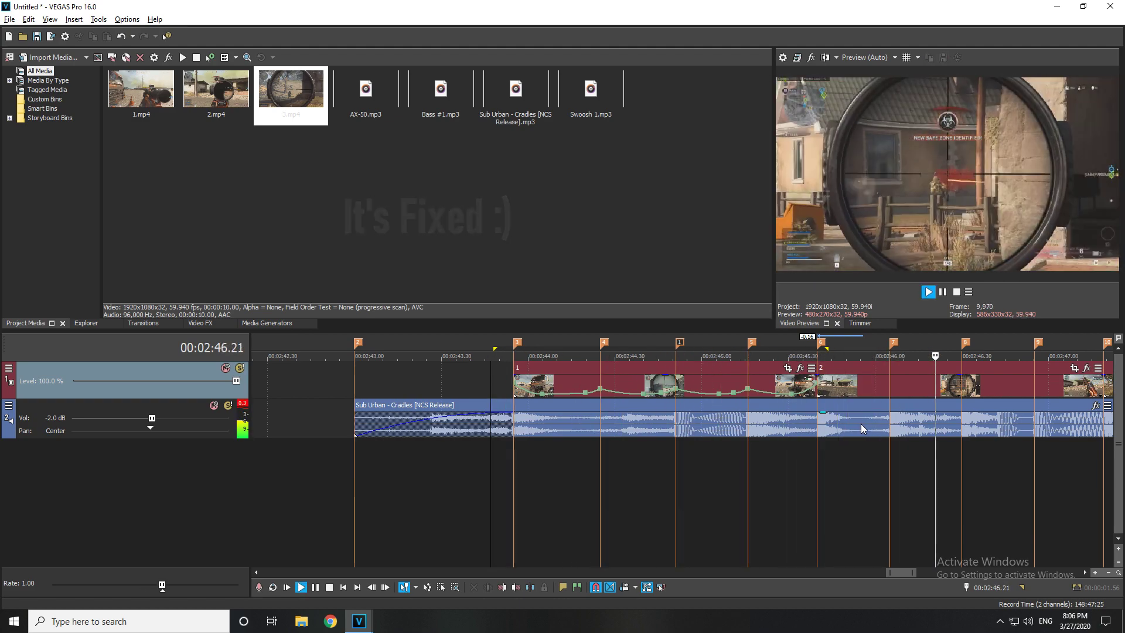
pyautogui.scroll(-3, 861, 425)
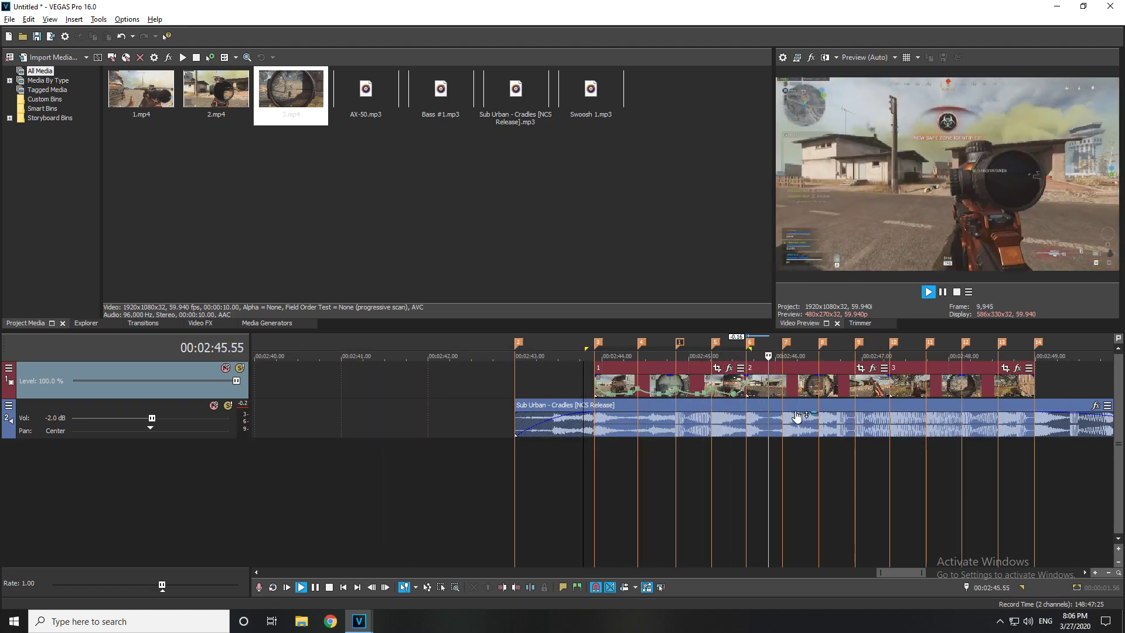
# Insert a velocity envelope on clip 2.
pyautogui.click(783, 389)
pyautogui.scroll(2, 783, 389)
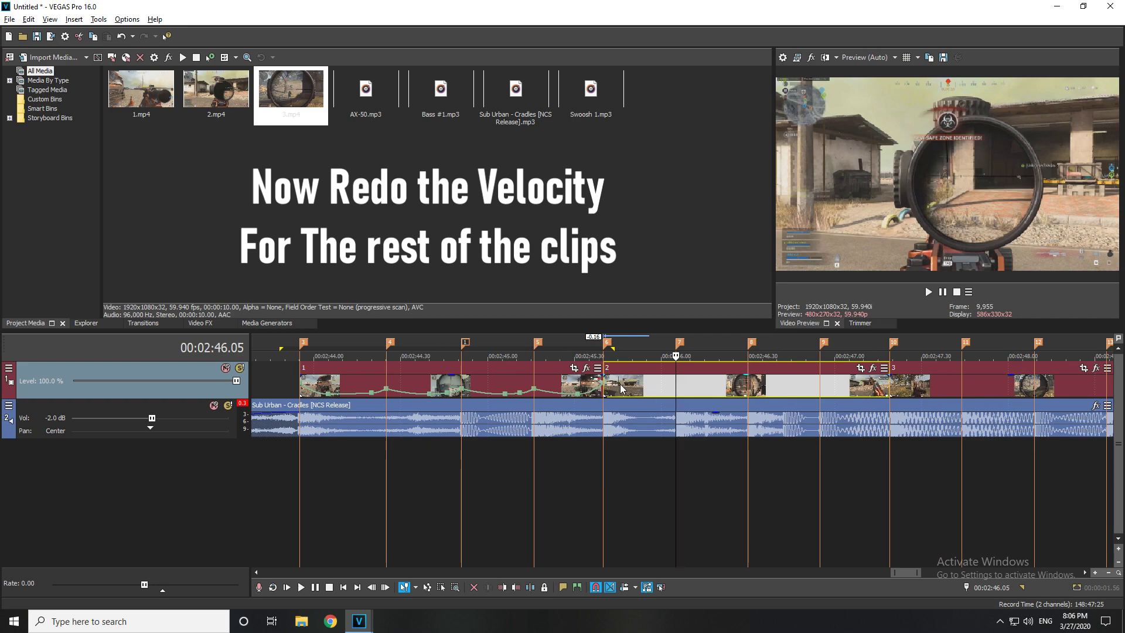
pyautogui.rightClick(646, 385)
pyautogui.moveTo(733, 487)
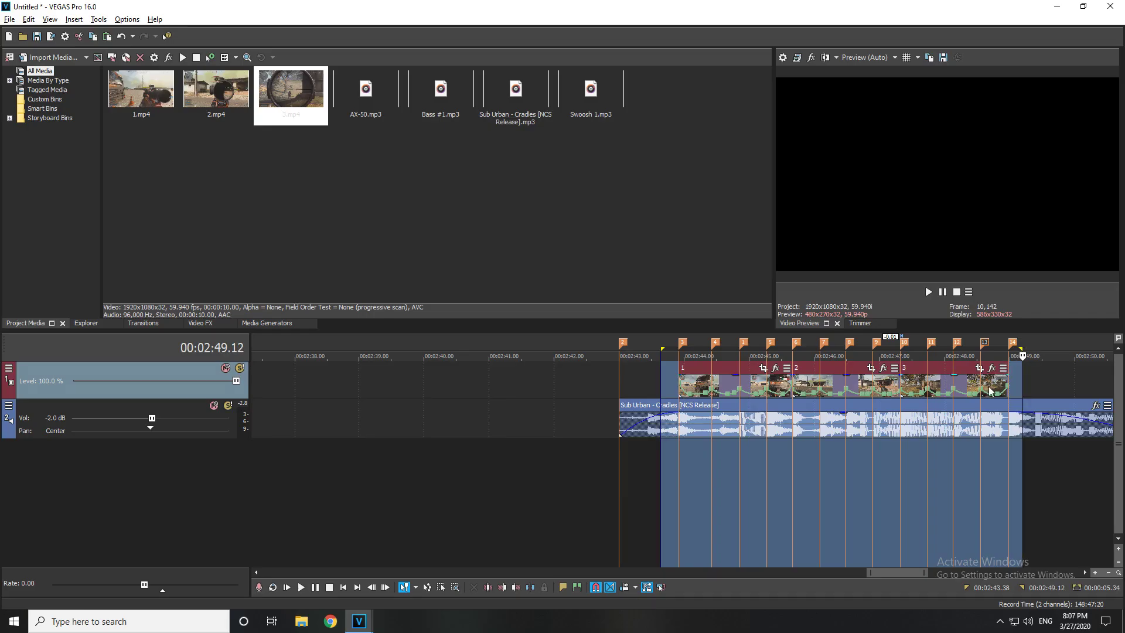
# Play back all three velocity-edited clips to check their sync with the song's markers.
pyautogui.click(919, 456)
pyautogui.scroll(-2, 919, 456)
pyautogui.scroll(2, 919, 456)
pyautogui.press('space')
# Select the time range covering the whole song event and play it back.
pyautogui.scroll(-1, 967, 456)
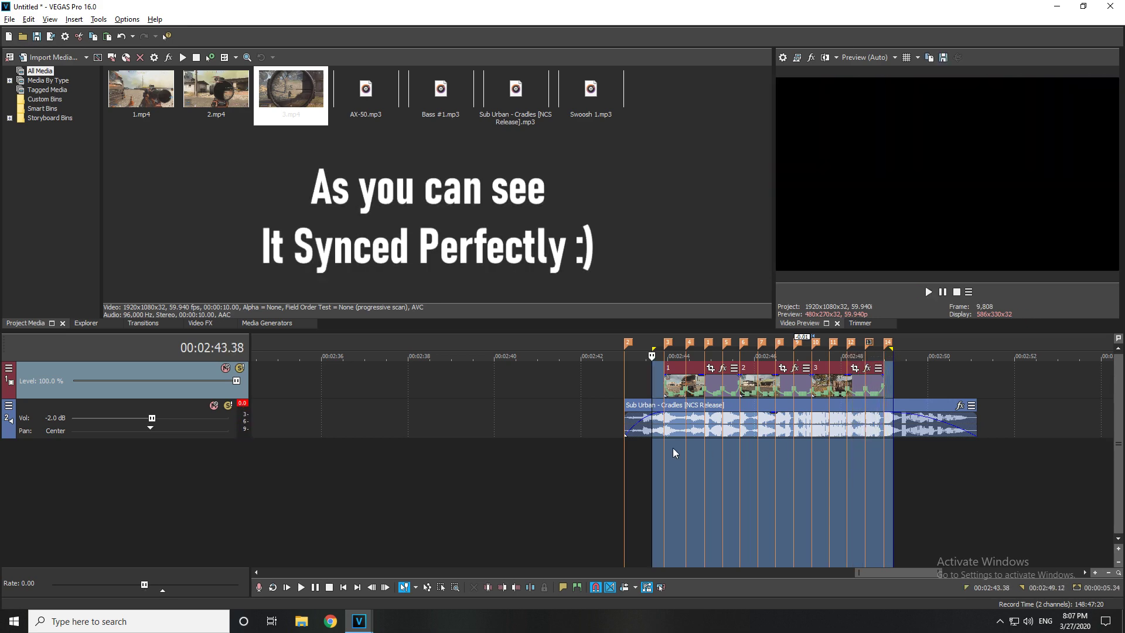
pyautogui.click(618, 443)
pyautogui.moveTo(625, 334); pyautogui.dragTo(978, 359)
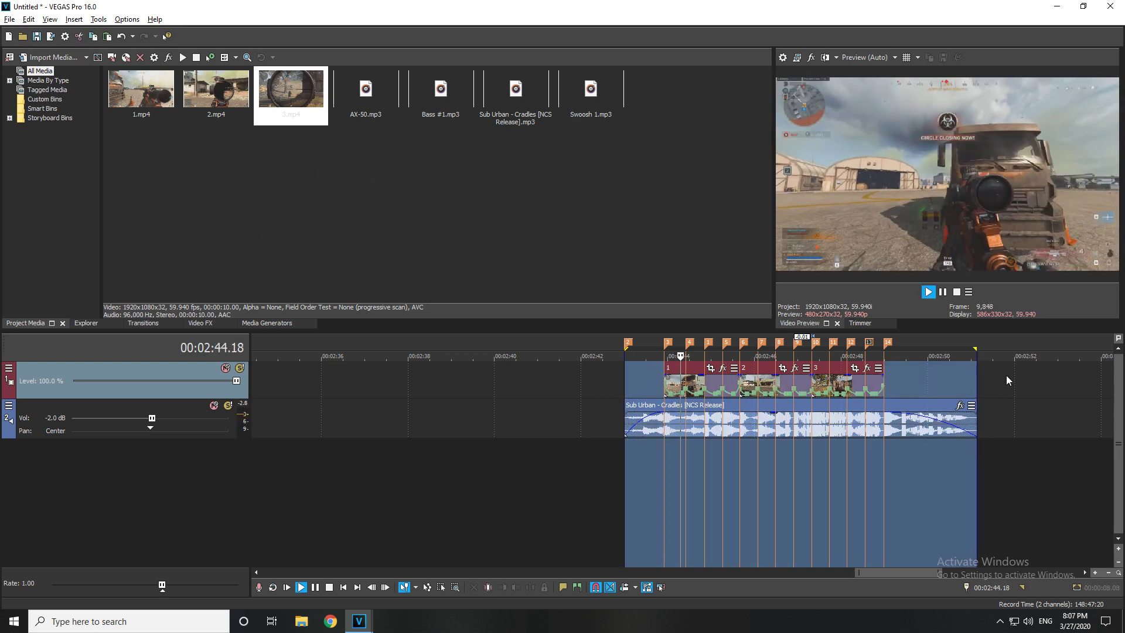